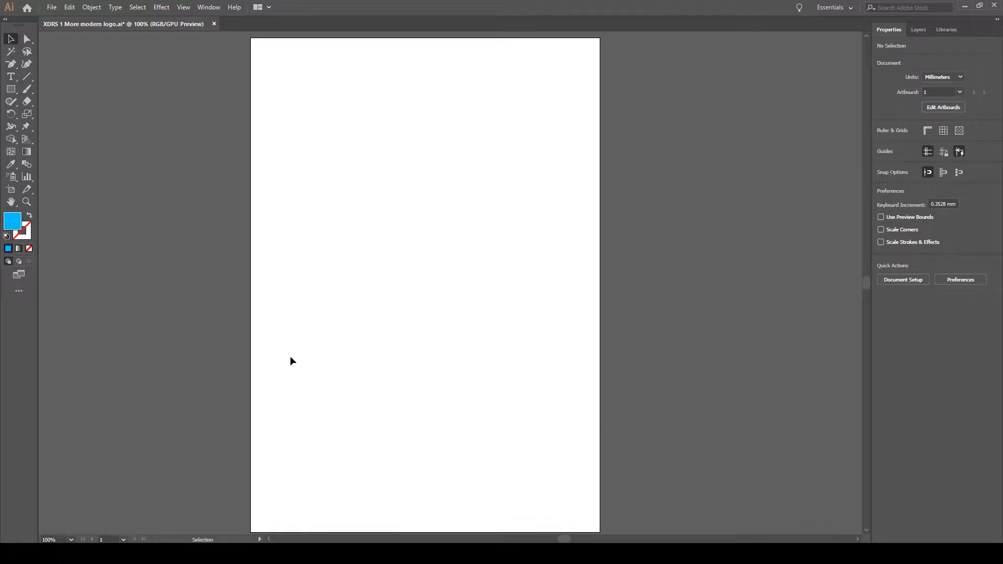
# Place a point text object near the page top with character tracking 0 and a font size of 72 pt
pyautogui.press('t')
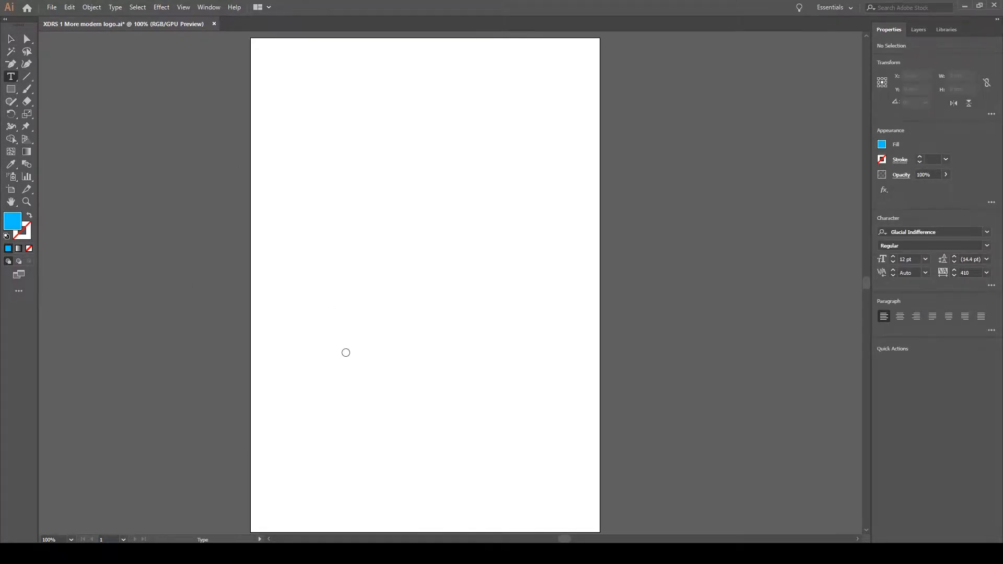
pyautogui.click(349, 142)
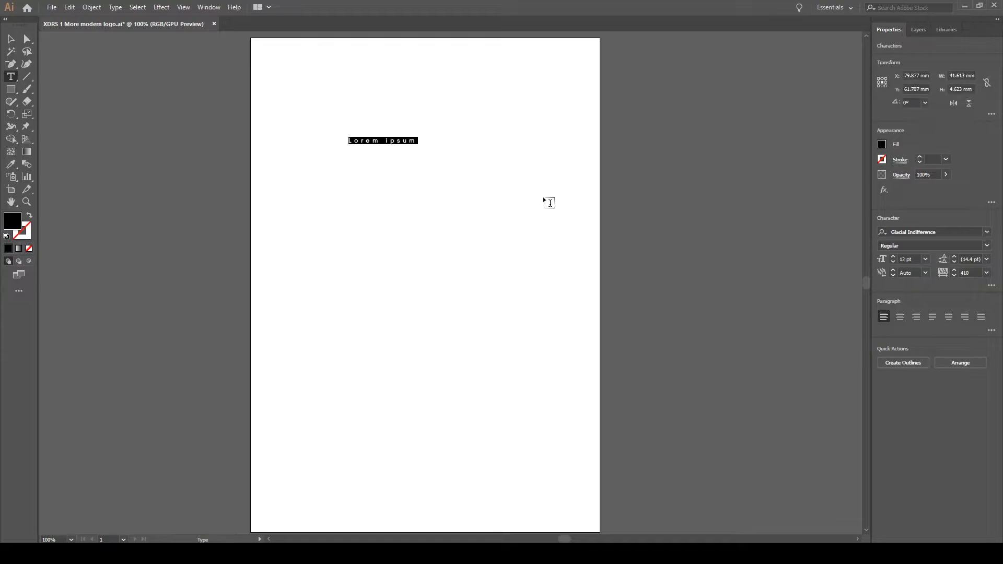
pyautogui.click(985, 273)
pyautogui.click(974, 323)
pyautogui.click(893, 257)
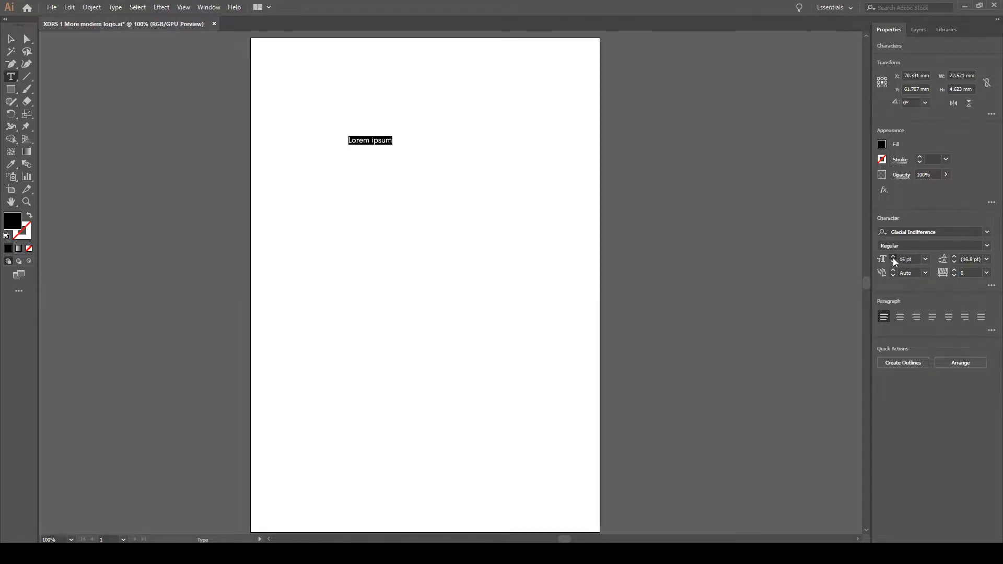
pyautogui.click(894, 258)
pyautogui.click(938, 448)
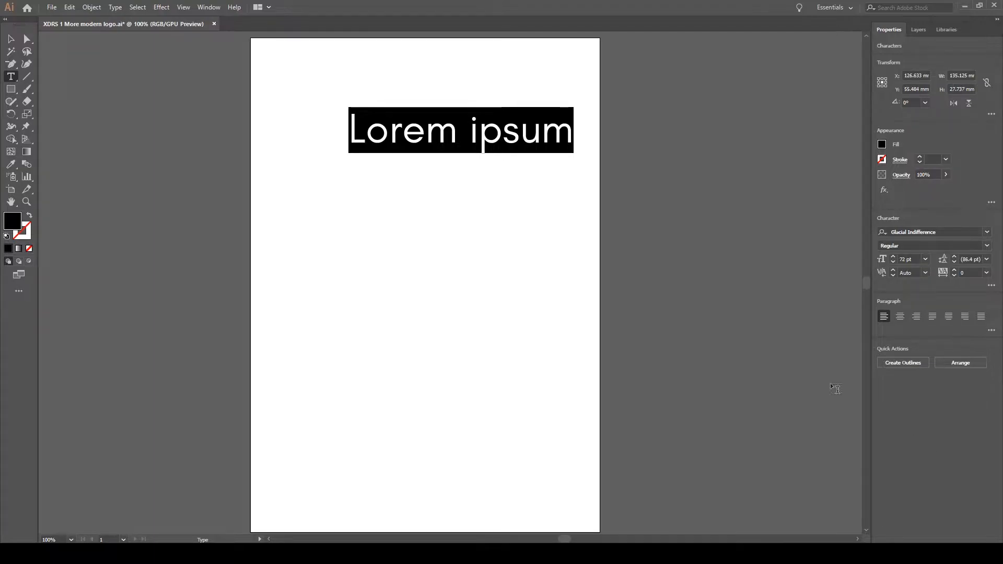
# Shift the placeholder text toward the page's left side and replace its wording with "XDRS1"
pyautogui.click(10, 39)
pyautogui.moveTo(393, 139); pyautogui.dragTo(330, 127)
pyautogui.tripleClick(330, 125)
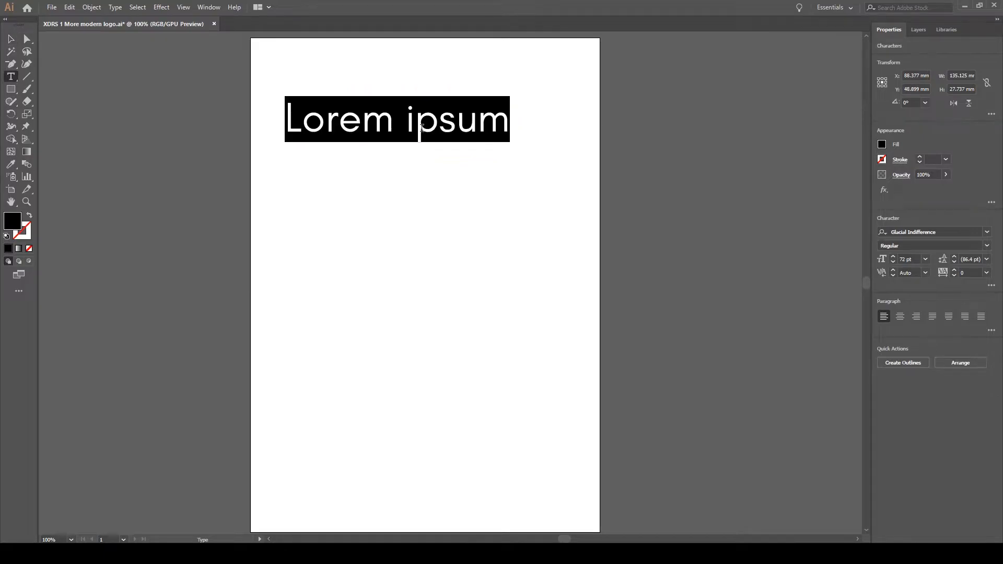
pyautogui.write('XDRS')
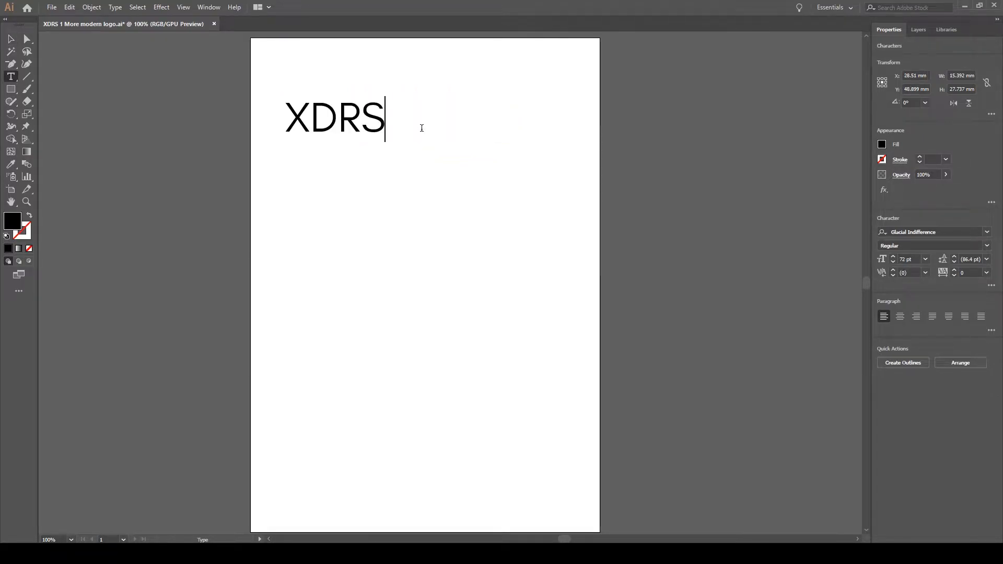
pyautogui.write('1')
# Move the XDRS1 heading up into the page's upper-left corner
pyautogui.click(10, 38)
pyautogui.moveTo(341, 124); pyautogui.dragTo(328, 86)
pyautogui.click(399, 155)
pyautogui.click(351, 83)
pyautogui.click(462, 104)
pyautogui.click(362, 85)
pyautogui.click(361, 97)
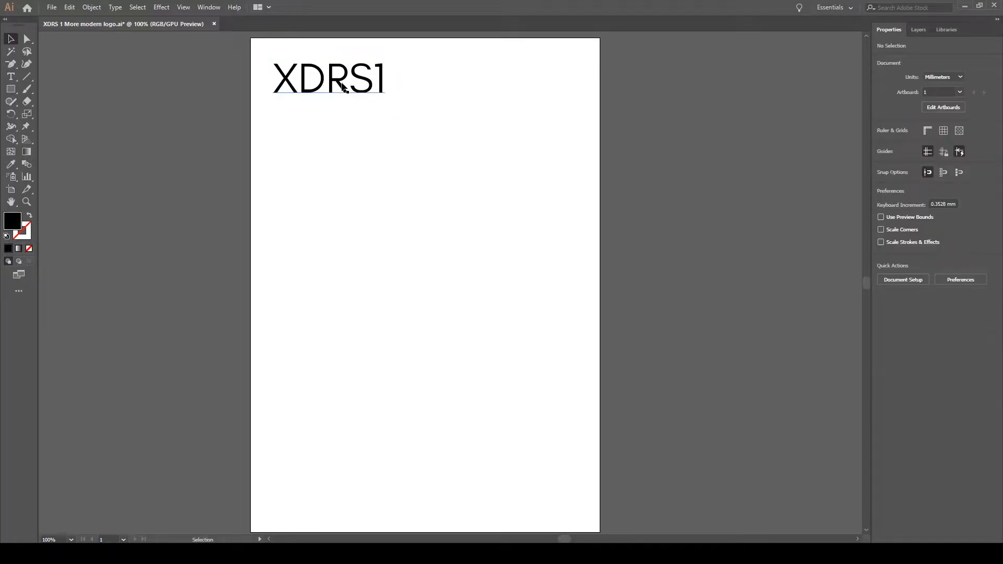
# Place a second text object just below the XDRS1 heading, aligned to its left edge, at 36 pt
pyautogui.click(10, 77)
pyautogui.click(275, 131)
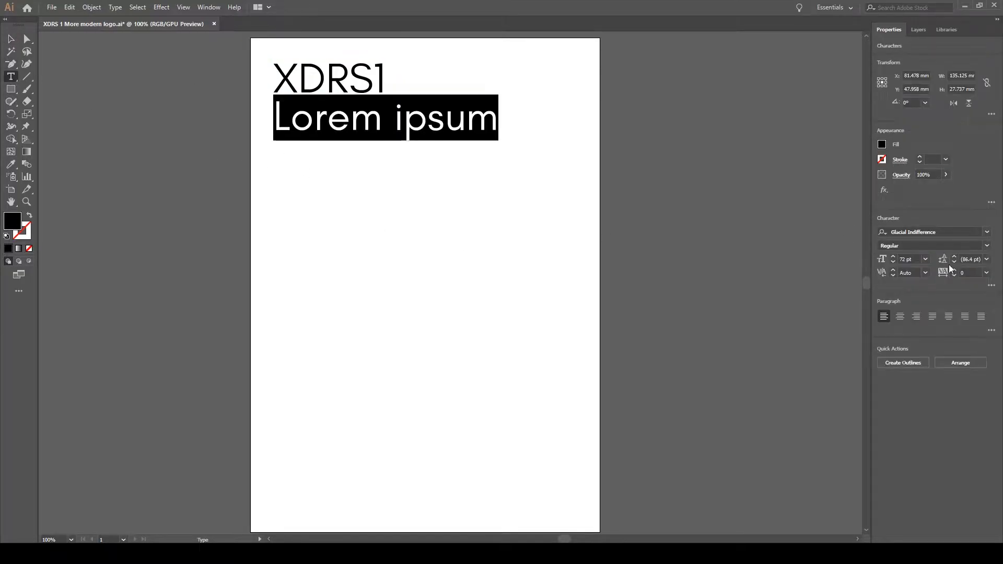
pyautogui.click(909, 259)
pyautogui.write('36')
pyautogui.press('Return')
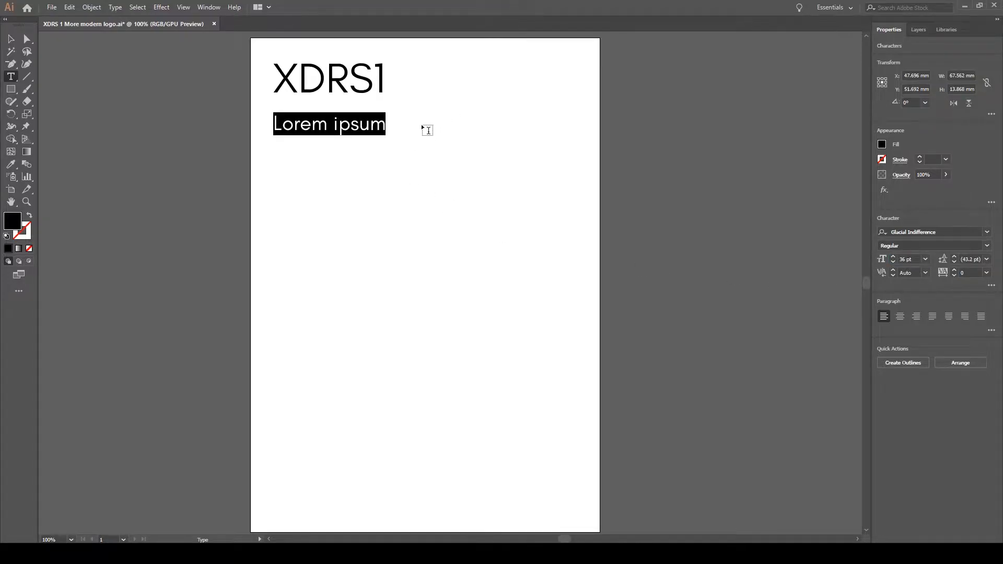
# Write "Digital Marketing Agency" as the first line of the text below the heading
pyautogui.write('Digi')
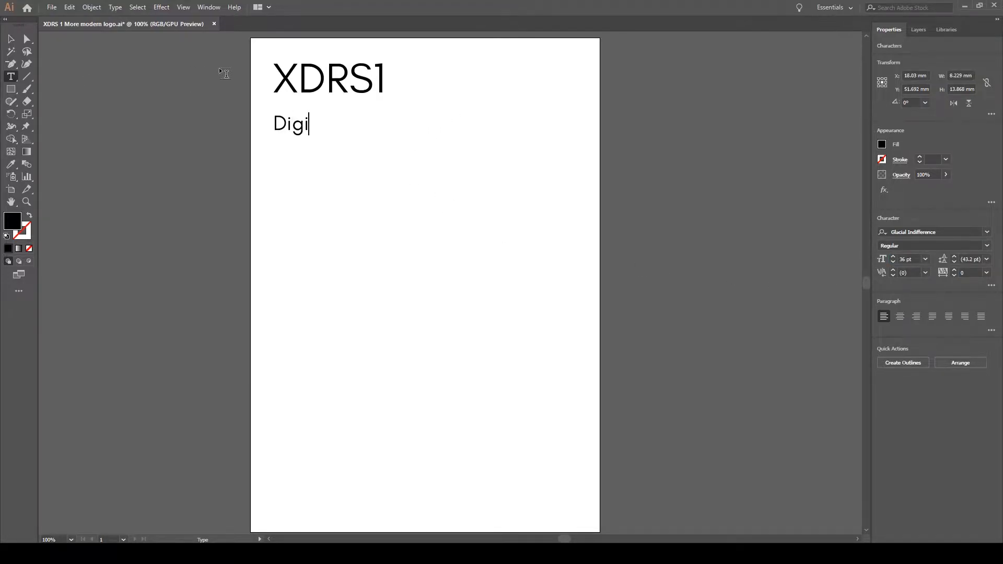
pyautogui.write('tal Marketinh')
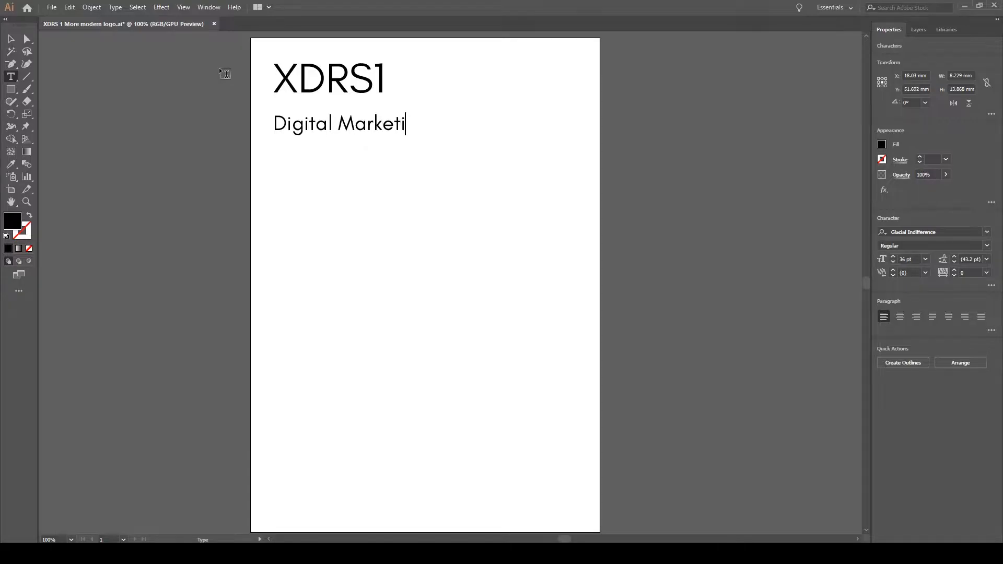
pyautogui.press('BackSpace')
pyautogui.press('BackSpace')
pyautogui.write('g')
pyautogui.press('BackSpace')
pyautogui.press('BackSpace')
pyautogui.press('BackSpace')
pyautogui.write('ing a')
pyautogui.press('BackSpace')
pyautogui.write('Ag')
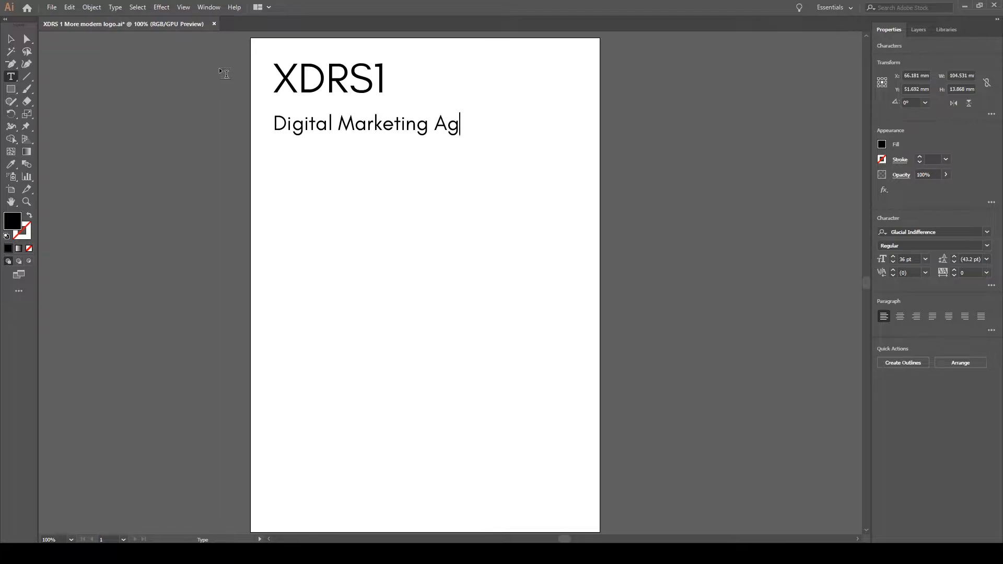
pyautogui.write('ency')
# Add the lines "Modern Logo" and "Clean" below the first line of the brief
pyautogui.press('Return')
pyautogui.write('Mod')
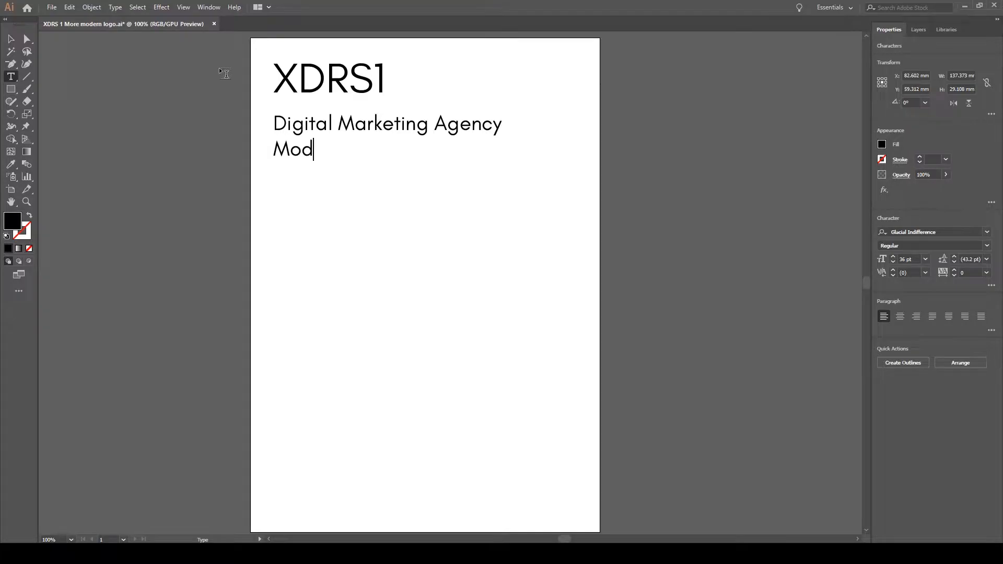
pyautogui.write('ern Logo')
pyautogui.press('Return')
pyautogui.write('Clean')
pyautogui.press('Return')
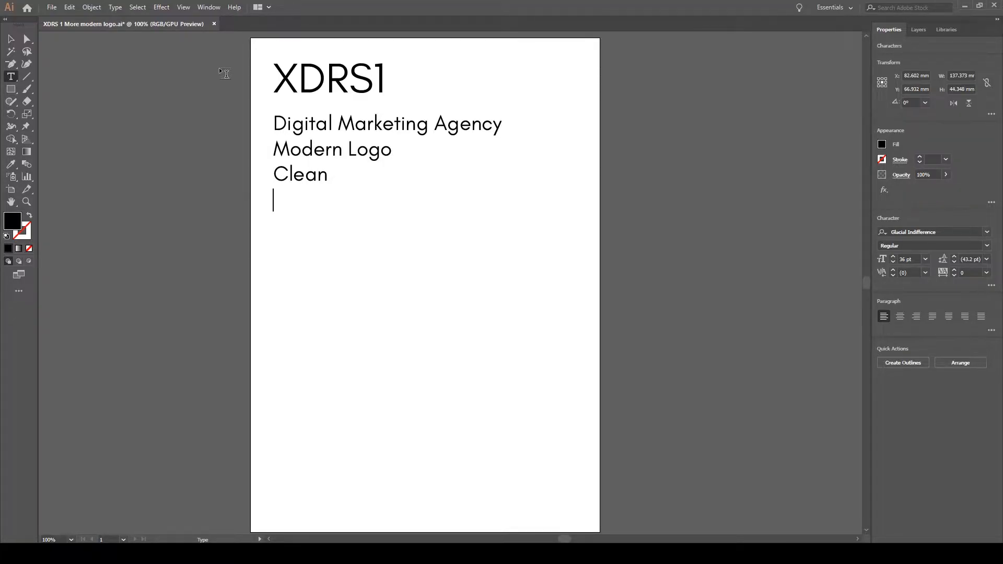
# Add the lines "Striking but simple" and "Based In Texas." to finish the brief
pyautogui.write('Striking but s')
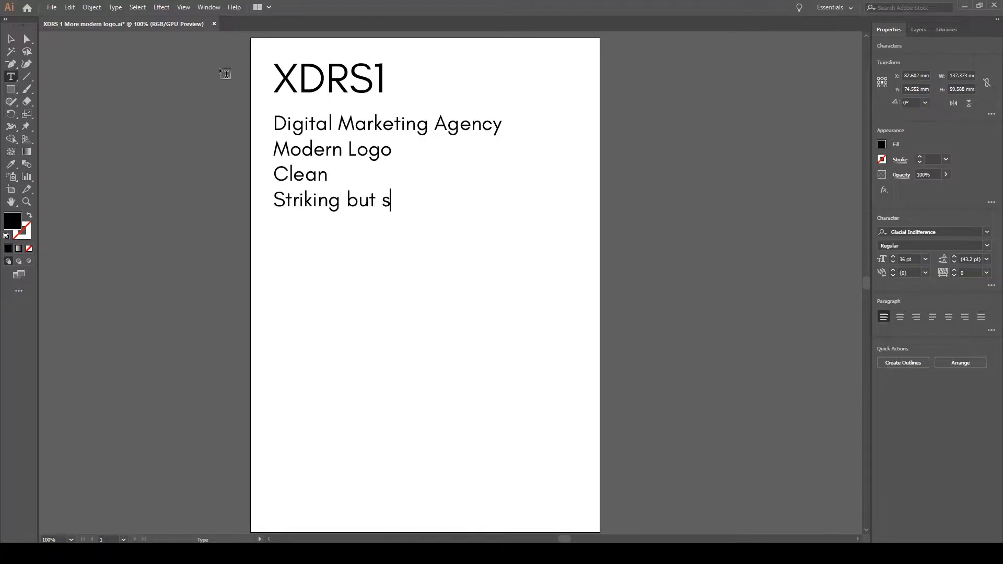
pyautogui.write('imple')
pyautogui.press('Return')
pyautogui.write('N')
pyautogui.press('BackSpace')
pyautogui.write('Based In Texas')
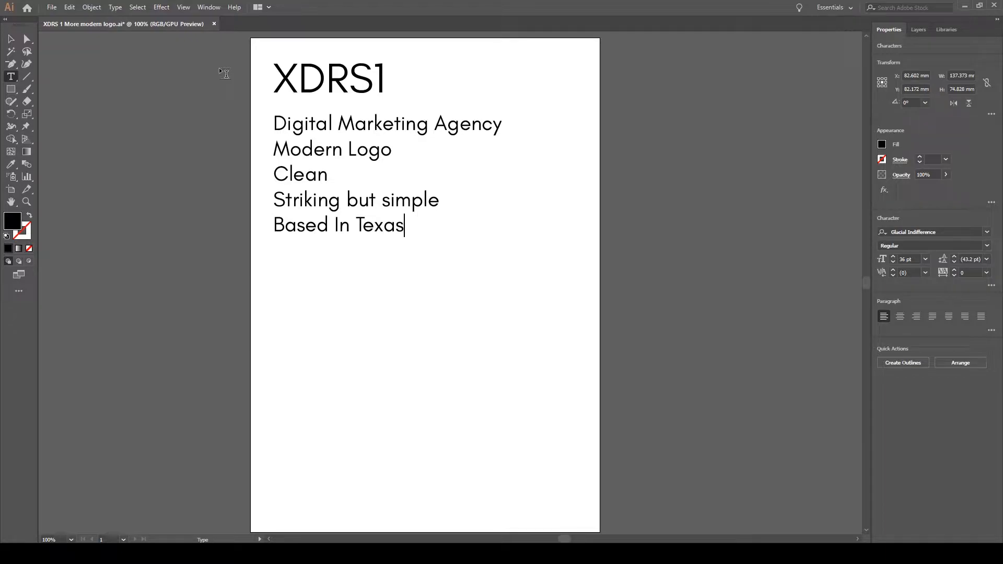
pyautogui.write('.')
# Nudge the brief text slightly up and the XDRS1 heading slightly down so they sit closer together
pyautogui.click(11, 39)
pyautogui.click(152, 88)
pyautogui.moveTo(308, 170); pyautogui.dragTo(307, 166)
pyautogui.click(477, 63)
pyautogui.moveTo(377, 92); pyautogui.dragTo(377, 96)
pyautogui.click(457, 98)
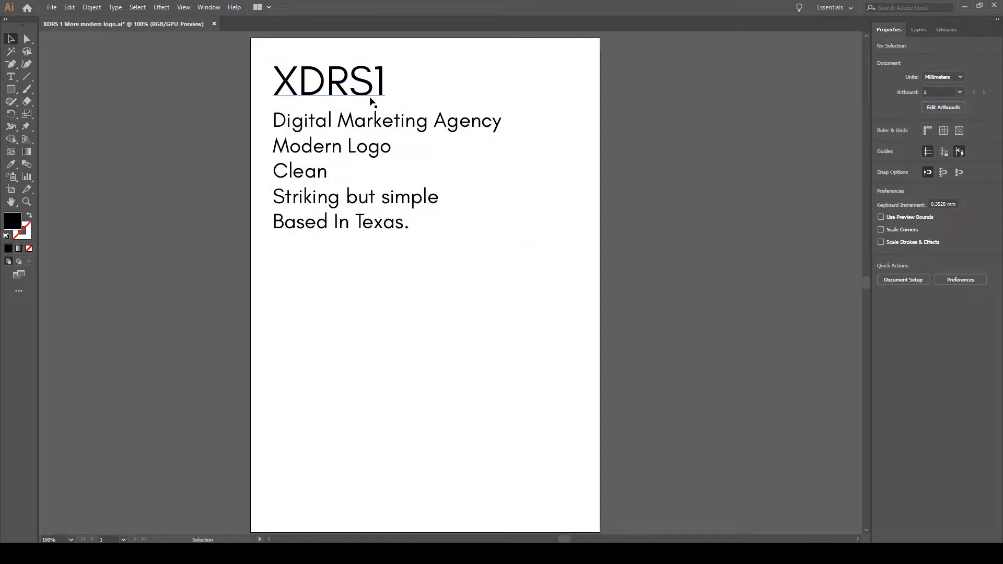
pyautogui.click(362, 93)
pyautogui.click(439, 85)
pyautogui.click(353, 93)
pyautogui.click(291, 236)
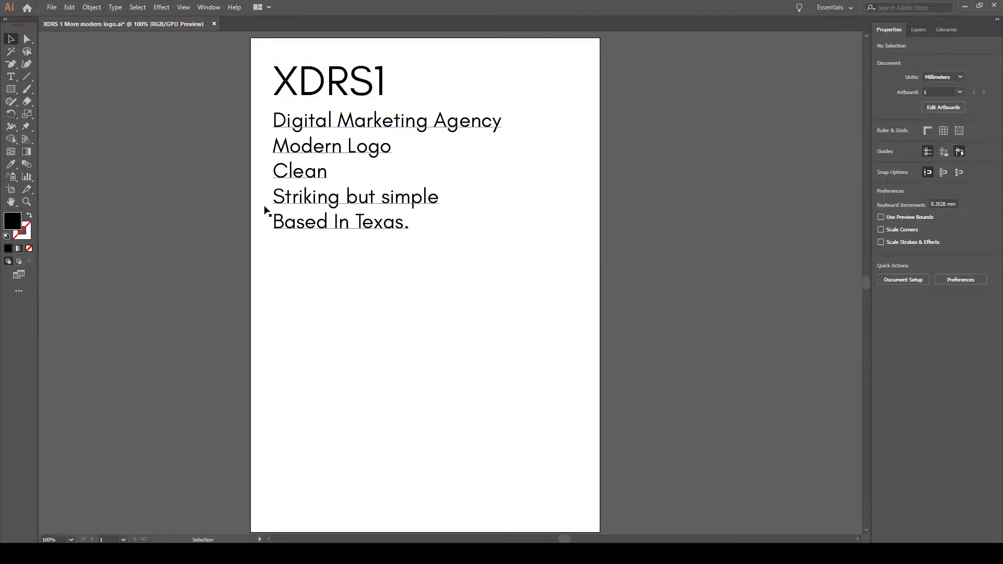
# Add a new text object reading "XDRS1" at 72 pt below the brief
pyautogui.click(11, 76)
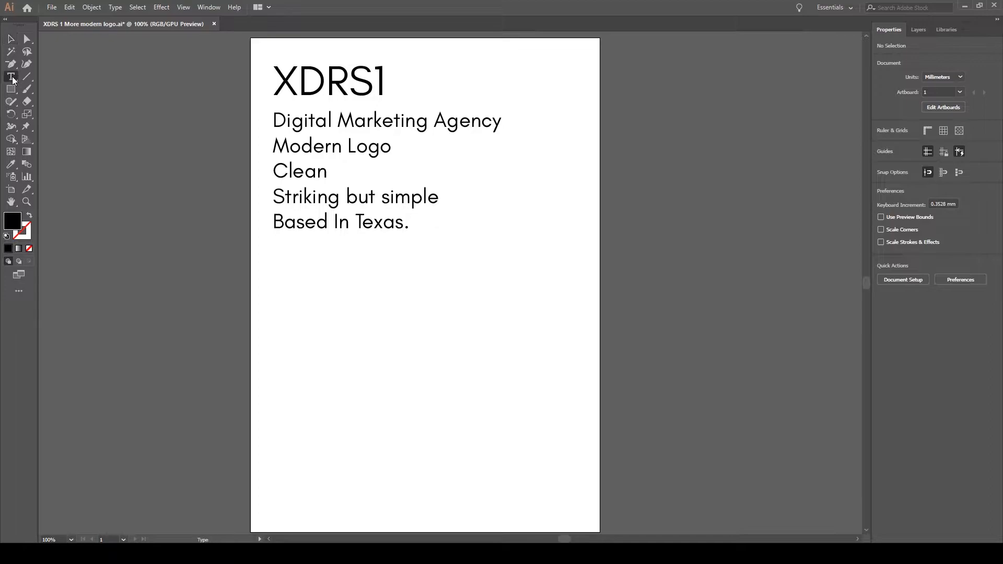
pyautogui.click(318, 301)
pyautogui.click(926, 259)
pyautogui.click(936, 439)
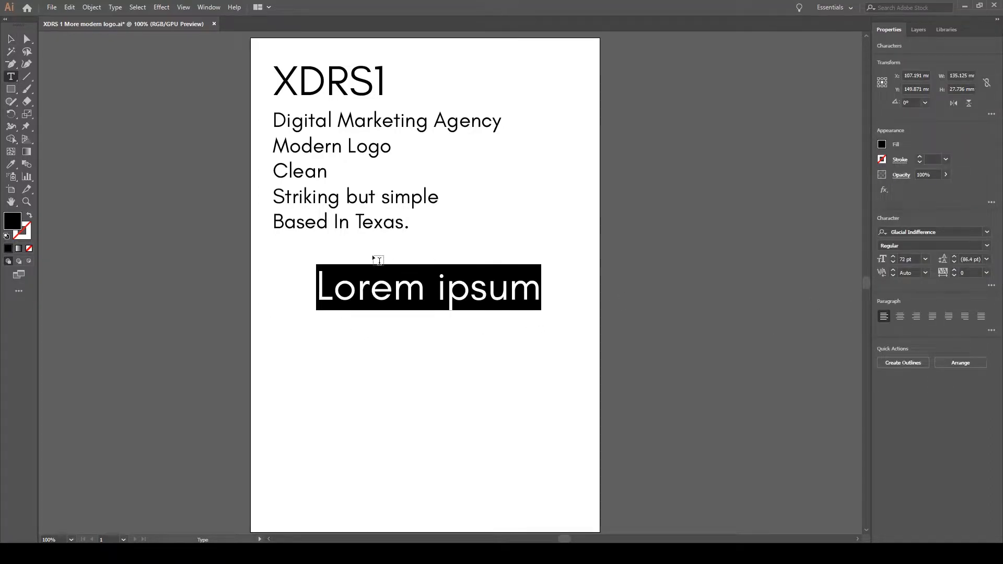
pyautogui.press('BackSpace')
pyautogui.write('XDRS1')
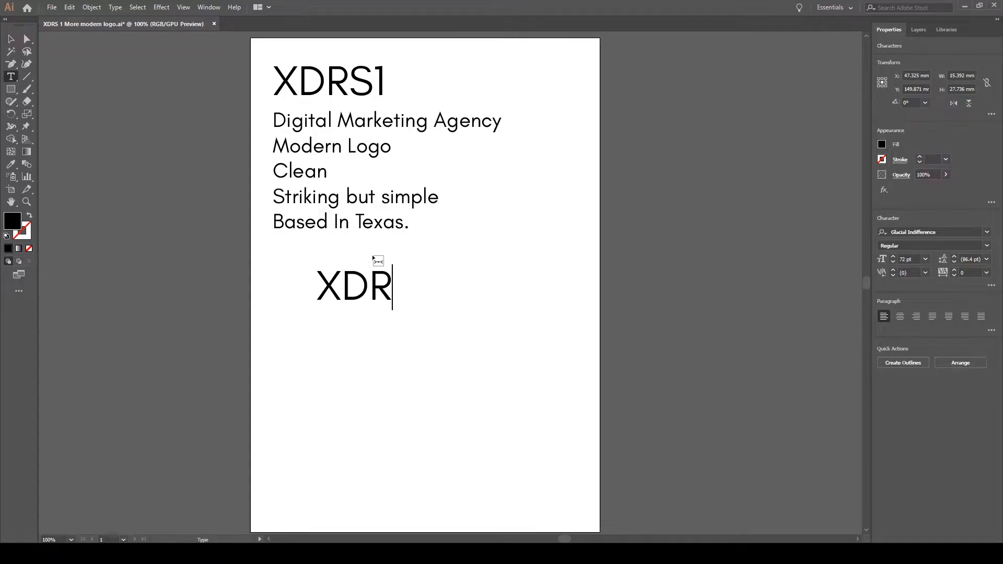
pyautogui.moveTo(437, 287); pyautogui.dragTo(316, 287)
pyautogui.click(987, 233)
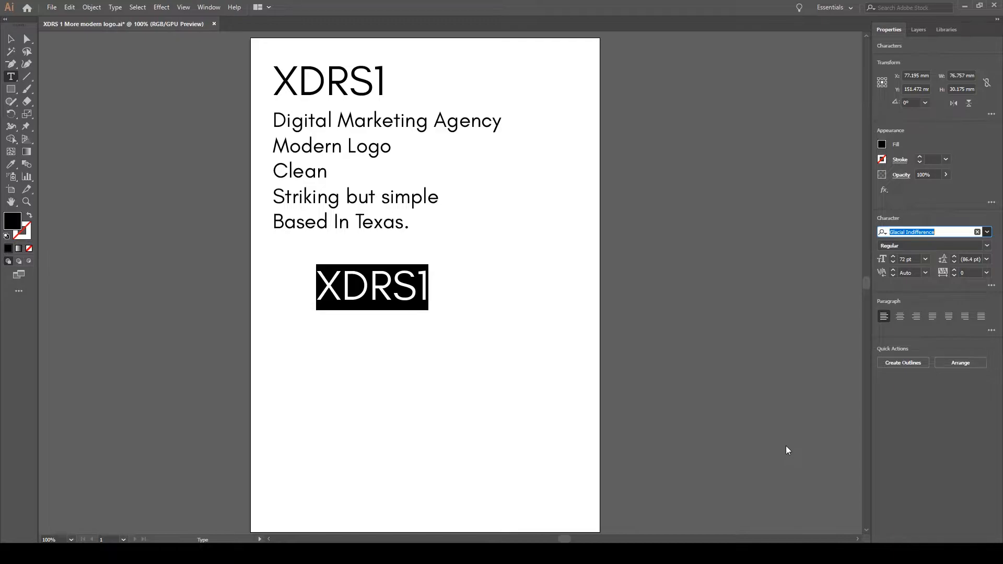
pyautogui.press('Escape')
# Move the new XDRS1 wordmark left under the brief, enlarge it to about 99 pt and shift it slightly down
pyautogui.click(11, 39)
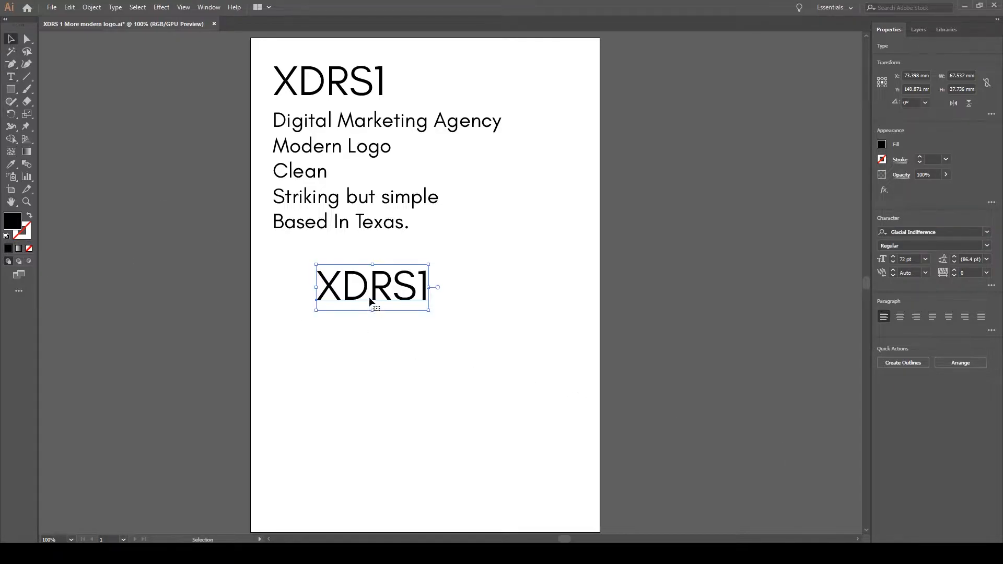
pyautogui.moveTo(369, 296); pyautogui.dragTo(330, 297)
pyautogui.moveTo(393, 264); pyautogui.dragTo(432, 247)
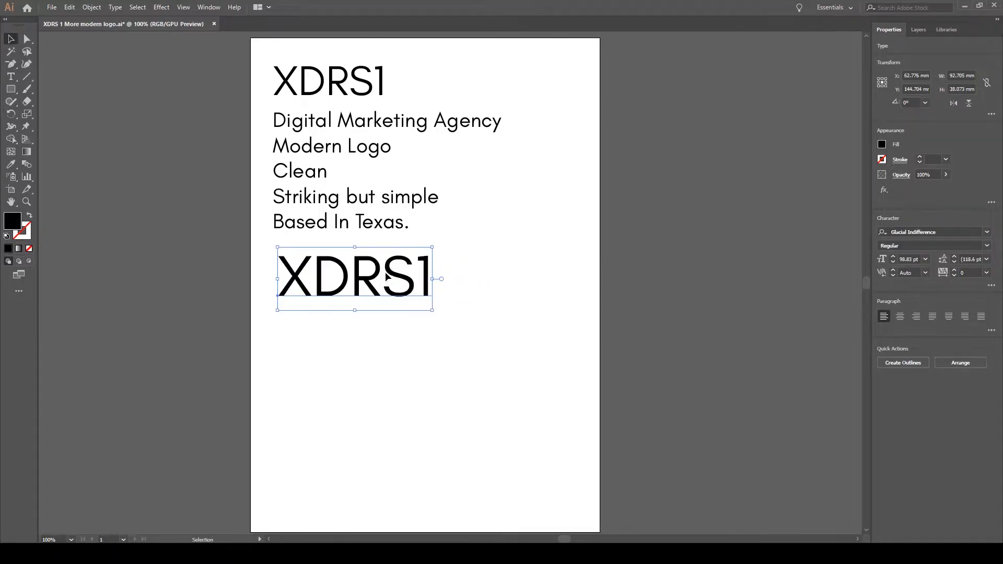
pyautogui.click(504, 291)
pyautogui.moveTo(338, 289); pyautogui.dragTo(339, 302)
# Nudge the enlarged XDRS1 wordmark slightly up and right at a closer view
pyautogui.hotkey('ctrl', '=')
pyautogui.hotkey('ctrl', '=')
pyautogui.hotkey('ctrl', '-')
pyautogui.hotkey('ctrl', '=')
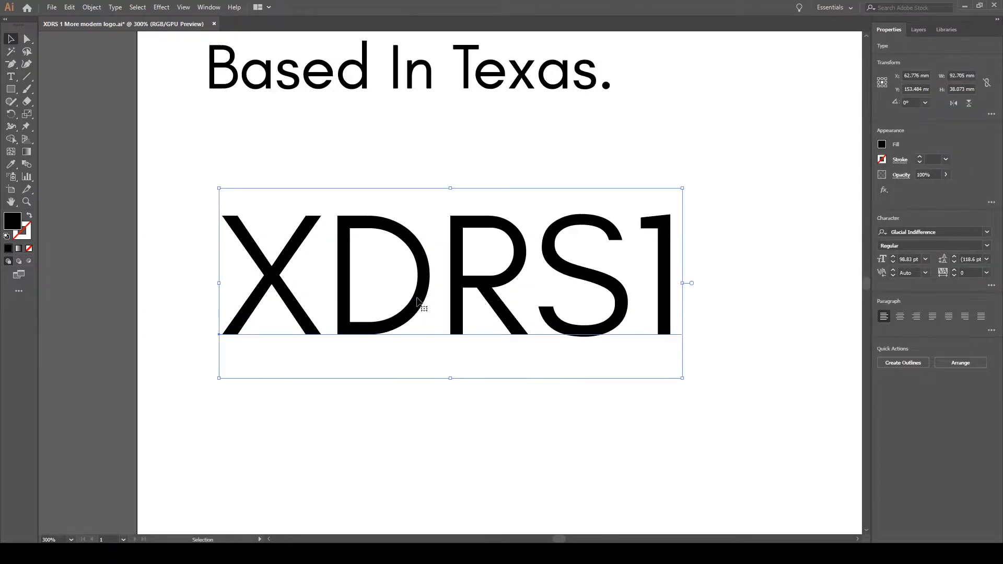
pyautogui.click(757, 226)
pyautogui.moveTo(539, 277); pyautogui.dragTo(542, 268)
pyautogui.click(720, 231)
pyautogui.click(597, 268)
# Duplicate the enlarged XDRS1 wordmark directly below the original
pyautogui.scroll(1, 492, 274)
pyautogui.scroll(-3, 497, 258)
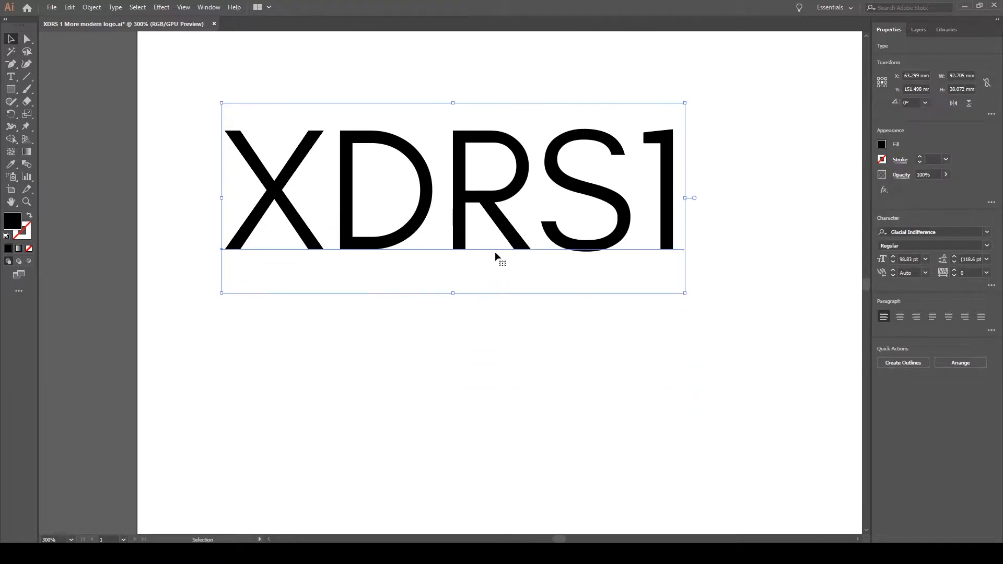
pyautogui.moveTo(489, 196); pyautogui.dragTo(487, 377)
pyautogui.scroll(-2, 712, 320)
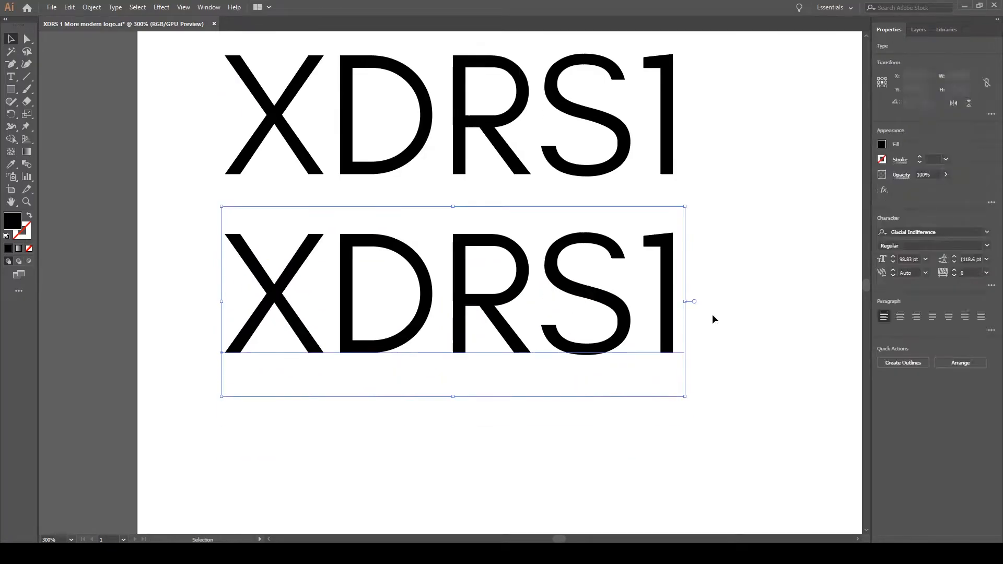
pyautogui.scroll(1, 714, 320)
# Tighten the kerning between X and D in the lower XDRS1 copy until the letters nearly touch
pyautogui.click(11, 51)
pyautogui.click(10, 76)
pyautogui.doubleClick(304, 308)
pyautogui.click(334, 330)
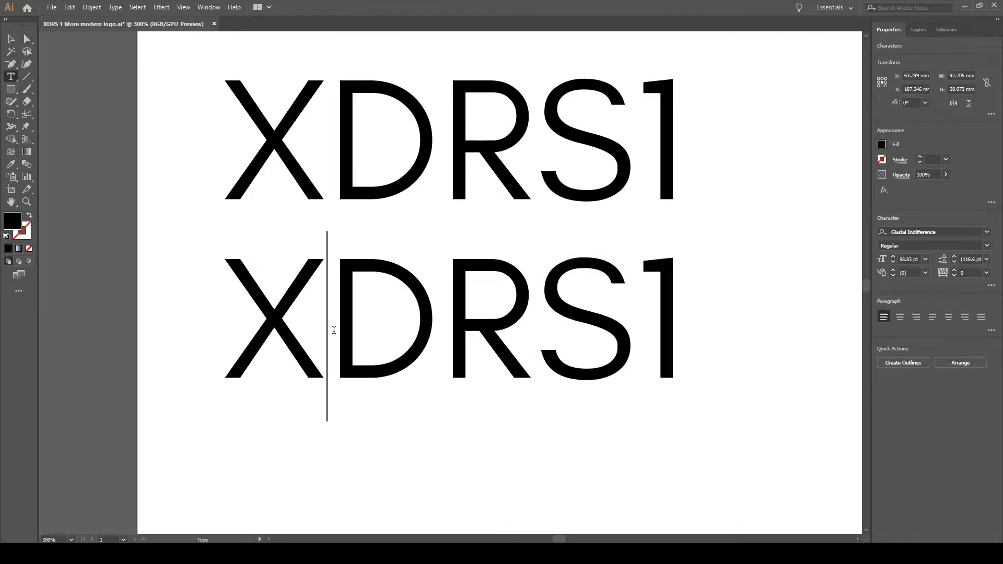
pyautogui.hotkey('alt', 'Left')
pyautogui.hotkey('alt', 'Left')
pyautogui.hotkey('alt', 'Left')
pyautogui.hotkey('alt', 'Left')
# Tighten the kerning between D and R and between R and S in the lower wordmark
pyautogui.press('Right')
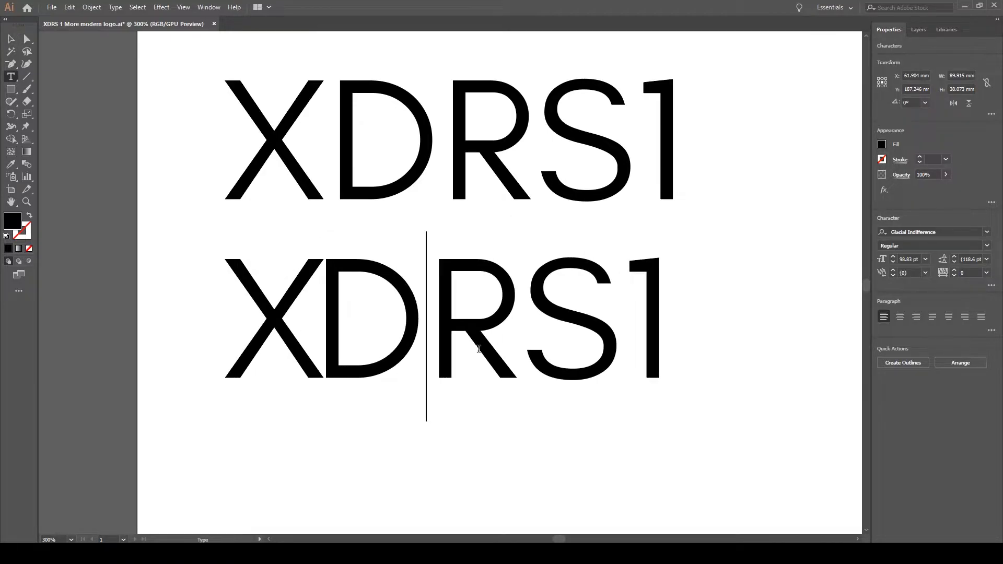
pyautogui.hotkey('alt', 'Left')
pyautogui.hotkey('alt', 'Left')
pyautogui.hotkey('alt', 'Left')
pyautogui.hotkey('alt', 'Left')
pyautogui.press('Right')
pyautogui.hotkey('alt', 'Left')
pyautogui.hotkey('alt', 'Left')
pyautogui.hotkey('alt', 'Left')
pyautogui.hotkey('alt', 'Left')
# Tighten the kerning between S and 1 in the lower wordmark until they nearly touch
pyautogui.press('Right')
pyautogui.hotkey('alt', 'Left')
pyautogui.hotkey('alt', 'Left')
pyautogui.hotkey('alt', 'Left')
pyautogui.hotkey('alt', 'Left')
pyautogui.hotkey('alt', 'Left')
pyautogui.hotkey('alt', 'Left')
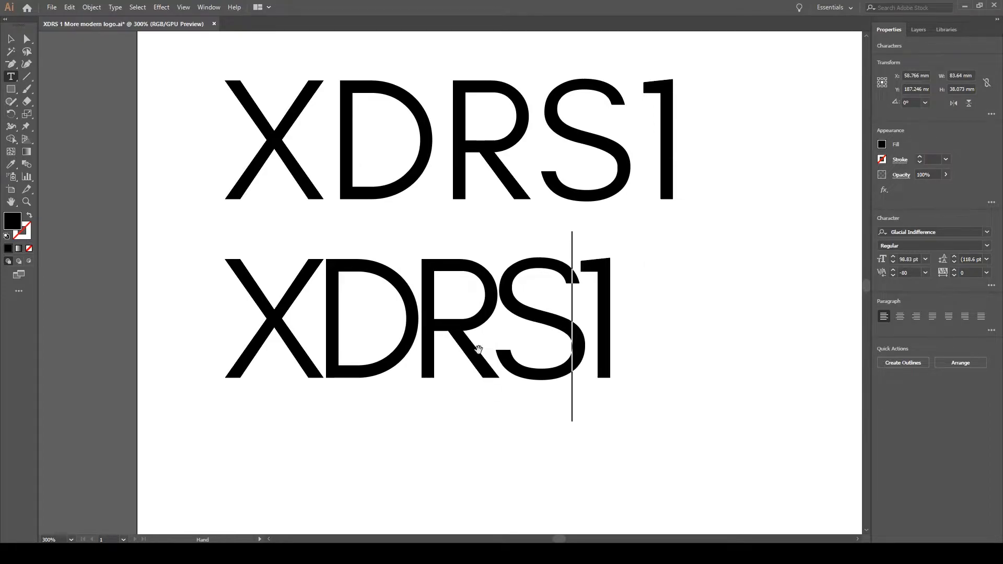
pyautogui.hotkey('alt', 'Right')
pyautogui.hotkey('alt', 'Left')
# Move the tightly kerned wordmark up slightly, closer to the normally spaced original
pyautogui.click(11, 40)
pyautogui.moveTo(470, 340); pyautogui.dragTo(470, 325)
pyautogui.click(648, 308)
pyautogui.click(486, 294)
pyautogui.click(141, 216)
pyautogui.scroll(-3, 365, 220)
pyautogui.scroll(2, 484, 225)
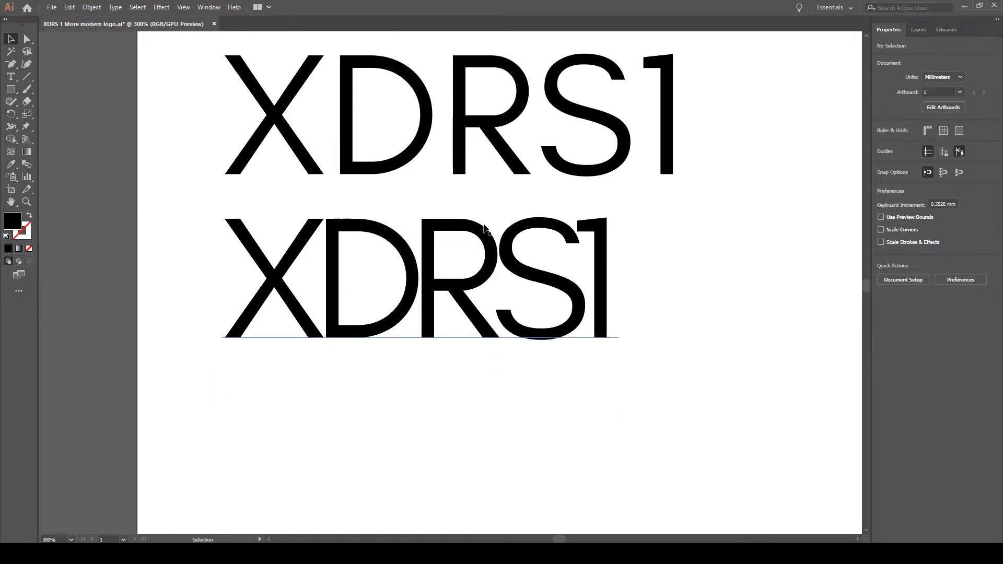
# Duplicate the tightly kerned XDRS1 wordmark directly below itself
pyautogui.click(448, 257)
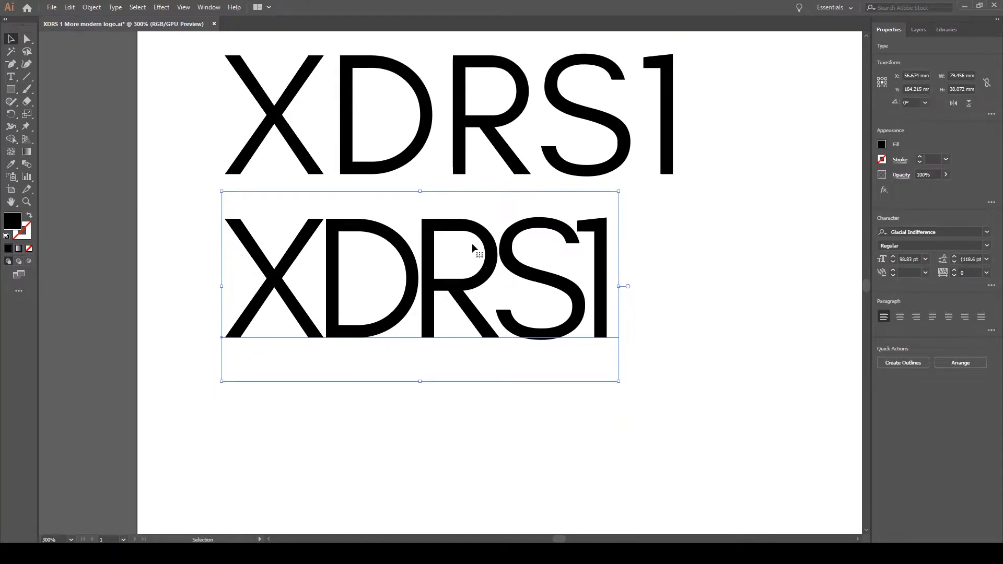
pyautogui.scroll(-3, 556, 268)
pyautogui.moveTo(511, 194); pyautogui.dragTo(508, 355)
pyautogui.click(664, 331)
pyautogui.scroll(-2, 449, 321)
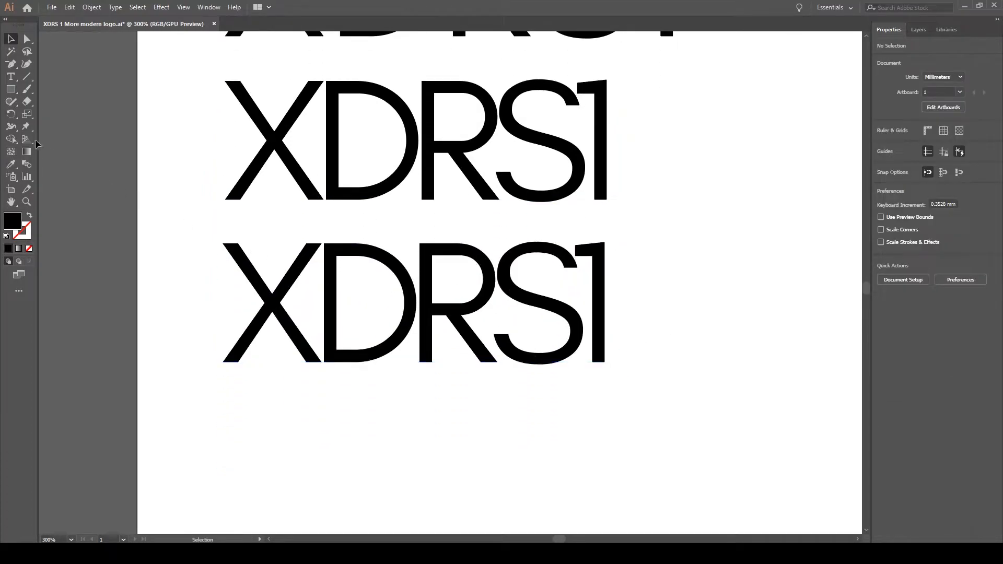
# Convert the lowest XDRS1 wordmark to outlines and ungroup its letters
pyautogui.click(26, 77)
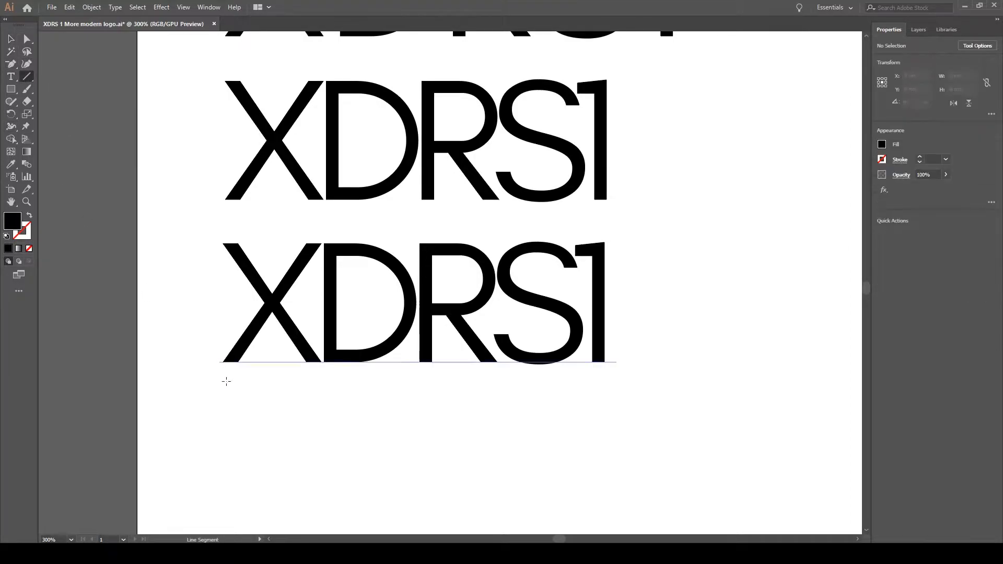
pyautogui.click(11, 89)
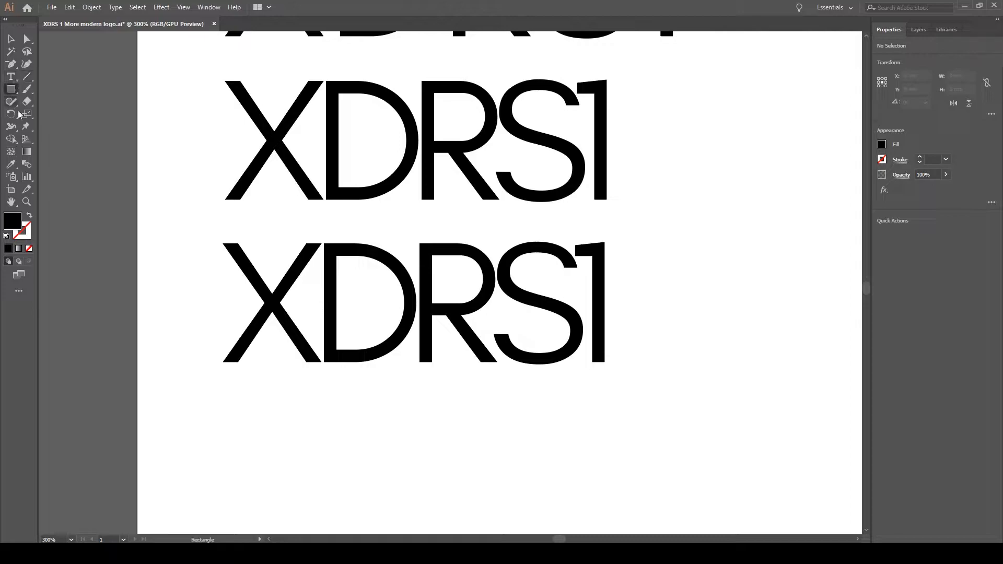
pyautogui.press('v')
pyautogui.click(363, 292)
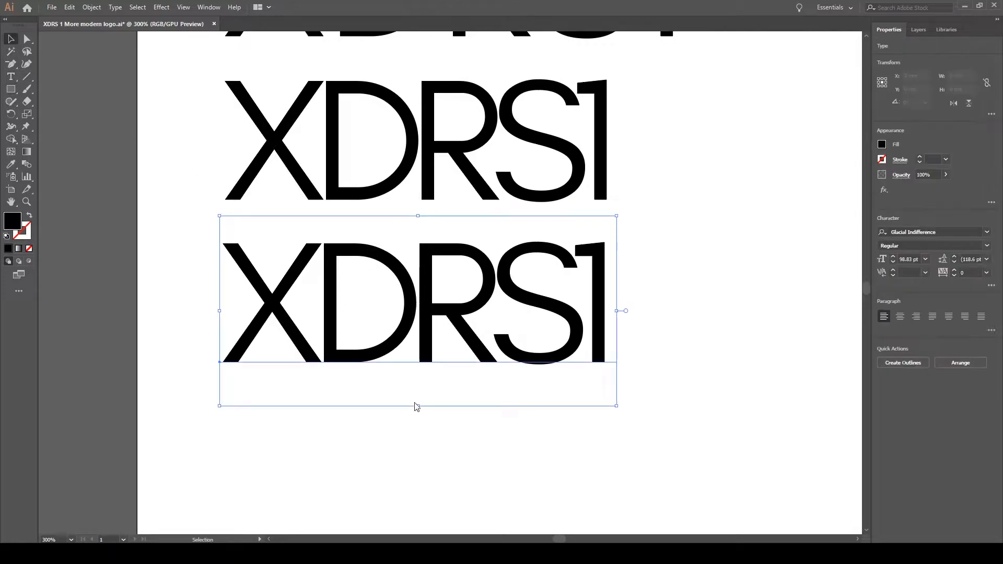
pyautogui.hotkey('ctrl', 'shift', 'o')
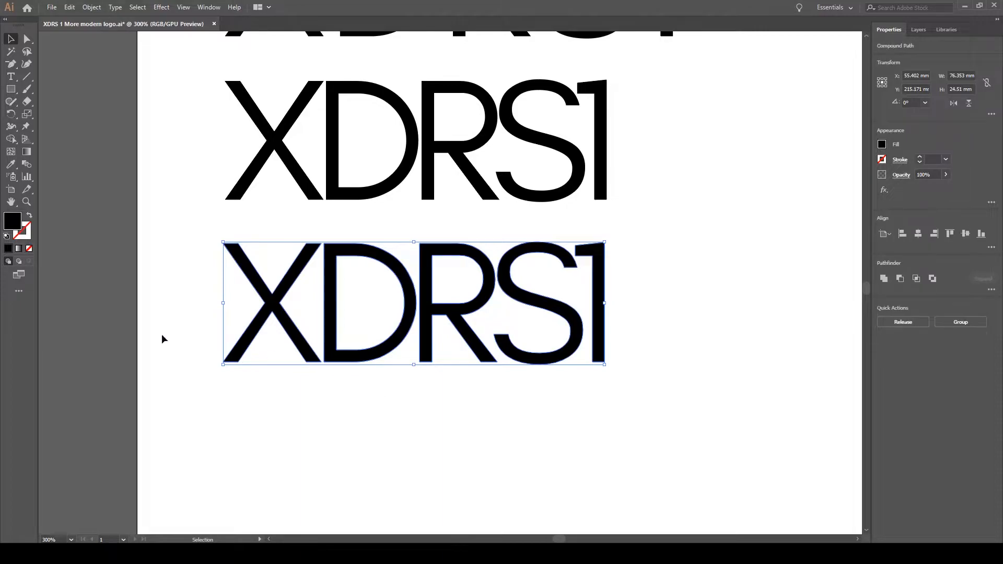
pyautogui.click(177, 343)
# Draw a black rectangle about 2.44 by 23.71 mm over the vertical stem of the lowest wordmark's R
pyautogui.click(11, 88)
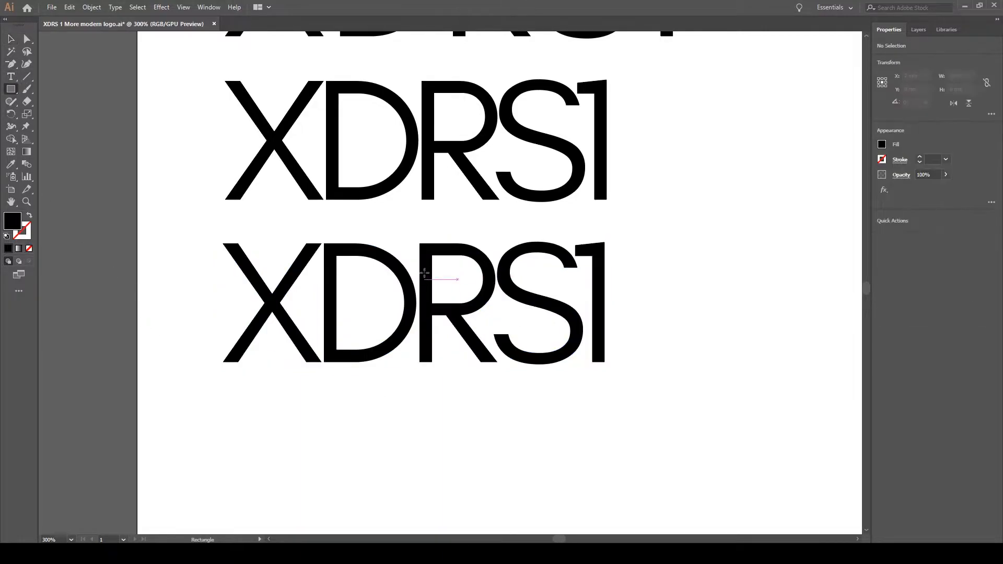
pyautogui.moveTo(420, 244)
pyautogui.mouseDown()
pyautogui.moveTo(447, 340)
pyautogui.moveTo(432, 362)
pyautogui.mouseUp()
pyautogui.press('v')
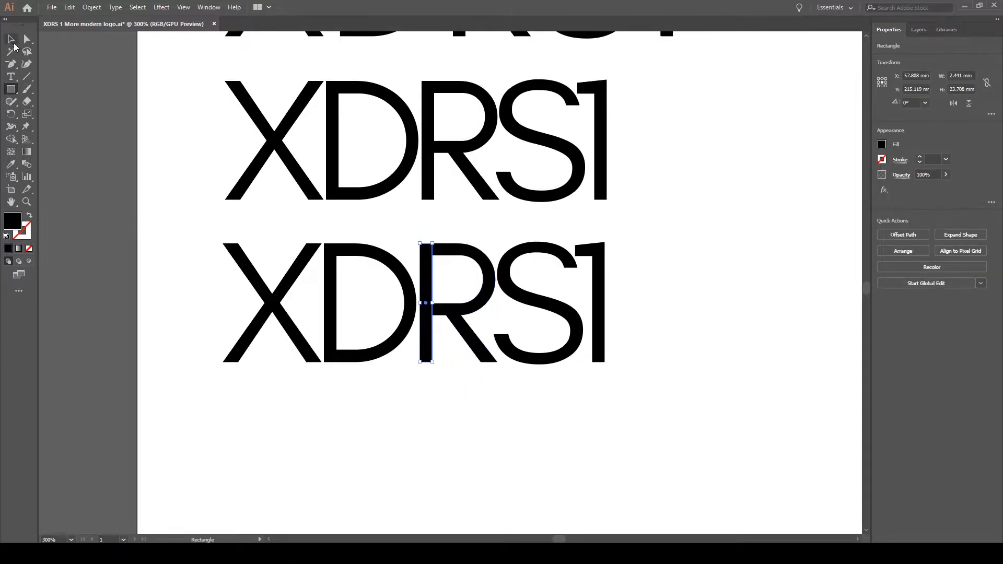
# Move the rectangle below the wordmark, turned horizontal and stretched into an underline spanning from the X to the 1
pyautogui.moveTo(424, 299)
pyautogui.mouseDown()
pyautogui.moveTo(413, 332)
pyautogui.moveTo(300, 416)
pyautogui.mouseUp()
pyautogui.moveTo(313, 357); pyautogui.dragTo(402, 425)
pyautogui.moveTo(333, 417); pyautogui.dragTo(605, 380)
pyautogui.click(712, 341)
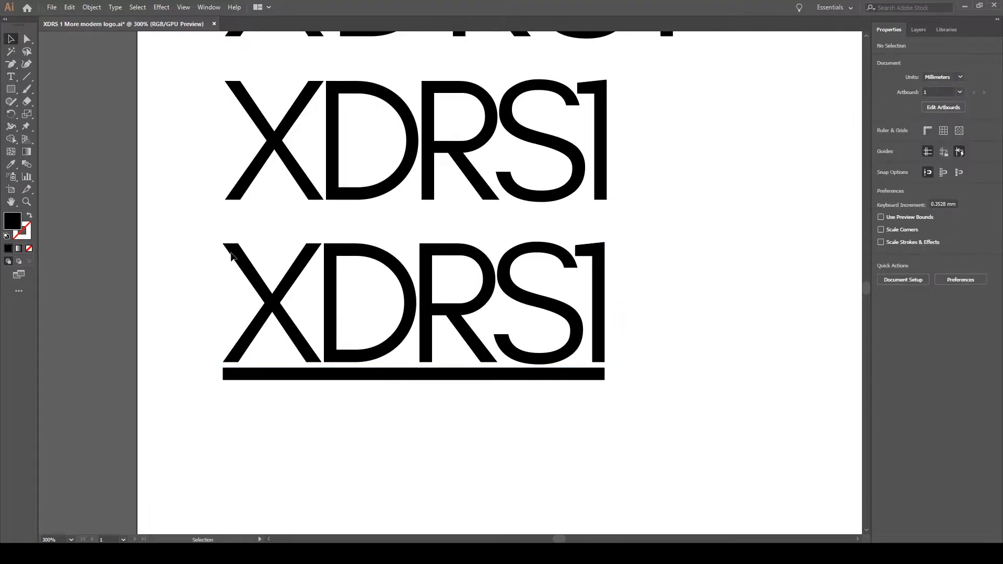
pyautogui.scroll(2, 634, 284)
pyautogui.scroll(1, 633, 284)
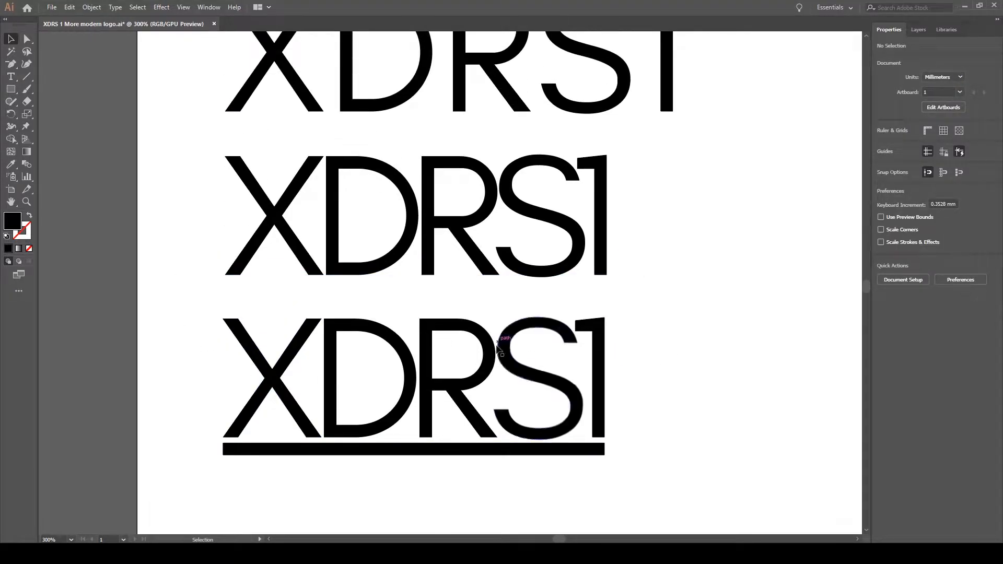
pyautogui.click(408, 355)
pyautogui.click(725, 319)
pyautogui.scroll(-2, 679, 317)
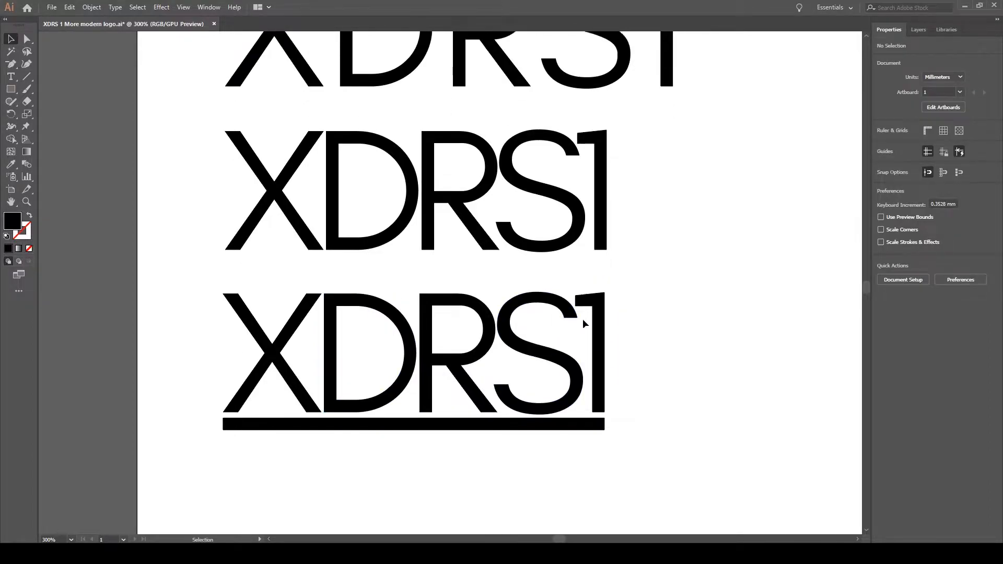
pyautogui.click(362, 270)
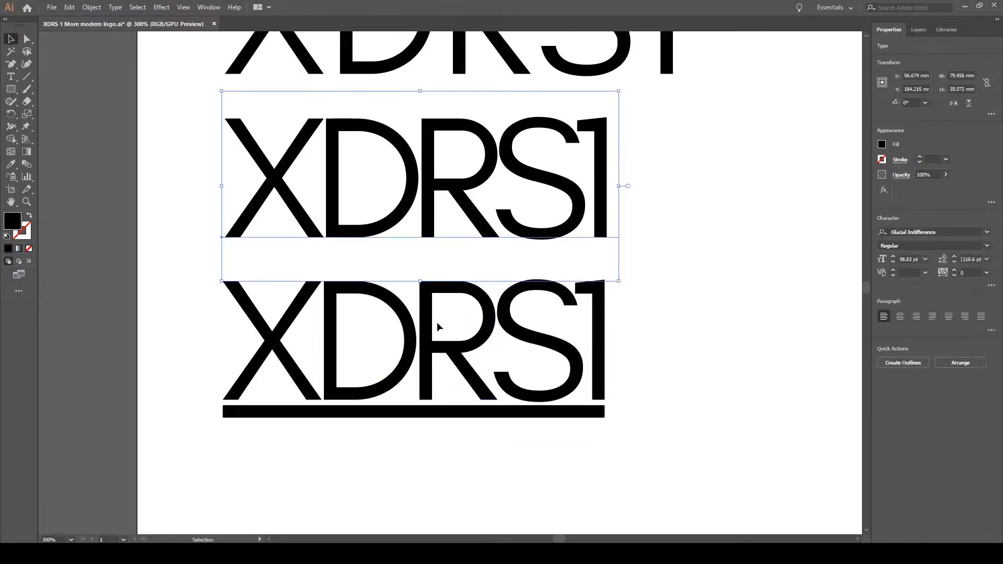
pyautogui.click(444, 317)
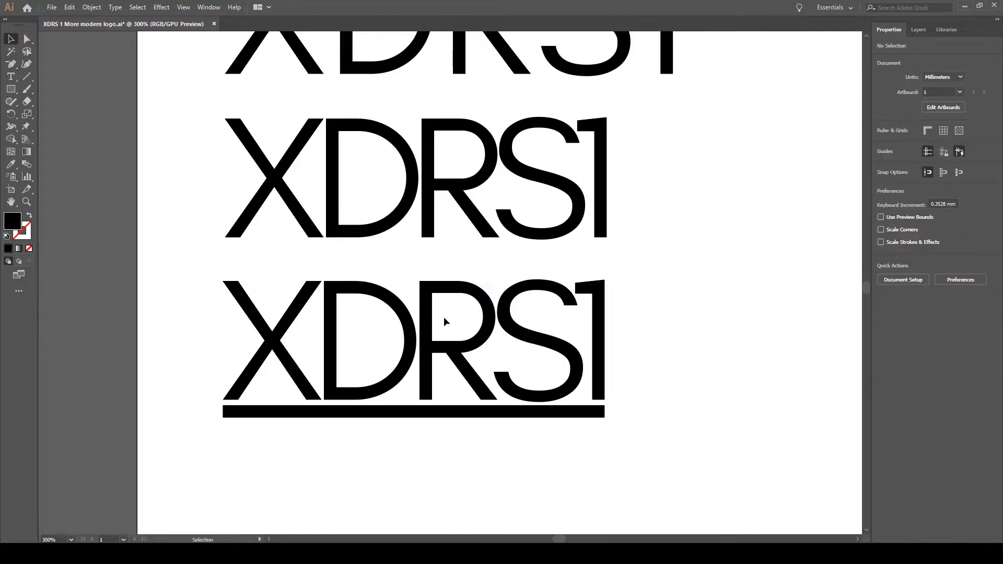
# Draw a white rectangle about 2.44 by 9.66 mm over the R's stem, level with the inside of its bowl
pyautogui.click(11, 89)
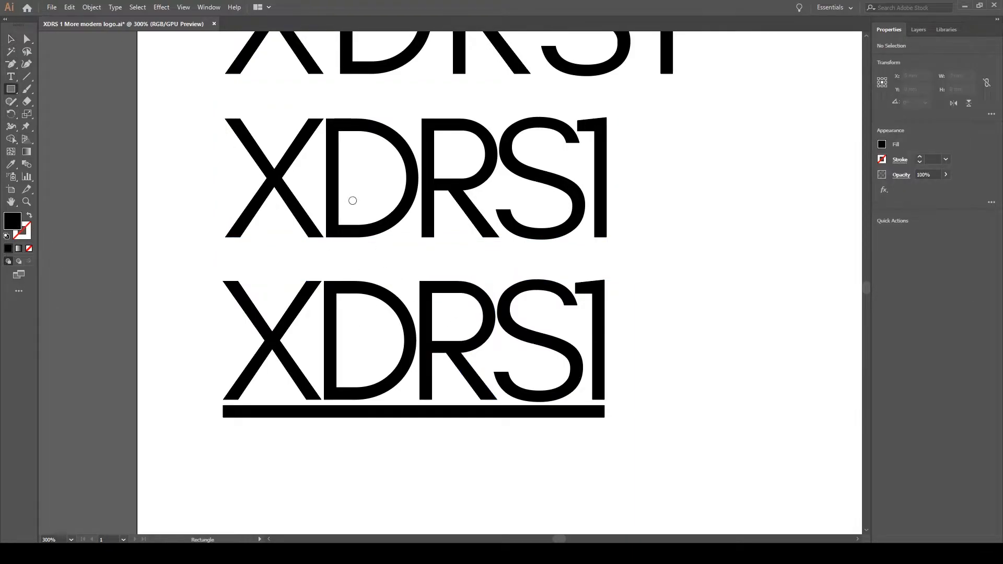
pyautogui.moveTo(432, 294); pyautogui.dragTo(419, 341)
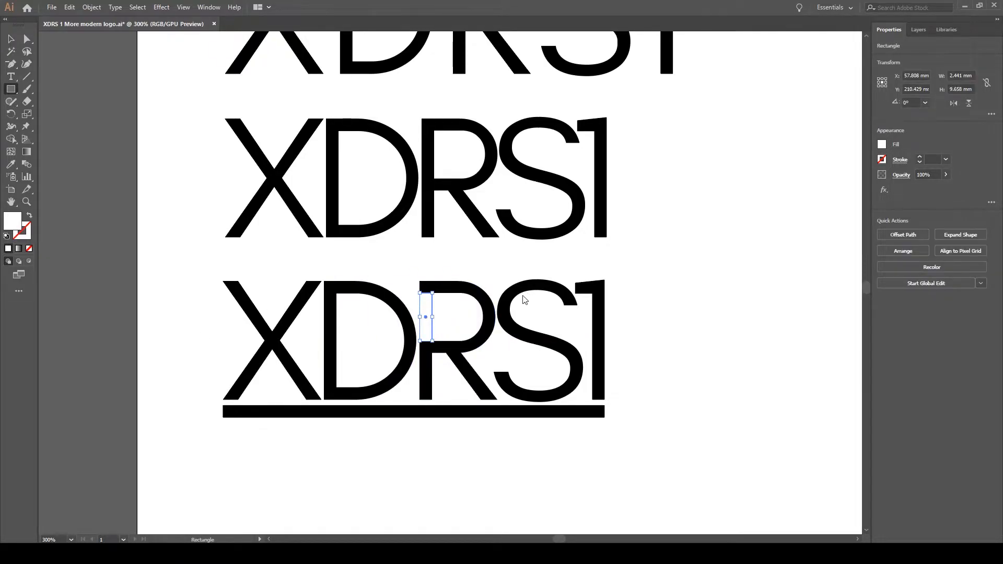
# Widen the white rectangle into the R's bowl and subtract it from the R to open the upper stem
pyautogui.hotkey('ctrl', '=')
pyautogui.hotkey('ctrl', '=')
pyautogui.hotkey('ctrl', '=')
pyautogui.hotkey('ctrl', '=')
pyautogui.hotkey('ctrl', '=')
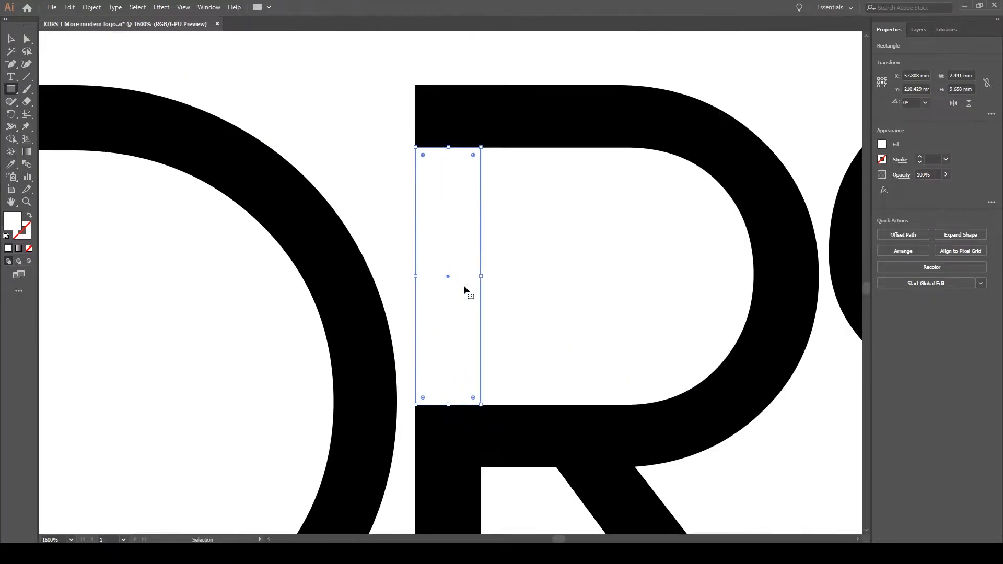
pyautogui.click(11, 39)
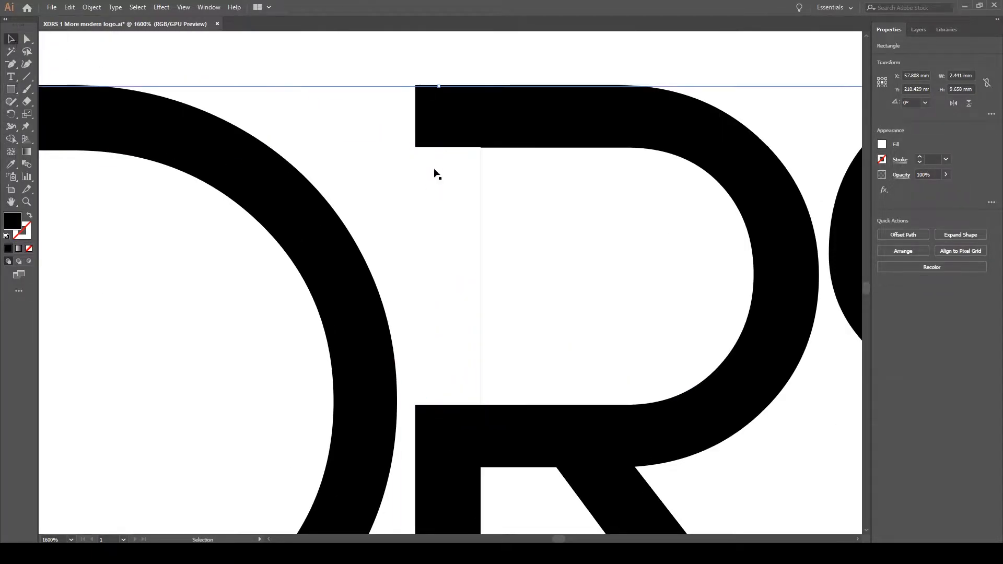
pyautogui.keyDown('shift'); pyautogui.click(587, 145); pyautogui.keyUp('shift')
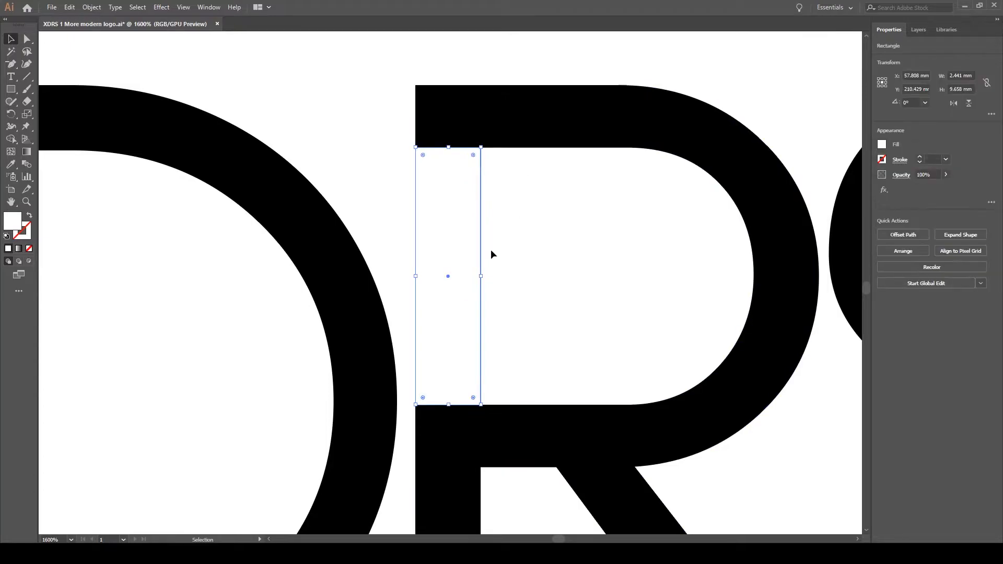
pyautogui.click(520, 273)
pyautogui.scroll(1, 538, 151)
pyautogui.scroll(-2, 530, 192)
pyautogui.click(450, 183)
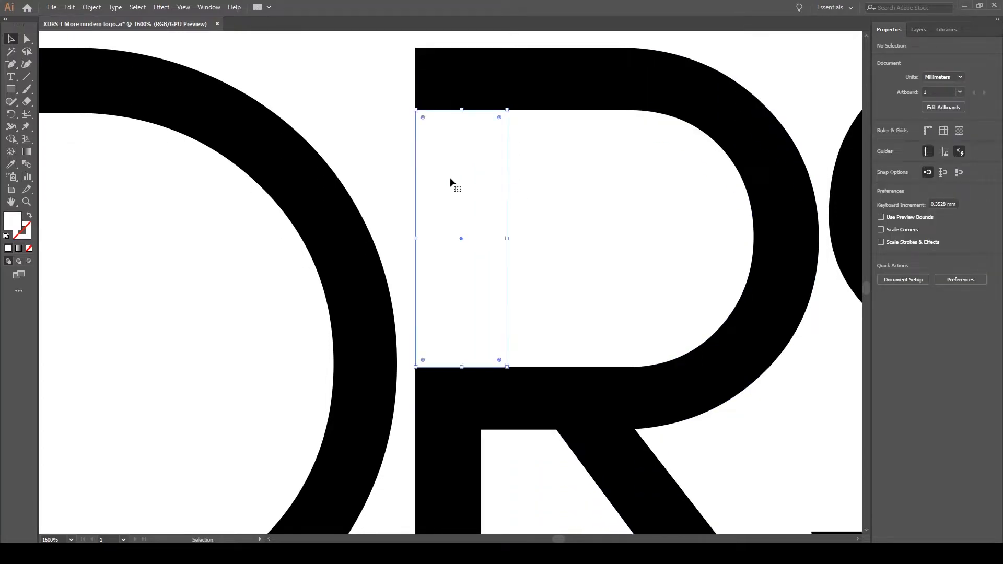
pyautogui.click(580, 94)
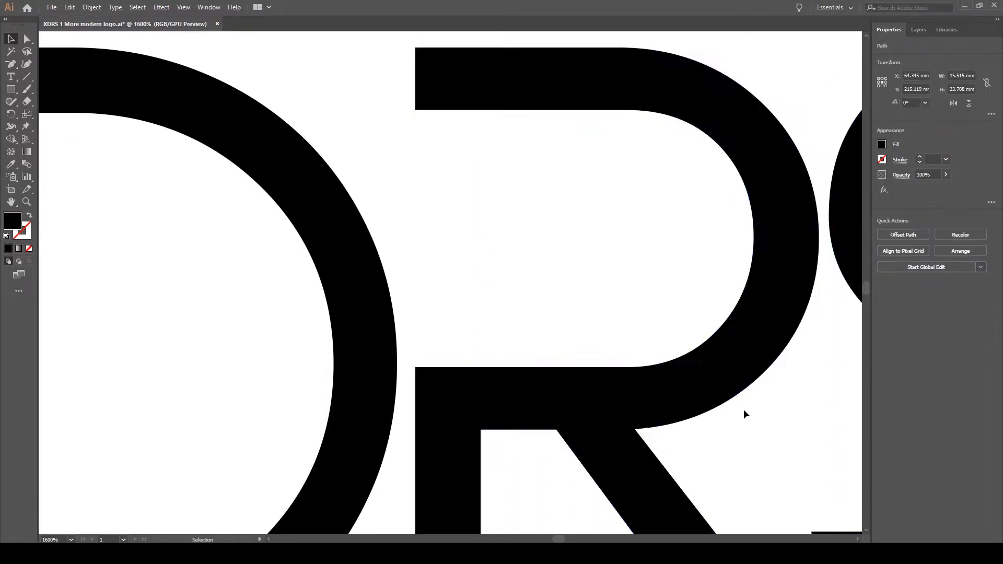
pyautogui.click(593, 249)
pyautogui.hotkey('ctrl', '-')
pyautogui.hotkey('ctrl', '-')
pyautogui.hotkey('ctrl', '-')
pyautogui.hotkey('ctrl', '-')
pyautogui.hotkey('ctrl', '-')
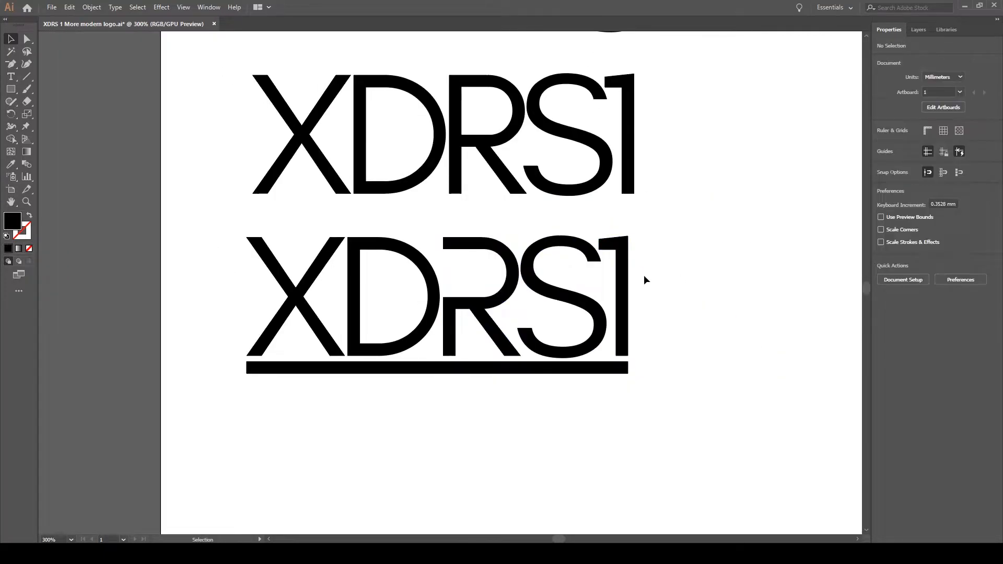
pyautogui.click(483, 248)
pyautogui.click(373, 220)
pyautogui.click(156, 271)
pyautogui.click(308, 371)
pyautogui.moveTo(317, 375); pyautogui.dragTo(374, 249)
pyautogui.press('Delete')
# Draw a black bar about 19.1 by 2.33 mm across the top of the D up to the R, matching the R's stroke thickness
pyautogui.press('m')
pyautogui.moveTo(443, 238); pyautogui.dragTo(347, 249)
pyautogui.hotkey('ctrl', '=')
pyautogui.hotkey('ctrl', '=')
pyautogui.hotkey('ctrl', '=')
pyautogui.hotkey('ctrl', '=')
pyautogui.hotkey('ctrl', '=')
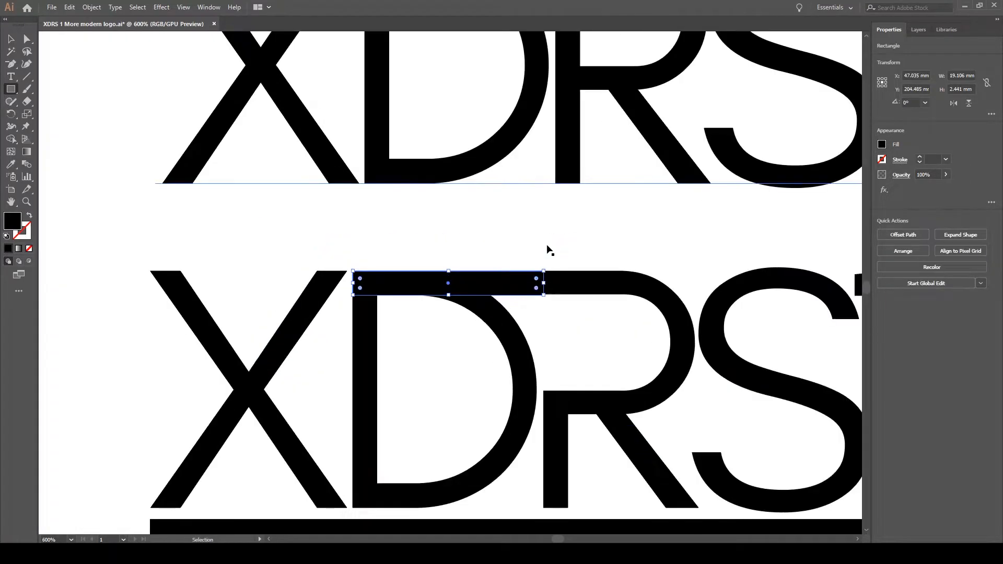
pyautogui.moveTo(445, 316); pyautogui.dragTo(445, 315)
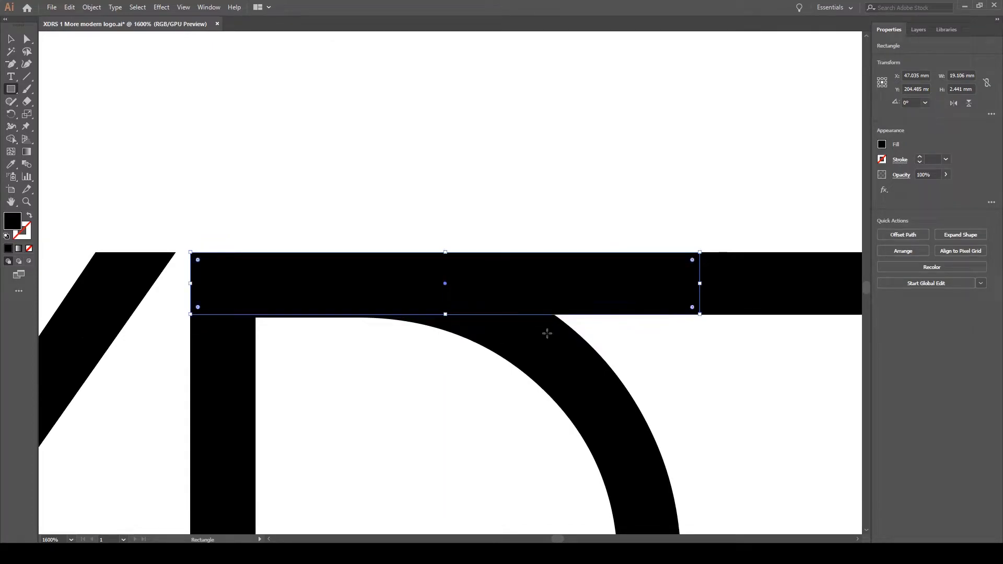
pyautogui.click(12, 40)
pyautogui.click(220, 117)
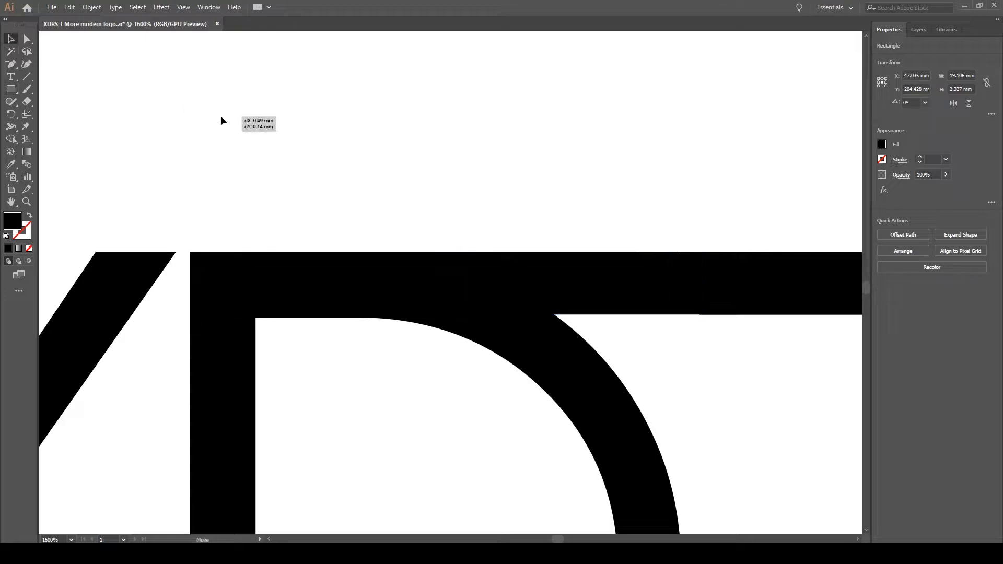
pyautogui.click(470, 289)
pyautogui.click(625, 361)
# Unite the R and the bar above the D into one shape
pyautogui.hotkey('ctrl', '-')
pyautogui.hotkey('ctrl', '-')
pyautogui.hotkey('ctrl', '-')
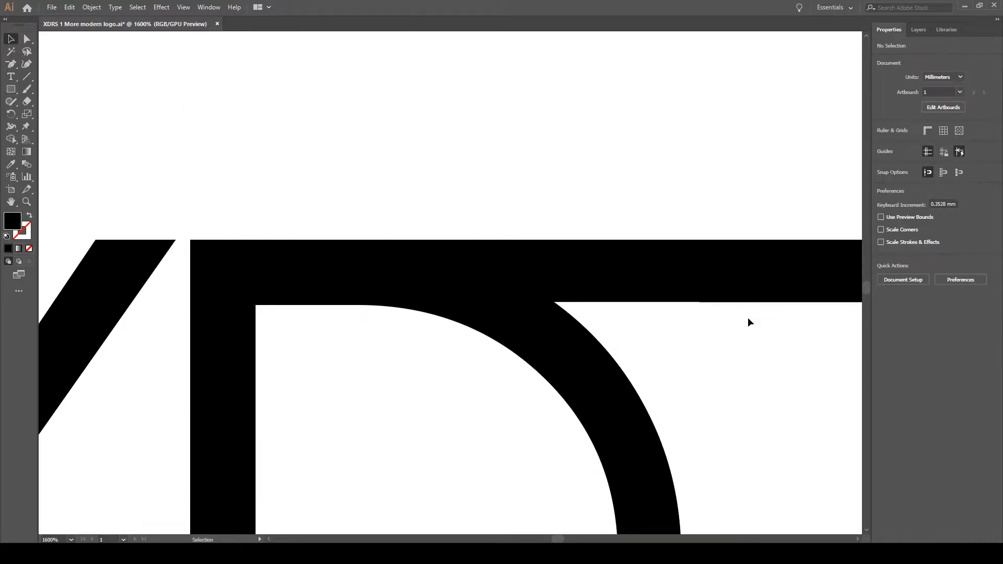
pyautogui.hotkey('ctrl', '-')
pyautogui.hotkey('ctrl', '-')
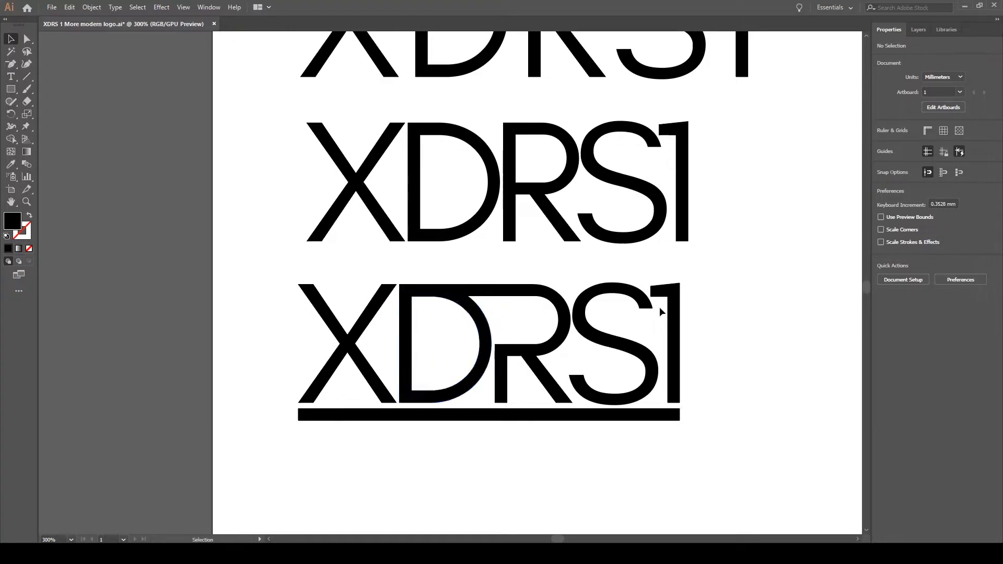
pyautogui.scroll(-1, 680, 311)
pyautogui.hotkey('ctrl', '-')
pyautogui.hotkey('ctrl', '+')
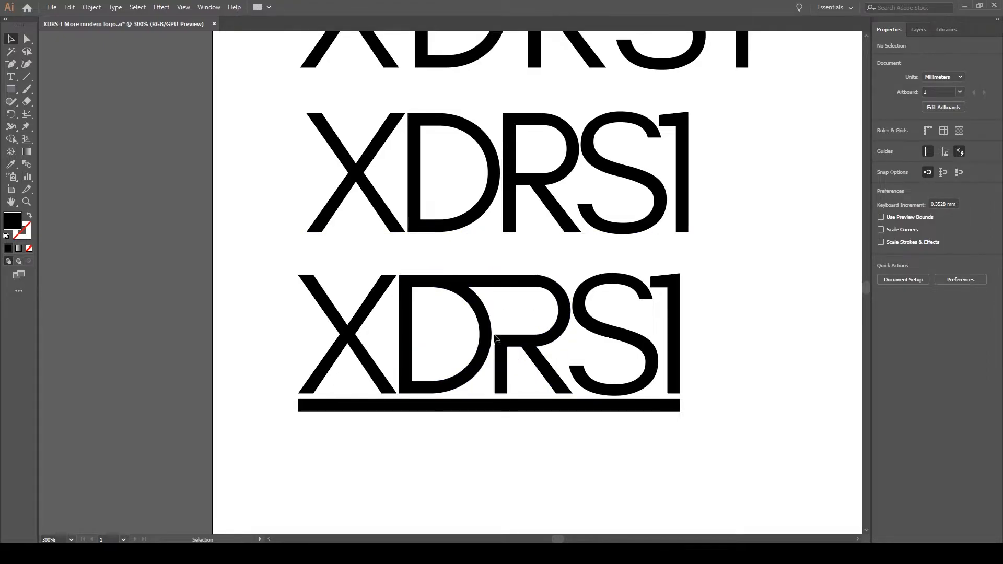
pyautogui.click(503, 339)
pyautogui.click(421, 231)
pyautogui.click(518, 346)
pyautogui.keyDown('shift'); pyautogui.click(447, 281); pyautogui.keyUp('shift')
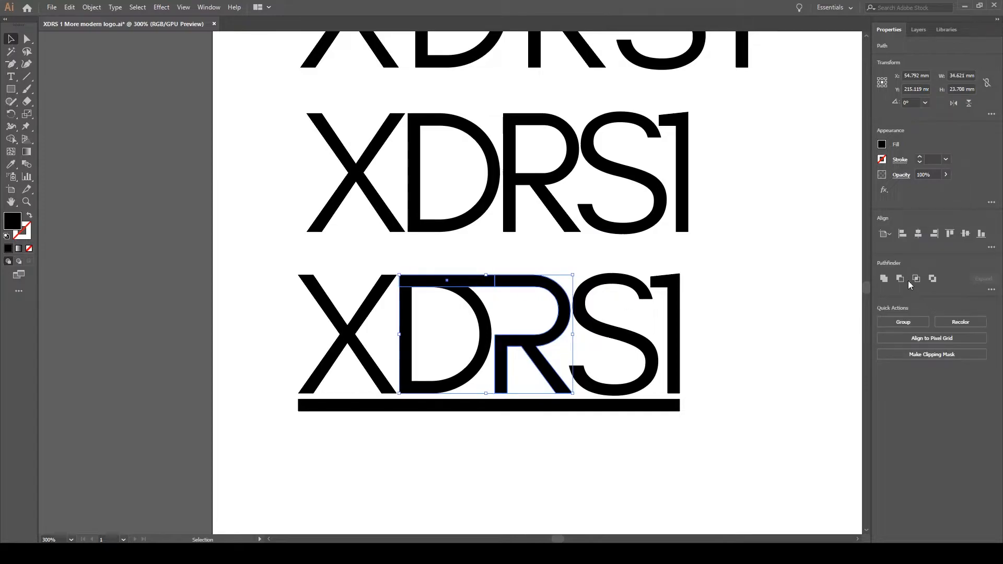
pyautogui.click(884, 279)
pyautogui.click(715, 326)
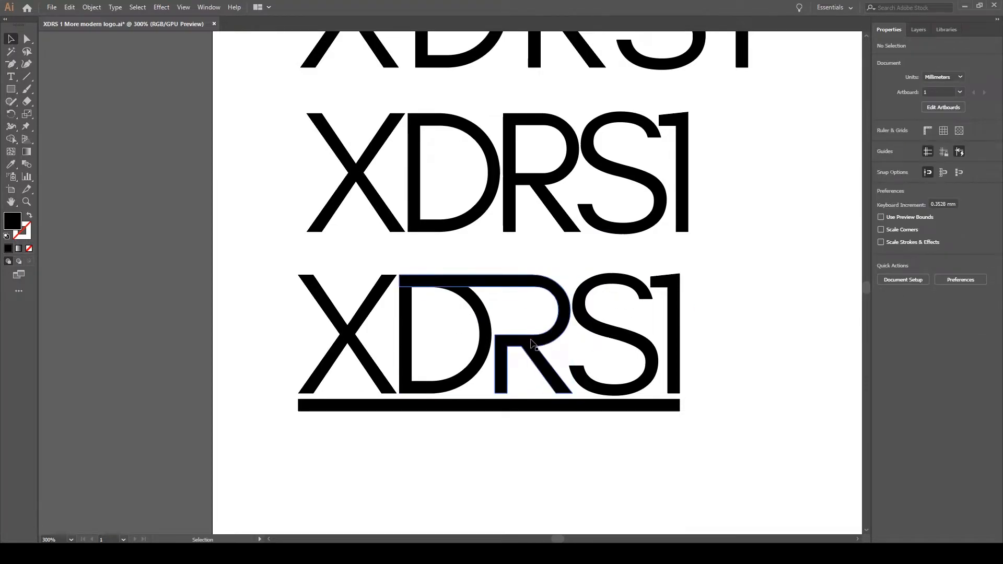
# Round the R's outer corner where its stem meets the lower stroke of the bowl
pyautogui.click(474, 353)
pyautogui.press('a')
pyautogui.click(495, 336)
pyautogui.moveTo(502, 343); pyautogui.dragTo(509, 349)
pyautogui.click(742, 363)
pyautogui.scroll(1, 609, 359)
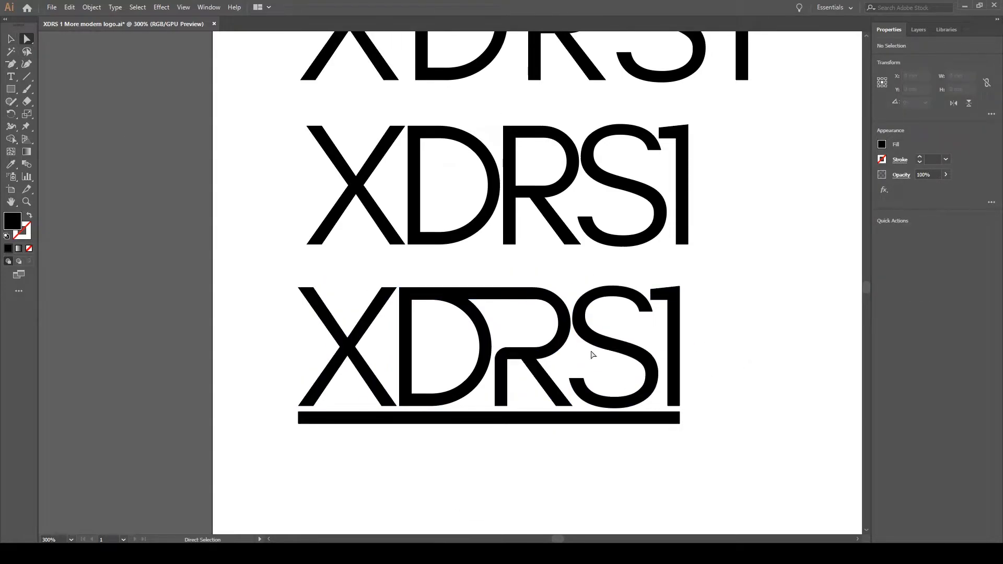
# Round the R's inner corner beside the stem and the outer corner at the foot of its diagonal leg
pyautogui.click(524, 366)
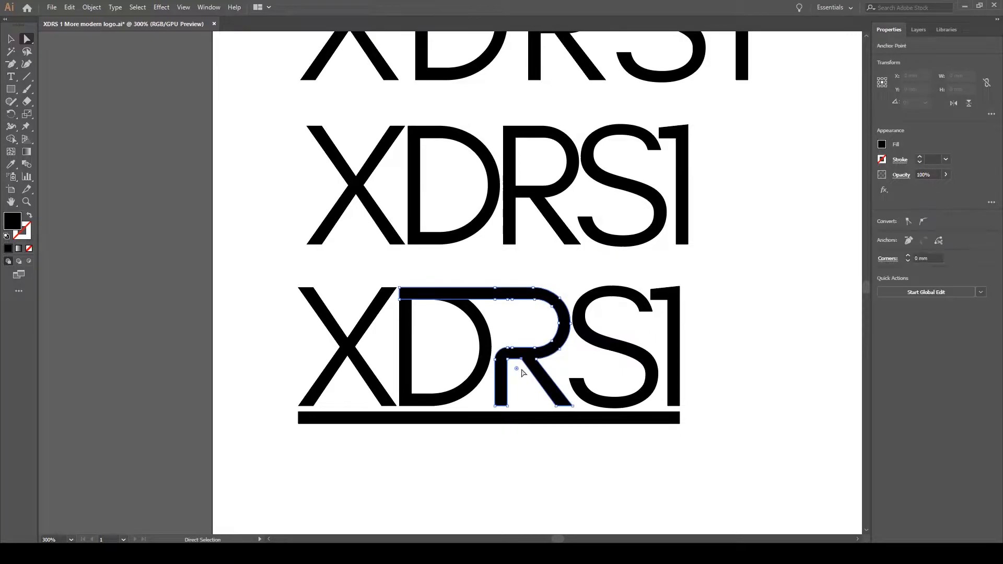
pyautogui.click(526, 448)
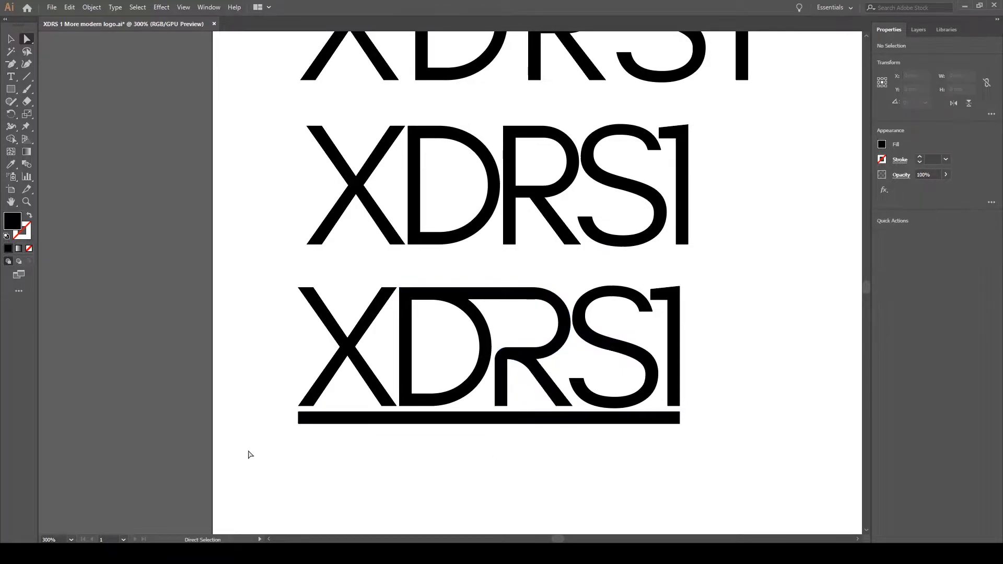
pyautogui.click(569, 404)
pyautogui.click(707, 343)
# Try to round the D's lower-left corner and undo it
pyautogui.click(409, 405)
pyautogui.moveTo(408, 403)
pyautogui.mouseDown()
pyautogui.moveTo(466, 358)
pyautogui.moveTo(414, 410)
pyautogui.mouseUp()
pyautogui.click(758, 394)
pyautogui.hotkey('ctrl', 'z')
pyautogui.click(381, 485)
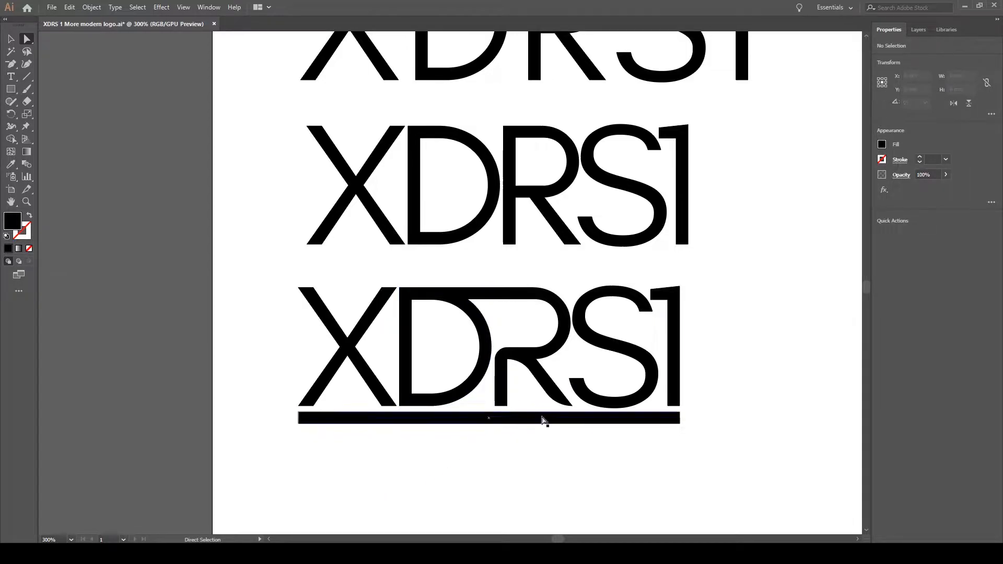
# Try to round the corners at the lower and upper ends of the S
pyautogui.click(585, 385)
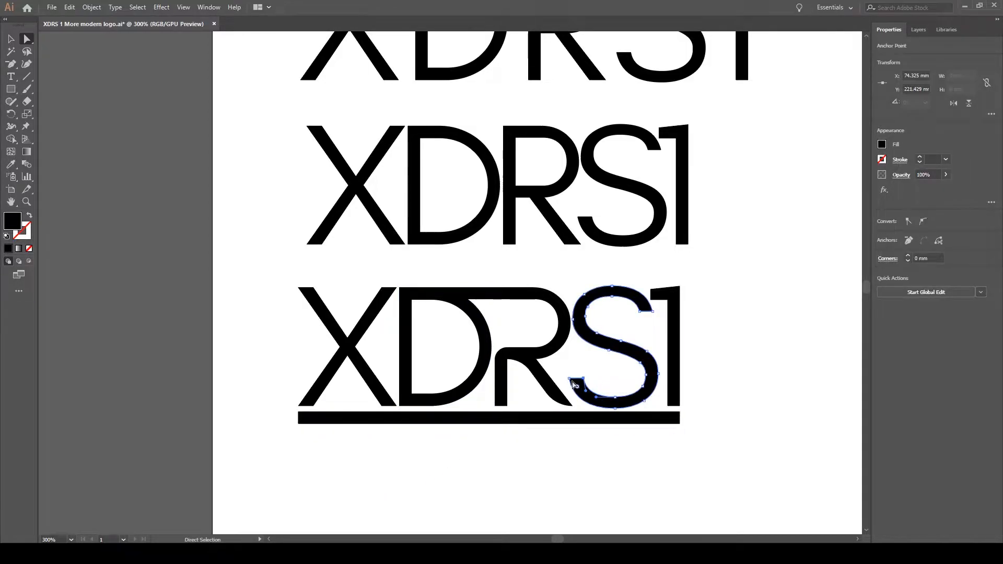
pyautogui.moveTo(577, 388); pyautogui.dragTo(578, 393)
pyautogui.click(728, 381)
pyautogui.click(652, 312)
pyautogui.moveTo(646, 307); pyautogui.dragTo(628, 299)
pyautogui.click(758, 316)
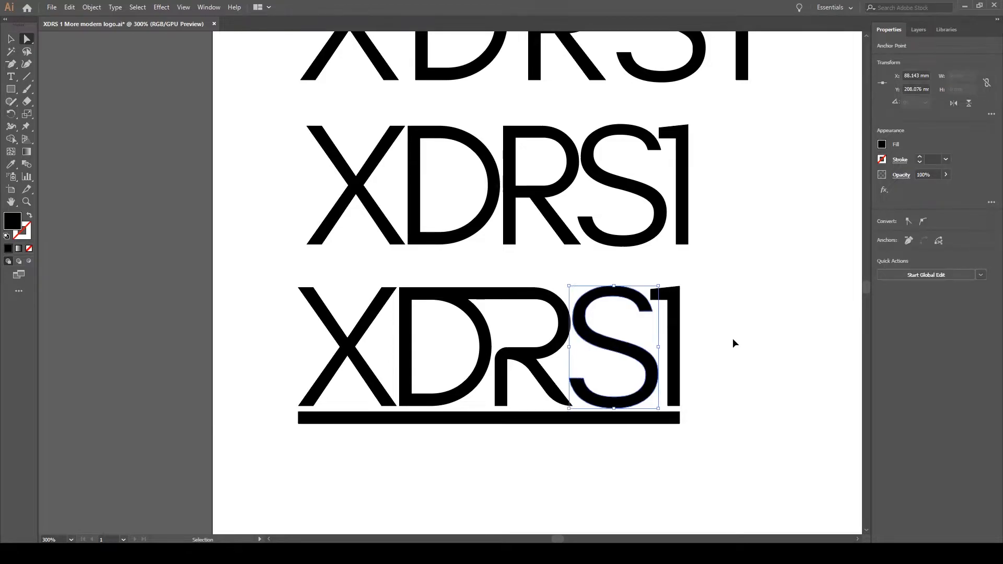
# Round the upper-right corner of the 1
pyautogui.click(680, 288)
pyautogui.click(680, 288)
pyautogui.moveTo(674, 294); pyautogui.dragTo(672, 298)
pyautogui.click(707, 296)
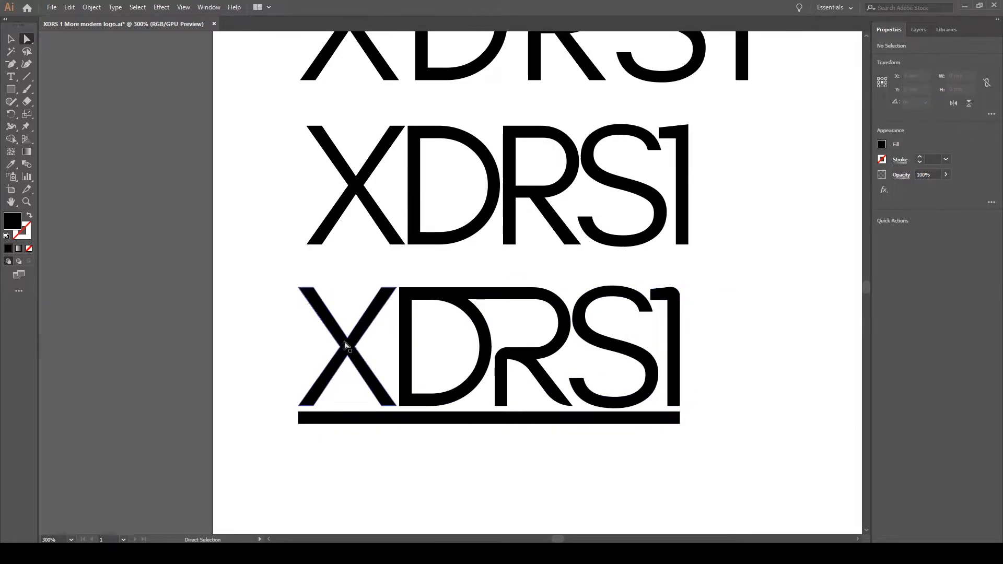
# Try to round the four inner corners where the X's strokes cross and undo it
pyautogui.click(348, 335)
pyautogui.keyDown('shift'); pyautogui.click(347, 356); pyautogui.keyUp('shift')
pyautogui.keyDown('shift'); pyautogui.click(340, 347); pyautogui.keyUp('shift')
pyautogui.keyDown('shift'); pyautogui.click(356, 348); pyautogui.keyUp('shift')
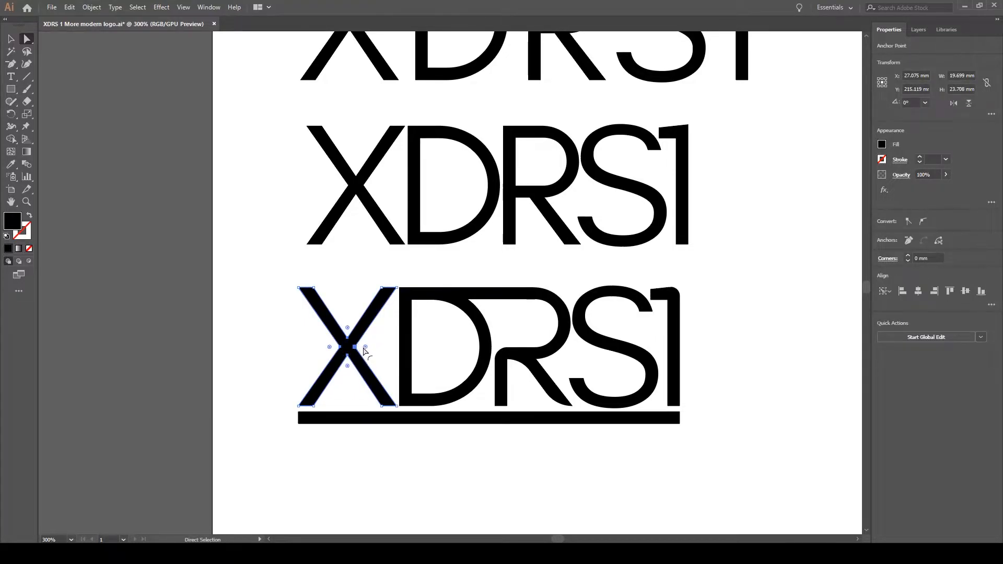
pyautogui.moveTo(366, 350); pyautogui.dragTo(381, 352)
pyautogui.click(365, 444)
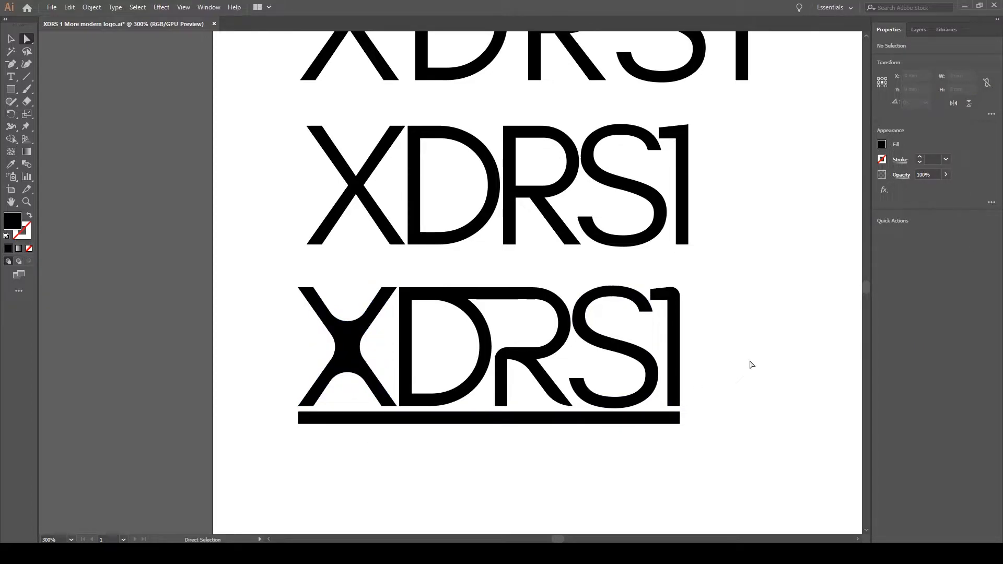
pyautogui.hotkey('ctrl', 'a')
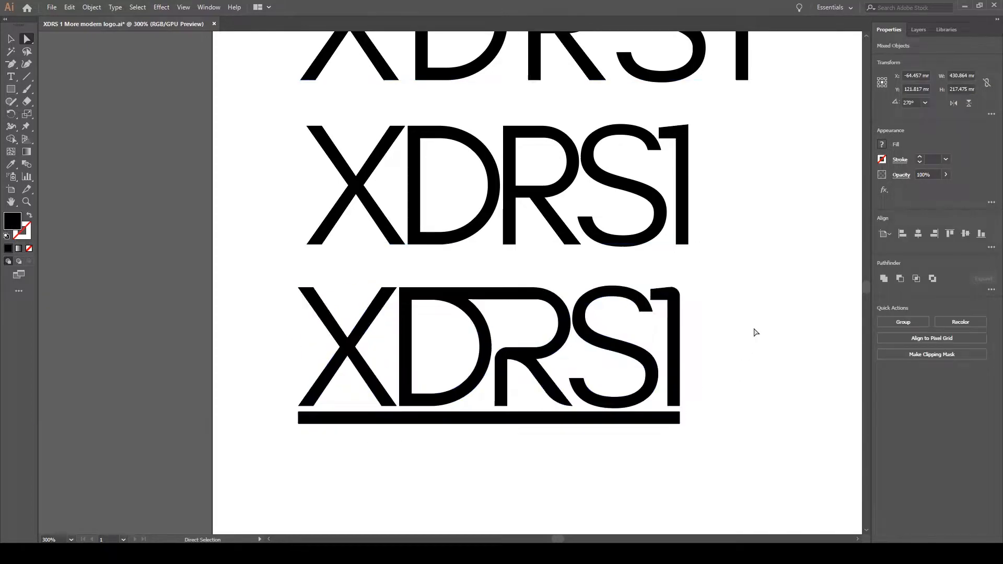
# Duplicate the underlined XDRS1 wordmark with rounded corners directly below the original
pyautogui.scroll(2, 756, 333)
pyautogui.scroll(-3, 735, 269)
pyautogui.moveTo(704, 237); pyautogui.dragTo(277, 417)
pyautogui.scroll(-1, 278, 417)
pyautogui.moveTo(479, 258); pyautogui.dragTo(490, 352)
pyautogui.hotkey('ctrl', 'z')
pyautogui.press('v')
pyautogui.click(595, 410)
pyautogui.moveTo(717, 209); pyautogui.dragTo(483, 436)
pyautogui.click(761, 316)
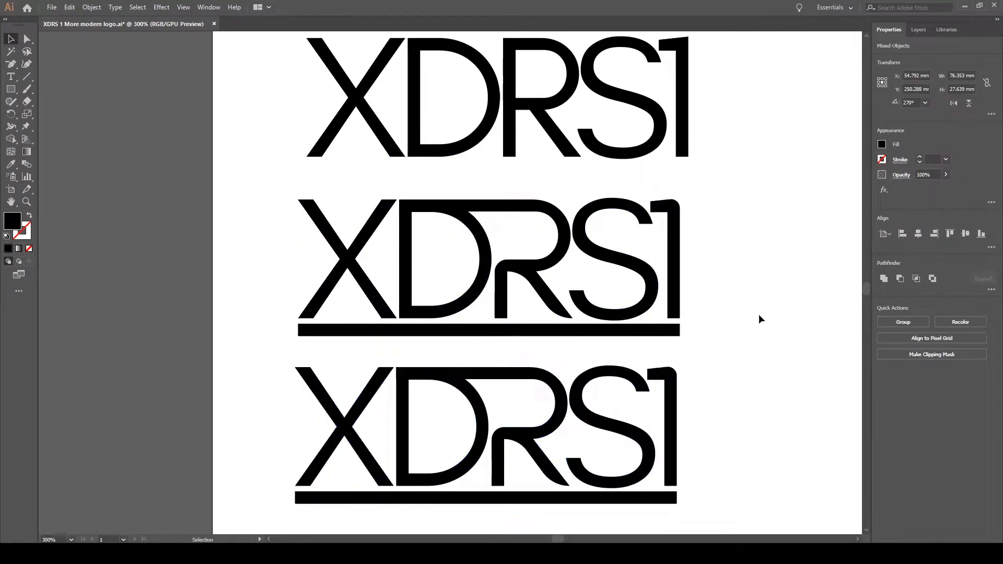
# Compare the two underlined logo versions with the earlier wordmarks on the artboard
pyautogui.scroll(-3, 761, 316)
pyautogui.scroll(1, 671, 279)
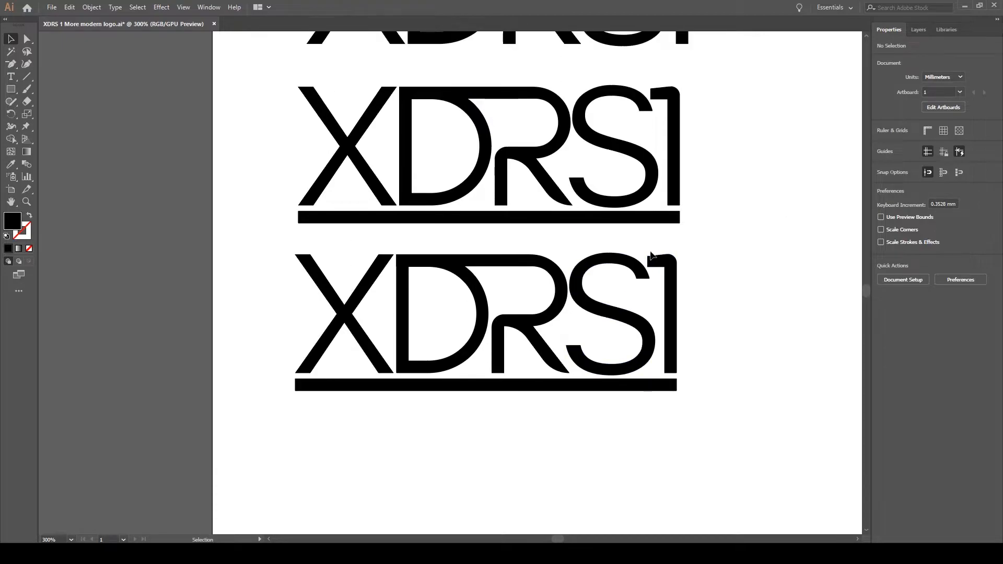
pyautogui.scroll(3, 664, 303)
pyautogui.scroll(1, 665, 304)
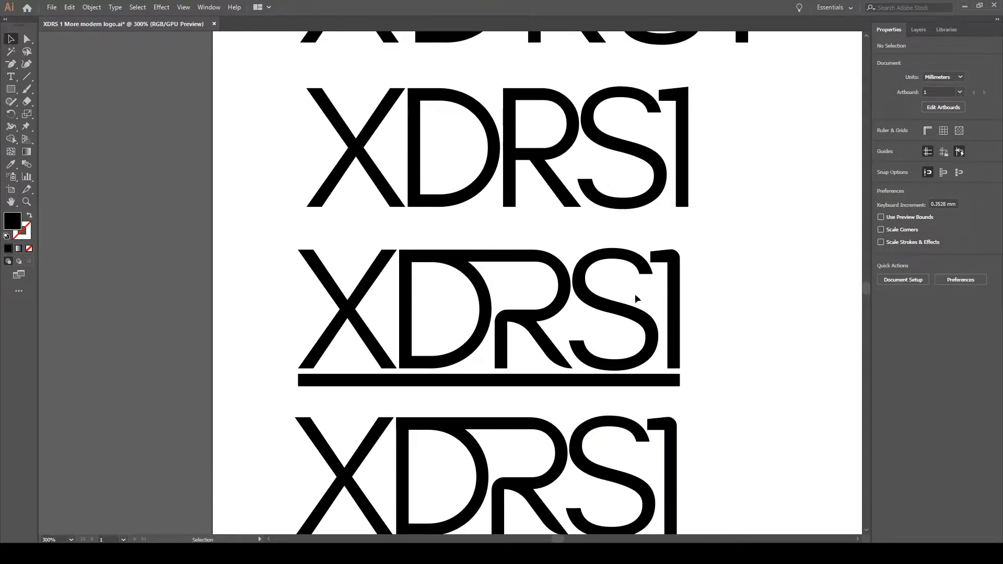
pyautogui.scroll(-2, 645, 298)
pyautogui.hotkey('ctrl', '-')
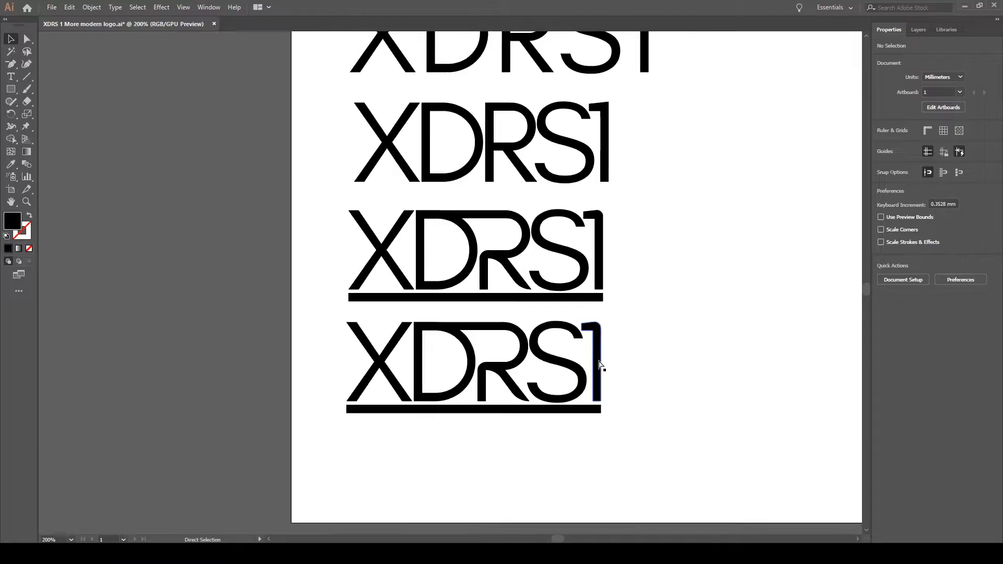
pyautogui.hotkey('ctrl', '-')
pyautogui.scroll(2, 758, 407)
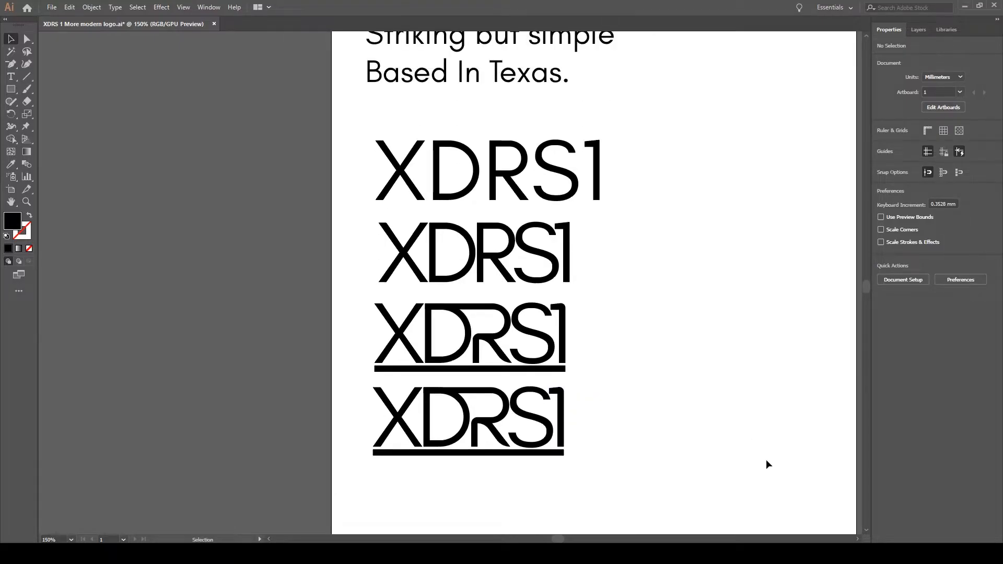
pyautogui.click(858, 538)
pyautogui.scroll(4, 512, 305)
pyautogui.scroll(-3, 460, 277)
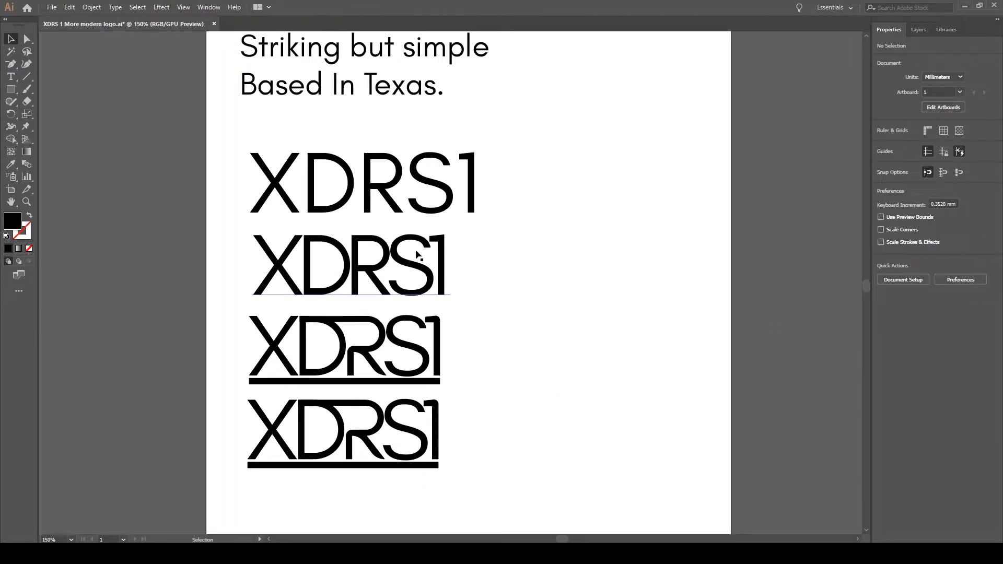
# Duplicate the tightly kerned, still editable XDRS1 text beside itself on the same row
pyautogui.moveTo(439, 260); pyautogui.dragTo(657, 263)
pyautogui.hotkey('ctrl', 'shift', 'a')
pyautogui.click(608, 266)
# Review the client brief and examine the rounded corners on the R and the 1 in the underlined versions
pyautogui.scroll(5, 596, 269)
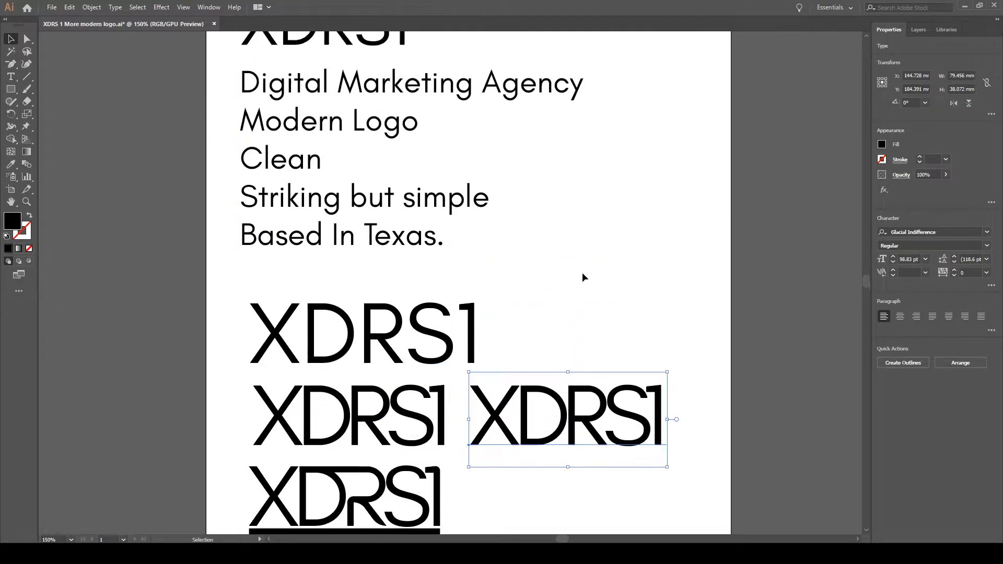
pyautogui.scroll(-3, 585, 275)
pyautogui.scroll(1, 544, 291)
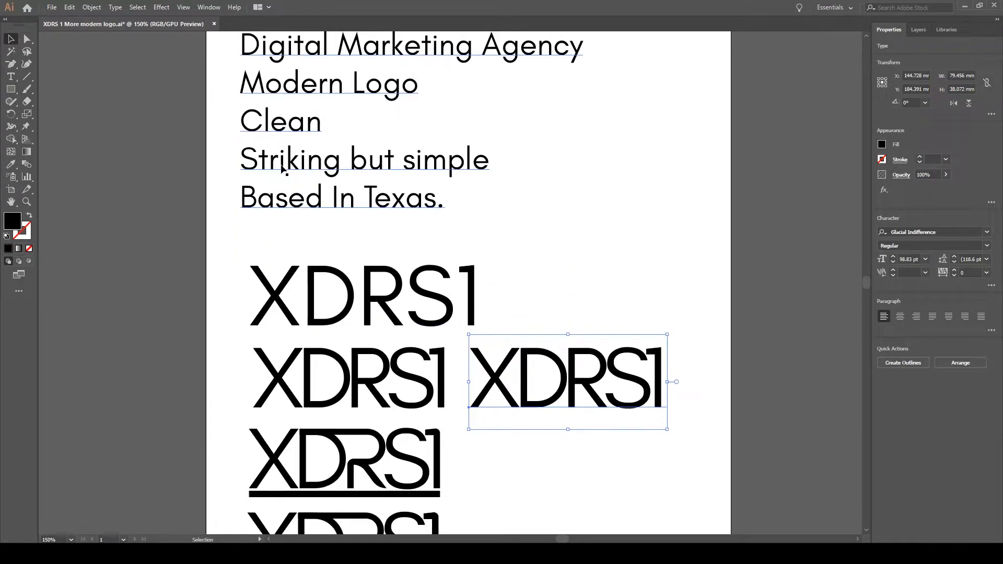
pyautogui.scroll(-2, 365, 383)
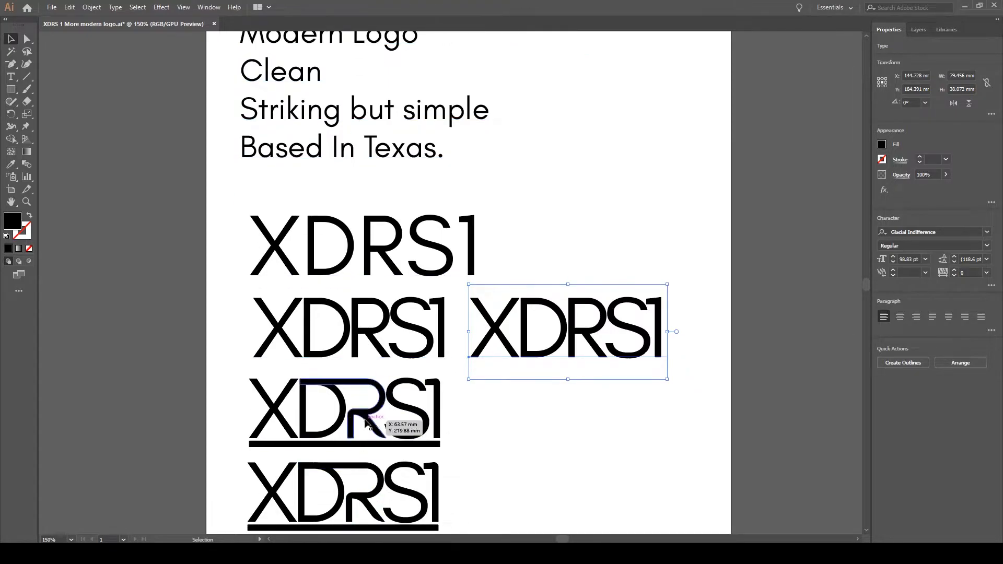
pyautogui.click(360, 417)
pyautogui.click(523, 419)
pyautogui.scroll(-2, 291, 403)
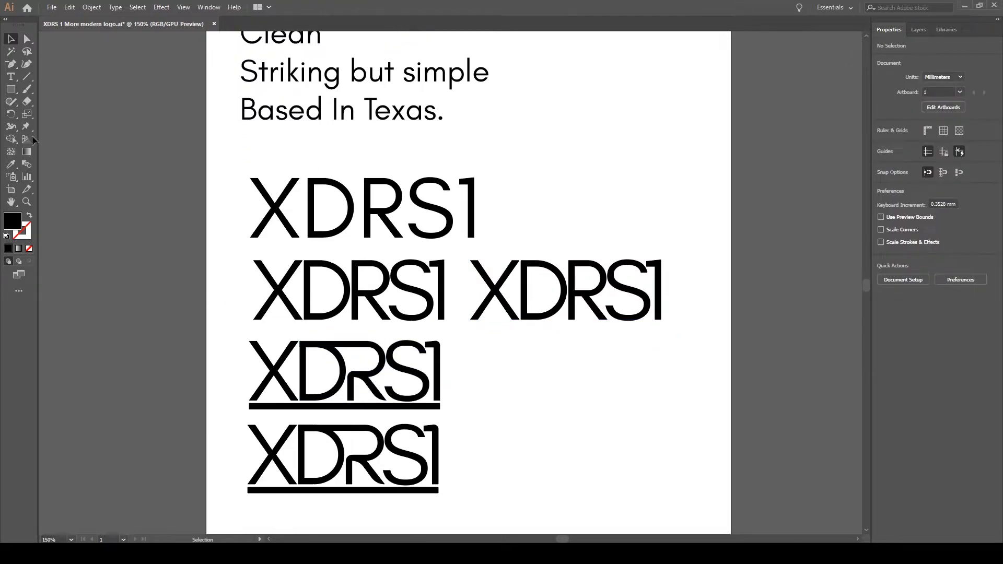
pyautogui.click(27, 38)
pyautogui.click(369, 393)
pyautogui.click(365, 385)
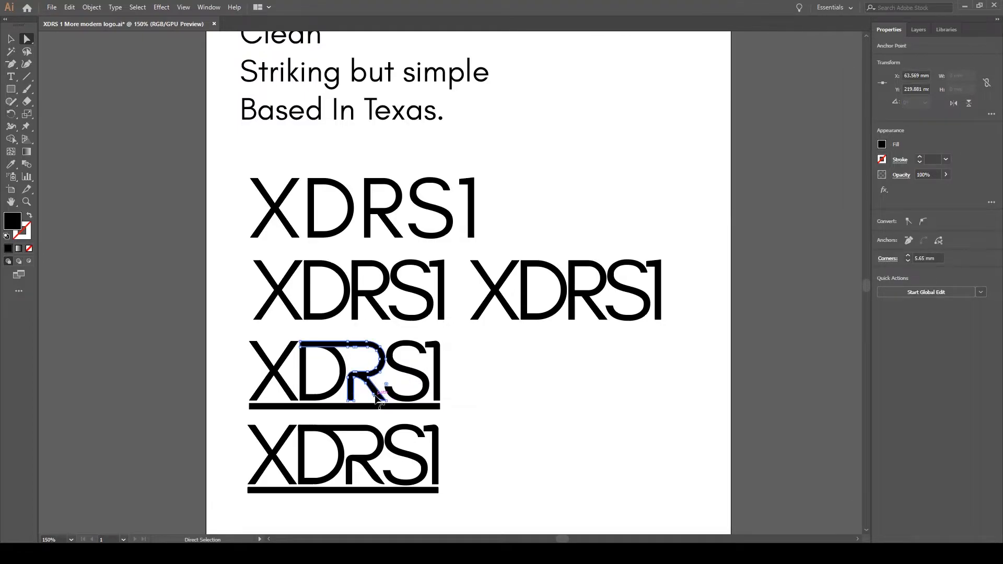
pyautogui.click(376, 402)
pyautogui.click(529, 425)
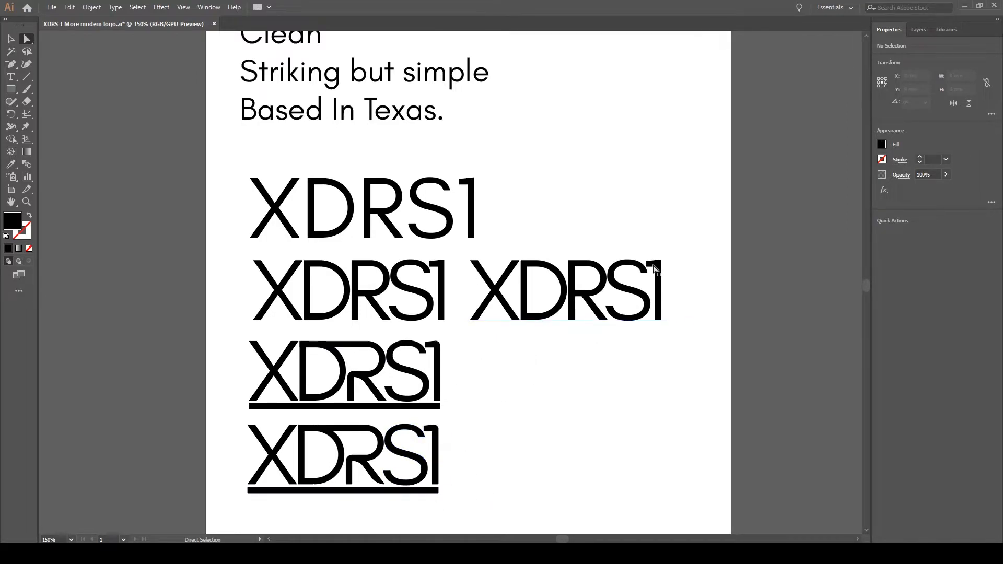
pyautogui.click(428, 433)
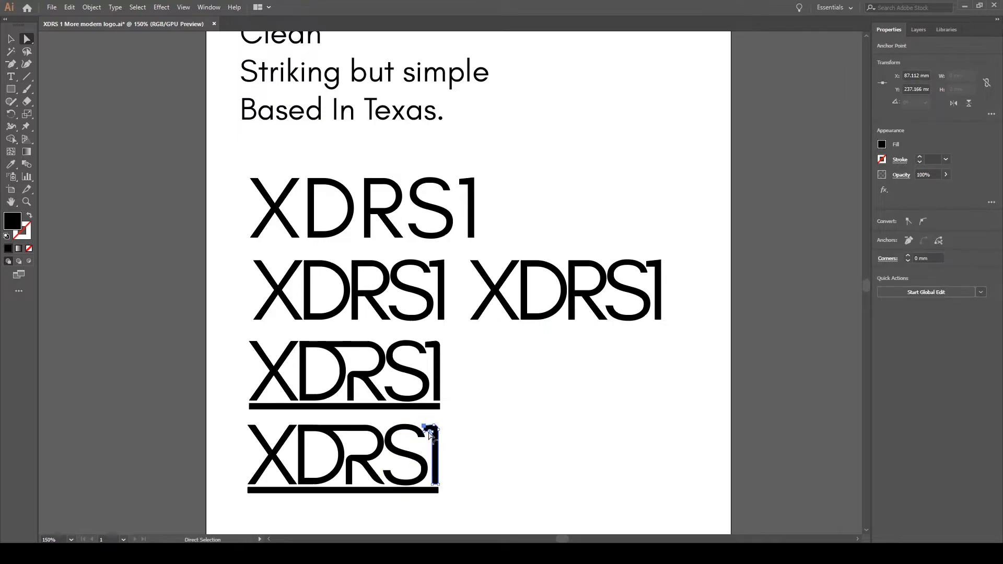
pyautogui.click(499, 437)
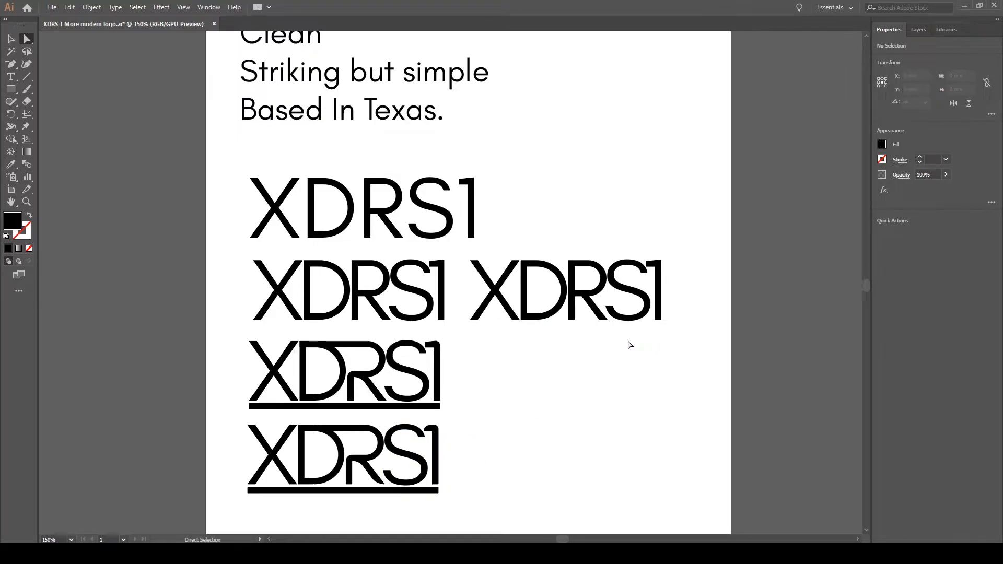
pyautogui.scroll(-1, 701, 284)
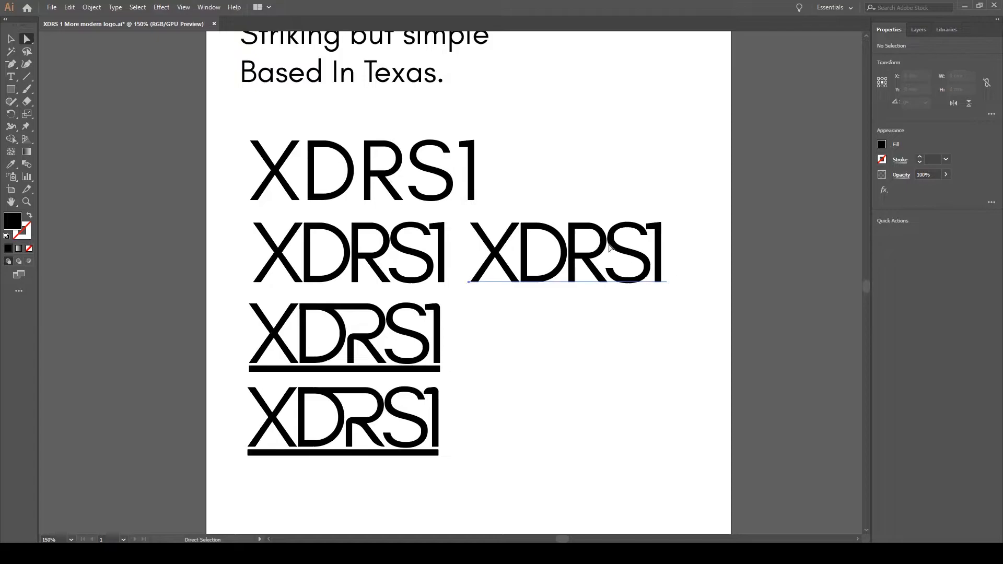
# Move the copied XDRS1 text further right into the empty area of the artboard
pyautogui.click(656, 285)
pyautogui.scroll(1, 654, 285)
pyautogui.hotkey('ctrl', '+')
pyautogui.hotkey('ctrl', '+')
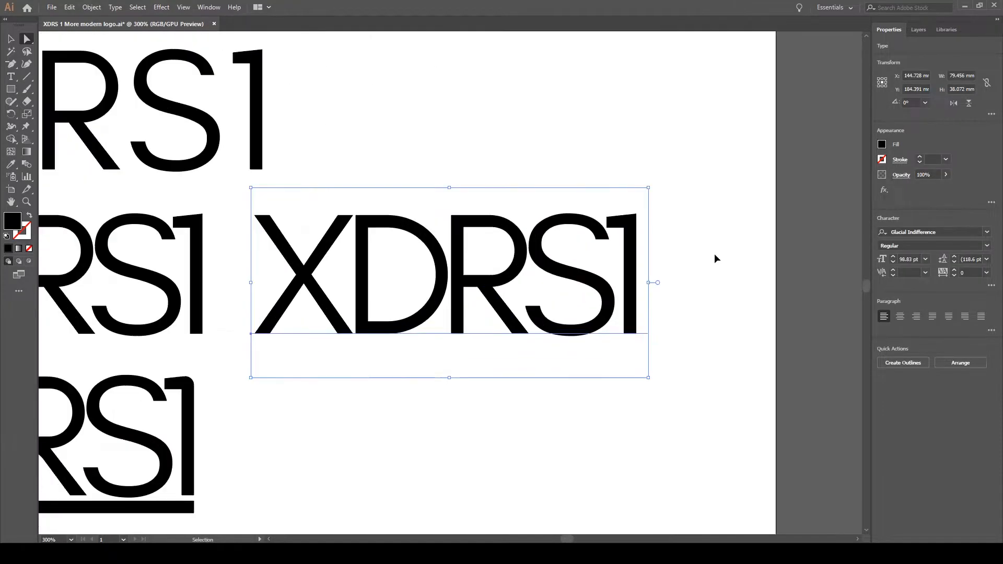
pyautogui.press('v')
pyautogui.moveTo(470, 246); pyautogui.dragTo(550, 241)
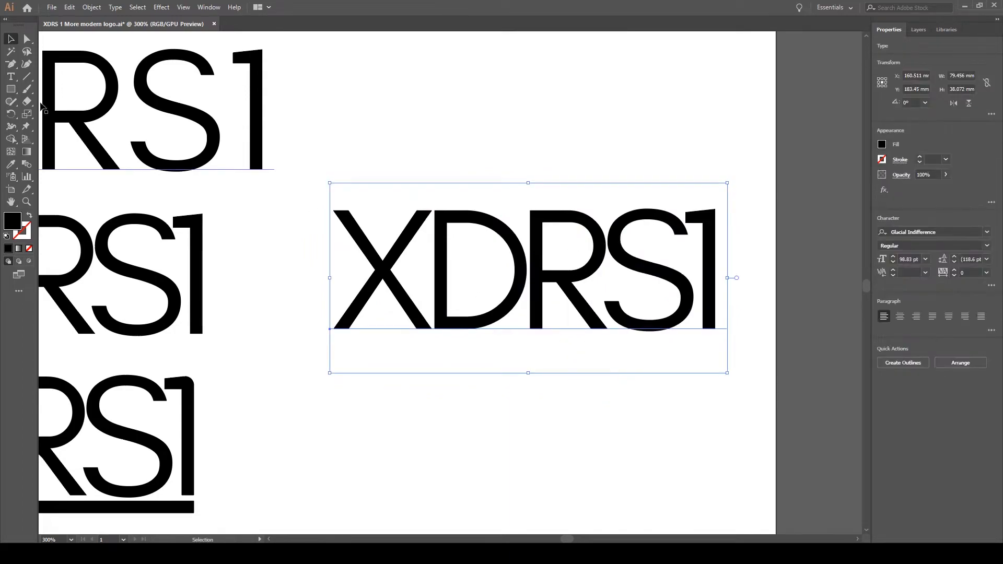
# Convert the copied XDRS1 text to outlines and ungroup its letters
pyautogui.hotkey('ctrl', 'shift', 'o')
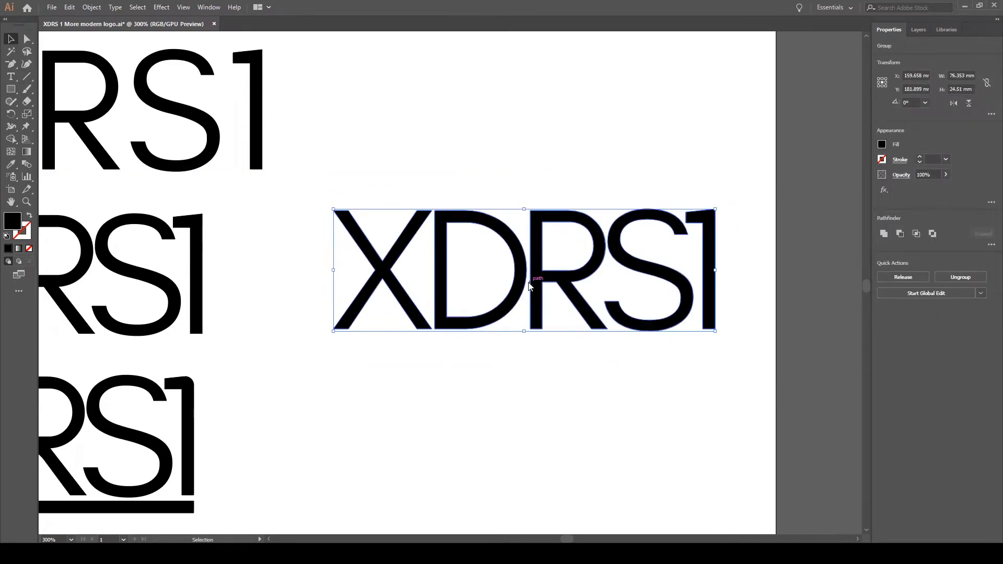
pyautogui.hotkey('ctrl', 'shift', 'g')
pyautogui.click(635, 345)
# Stack the letters RS1 directly beneath XD, with the R lined up under the X
pyautogui.moveTo(547, 193); pyautogui.dragTo(707, 392)
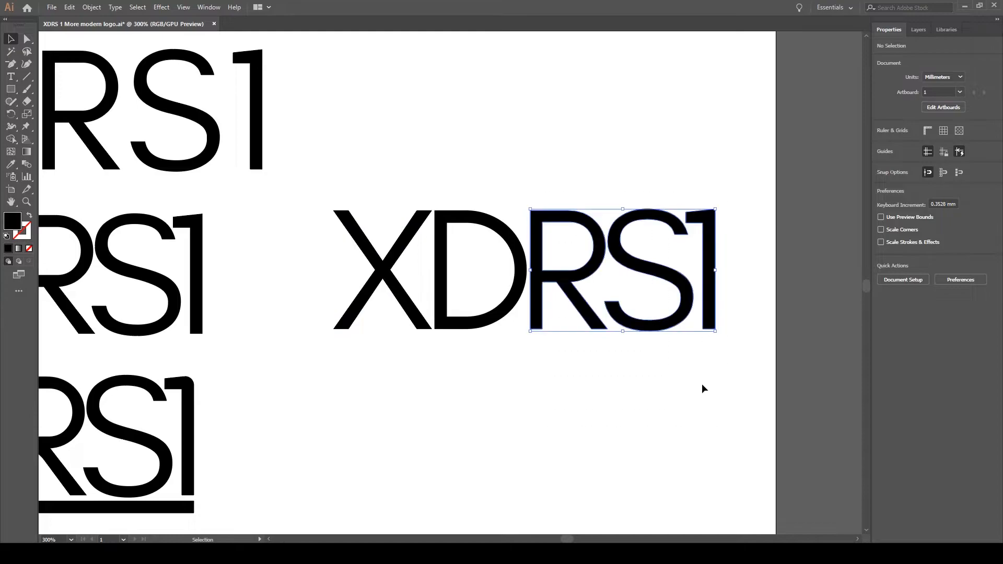
pyautogui.moveTo(687, 293); pyautogui.dragTo(491, 415)
pyautogui.click(659, 296)
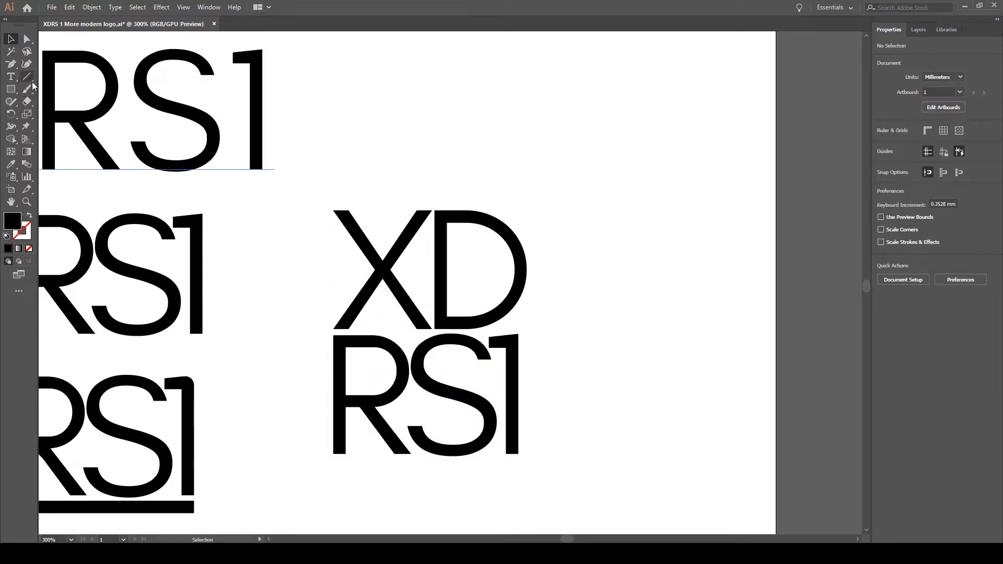
# Show the rulers and place guides along the left, top and right edges of the stacked XD
pyautogui.hotkey('ctrl', 'r')
pyautogui.moveTo(46, 183); pyautogui.dragTo(334, 340)
pyautogui.moveTo(296, 37); pyautogui.dragTo(334, 212)
pyautogui.moveTo(44, 139); pyautogui.dragTo(526, 268)
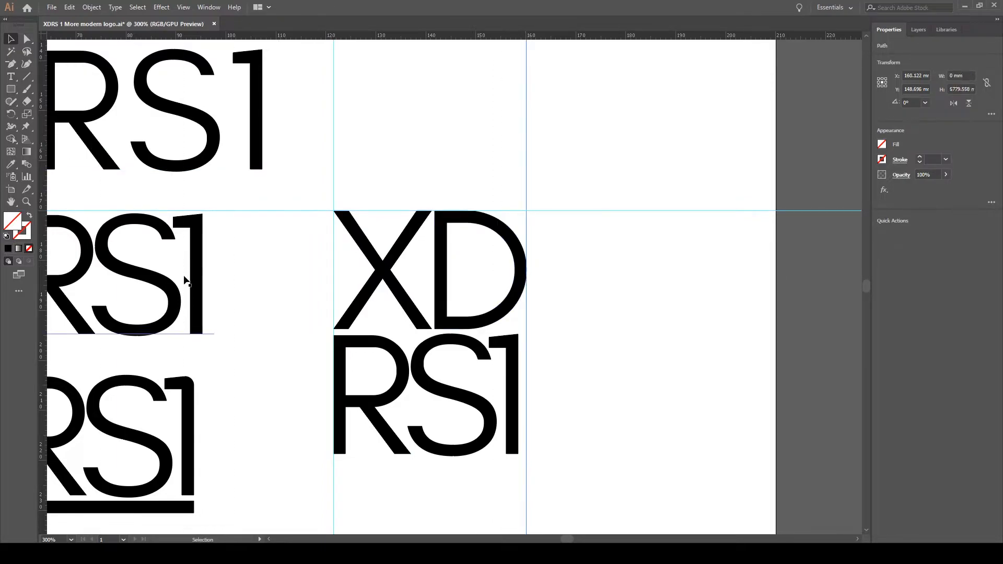
# Try a horizontal guide along the baseline of RS1 and delete it
pyautogui.moveTo(402, 49); pyautogui.dragTo(406, 454)
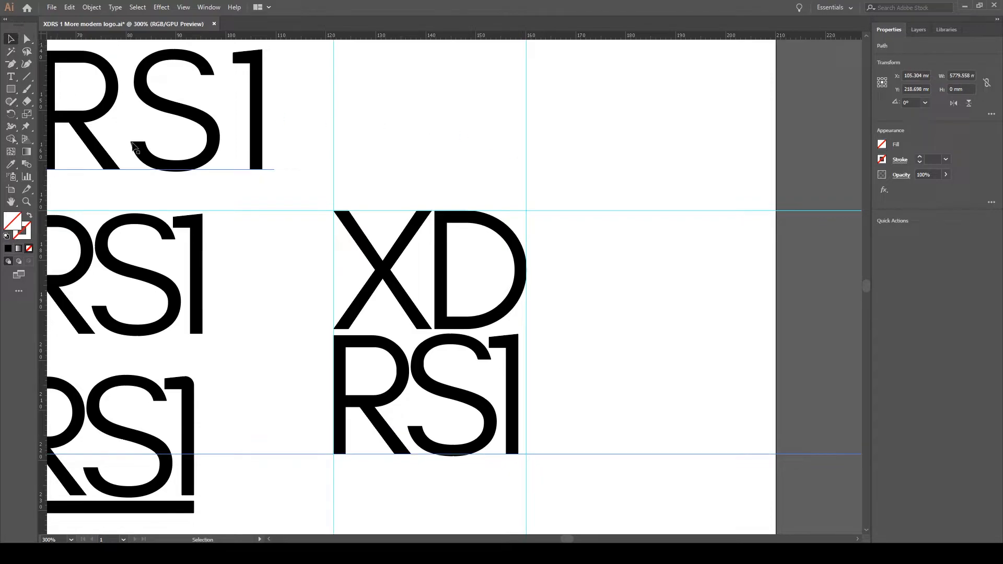
pyautogui.scroll(-1, 666, 432)
pyautogui.press('Delete')
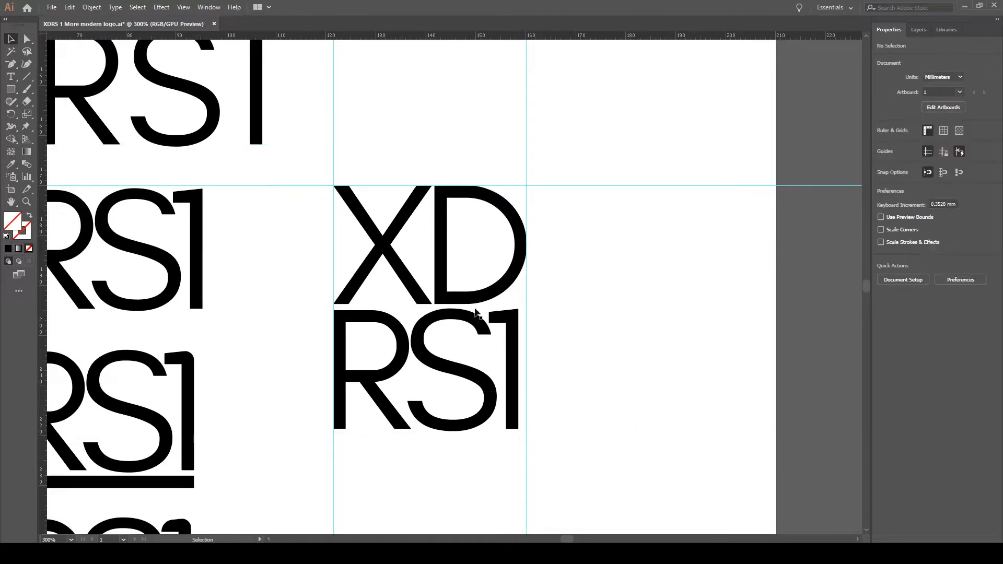
# Nudge the 1 right until its stem lines up with the guide at the D's outer edge
pyautogui.click(460, 320)
pyautogui.click(534, 332)
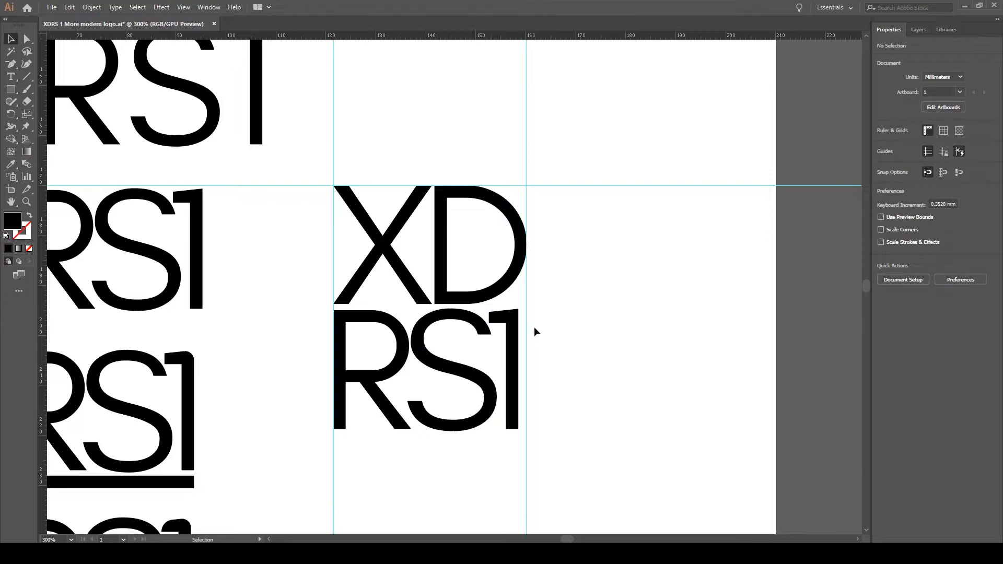
pyautogui.click(517, 339)
pyautogui.press('Right')
pyautogui.press('Right')
pyautogui.press('Right')
pyautogui.press('Right')
pyautogui.press('Right')
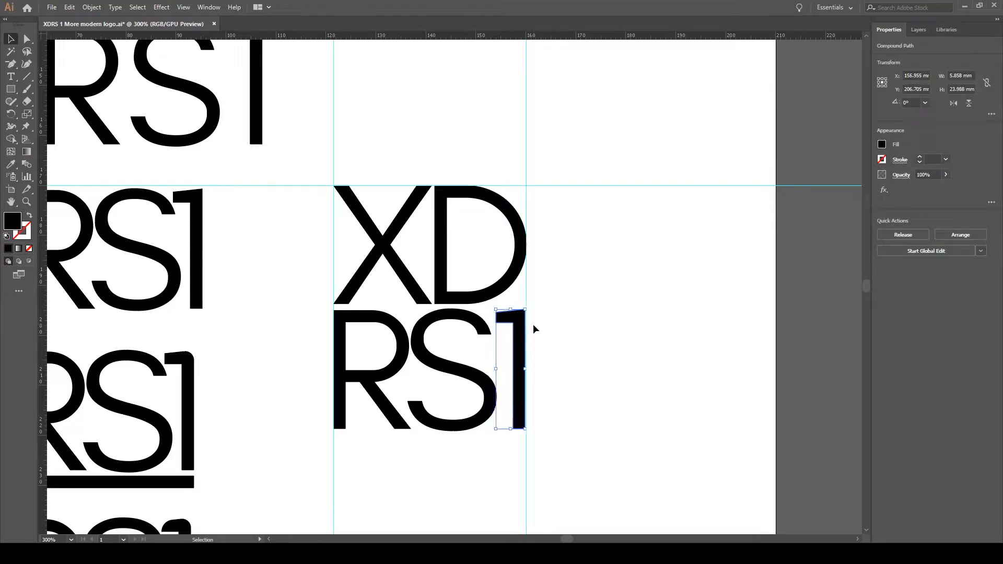
pyautogui.press('Left')
pyautogui.moveTo(520, 341); pyautogui.dragTo(519, 342)
pyautogui.click(626, 314)
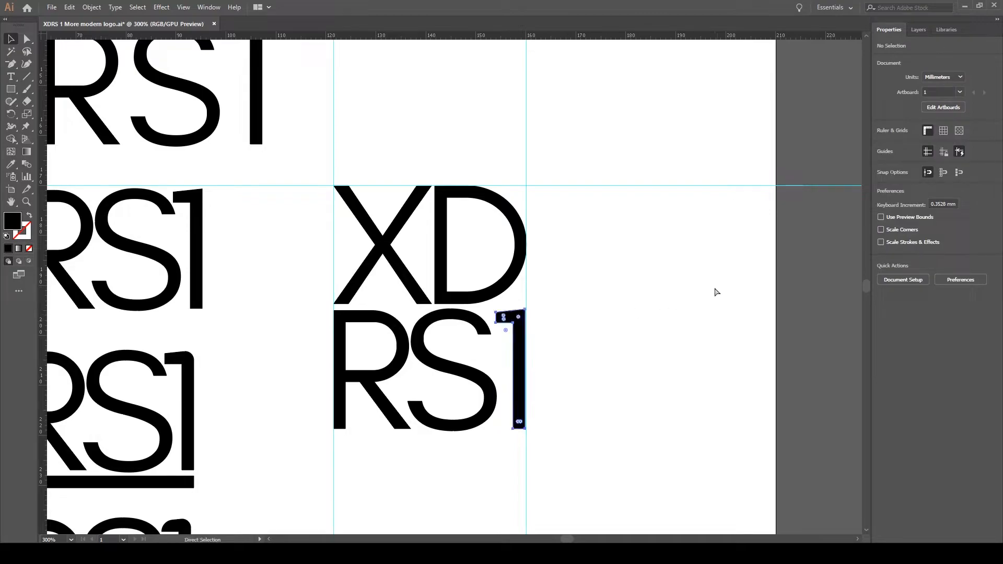
# Nudge the S right to even out the spacing between the R and the 1
pyautogui.click(467, 343)
pyautogui.press('Right')
pyautogui.press('Right')
pyautogui.click(612, 328)
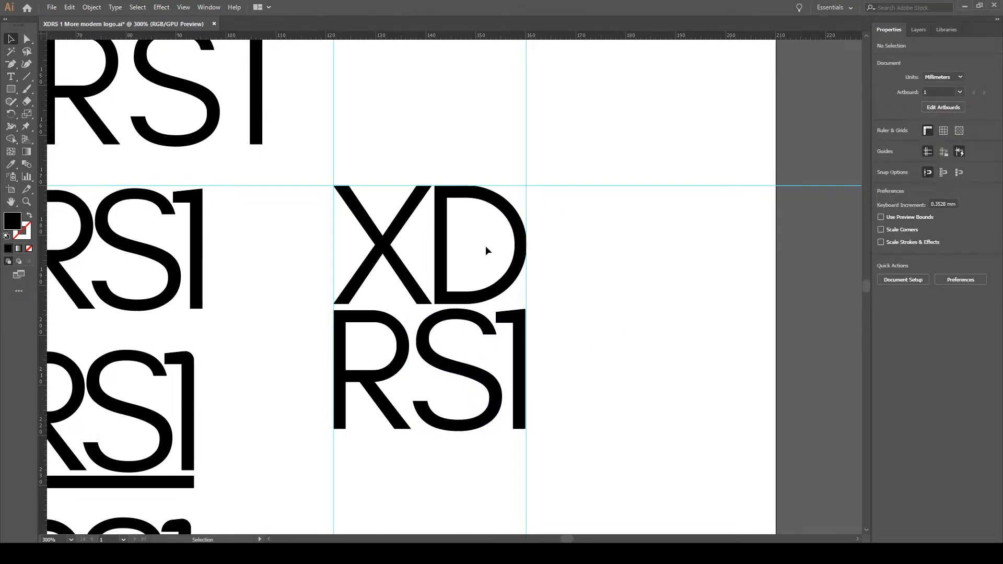
# Draw a white rectangle about 1.8 mm wide and 10 mm tall over the junction of the R's stem and crossbar
pyautogui.scroll(1, 560, 331)
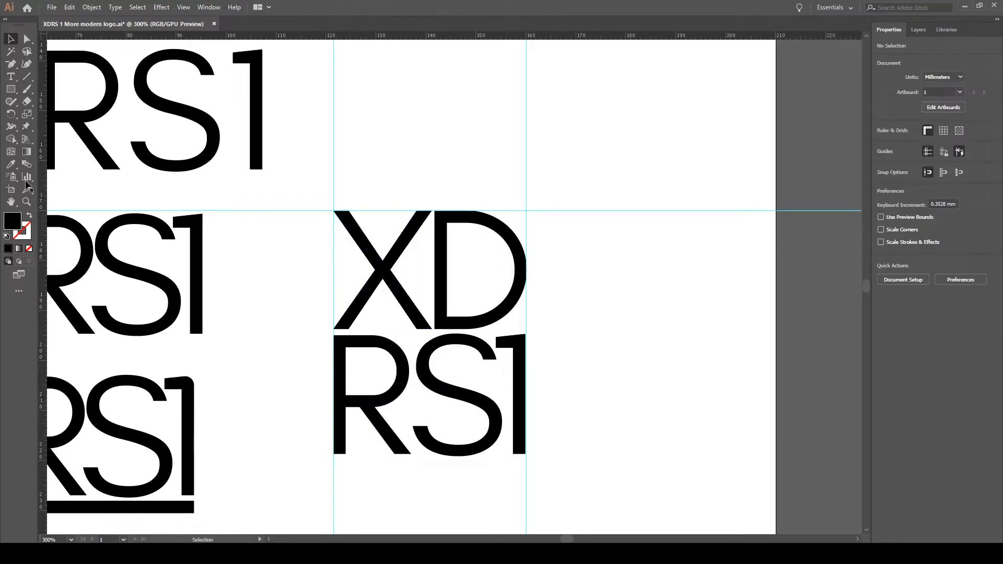
pyautogui.click(14, 90)
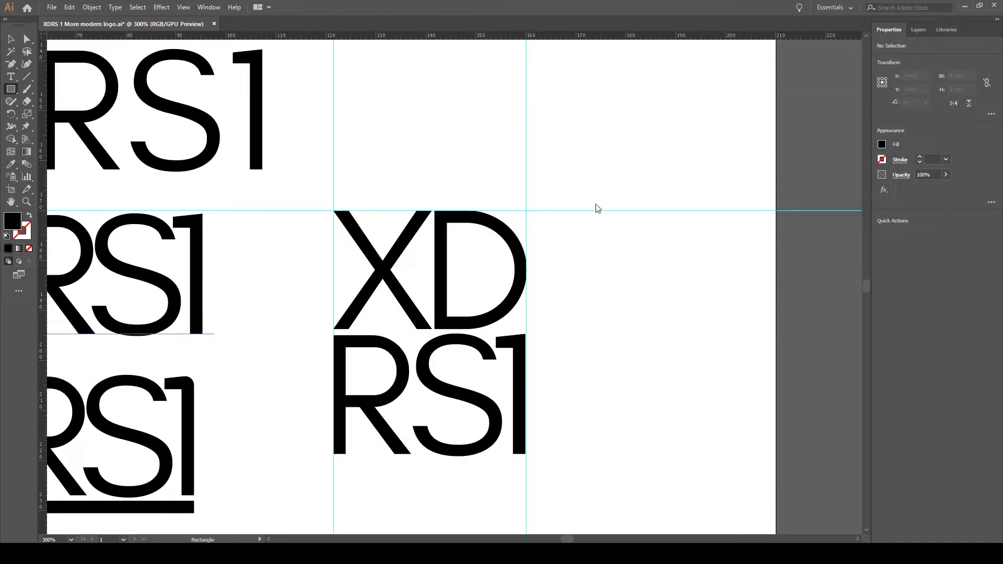
pyautogui.moveTo(347, 395); pyautogui.dragTo(355, 444)
pyautogui.press('v')
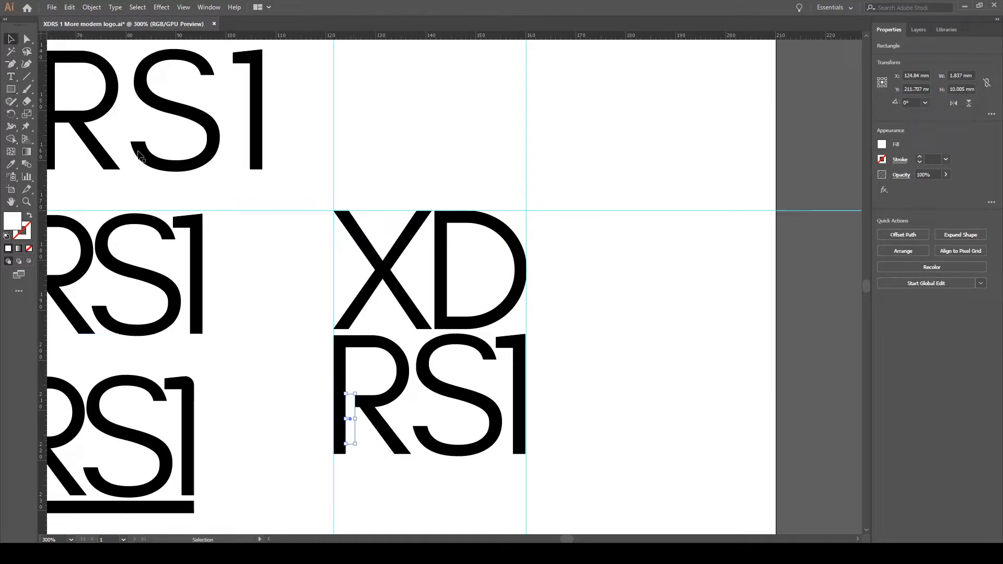
# Subtract the rectangle from the R with Minus Front to cut a gap between the stem and the crossbar
pyautogui.click(321, 374)
pyautogui.click(351, 427)
pyautogui.keyDown('shift'); pyautogui.click(345, 400); pyautogui.keyUp('shift')
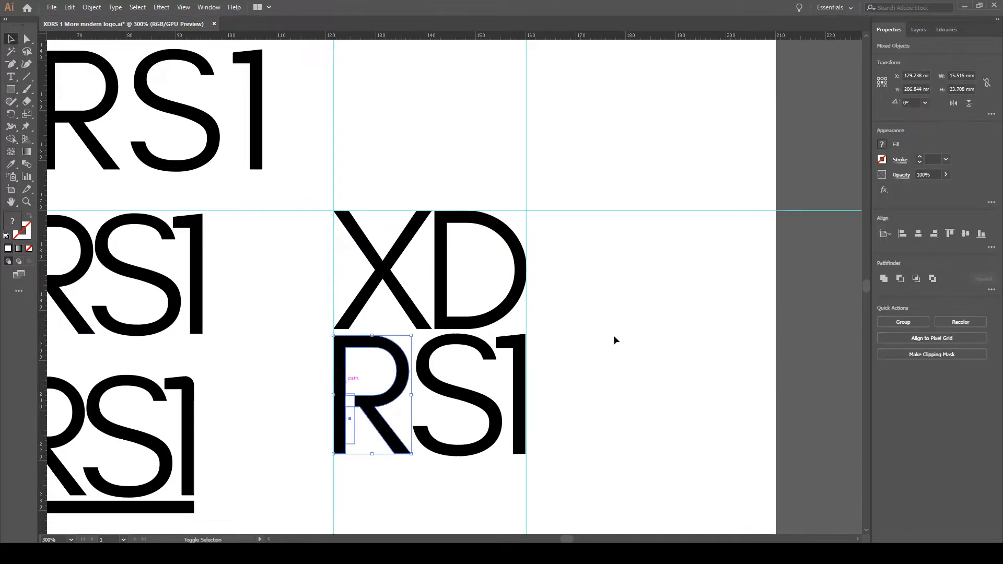
pyautogui.click(900, 281)
pyautogui.click(650, 351)
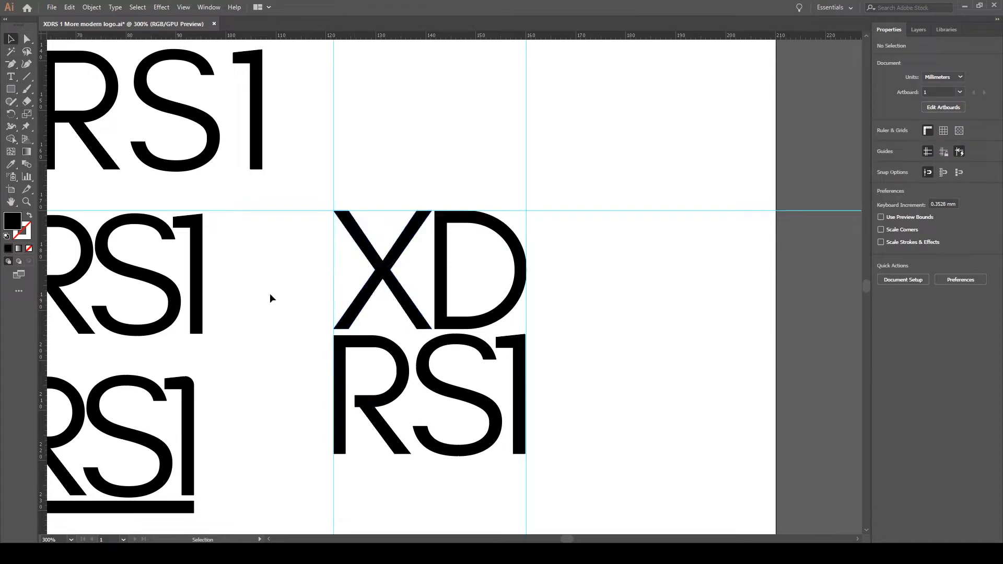
# Undo the R's cut and move the white rectangle slightly right to widen the gap between stem and crossbar
pyautogui.hotkey('ctrl', 'z')
pyautogui.click(359, 425)
pyautogui.click(351, 425)
pyautogui.moveTo(356, 421); pyautogui.dragTo(362, 420)
pyautogui.click(583, 406)
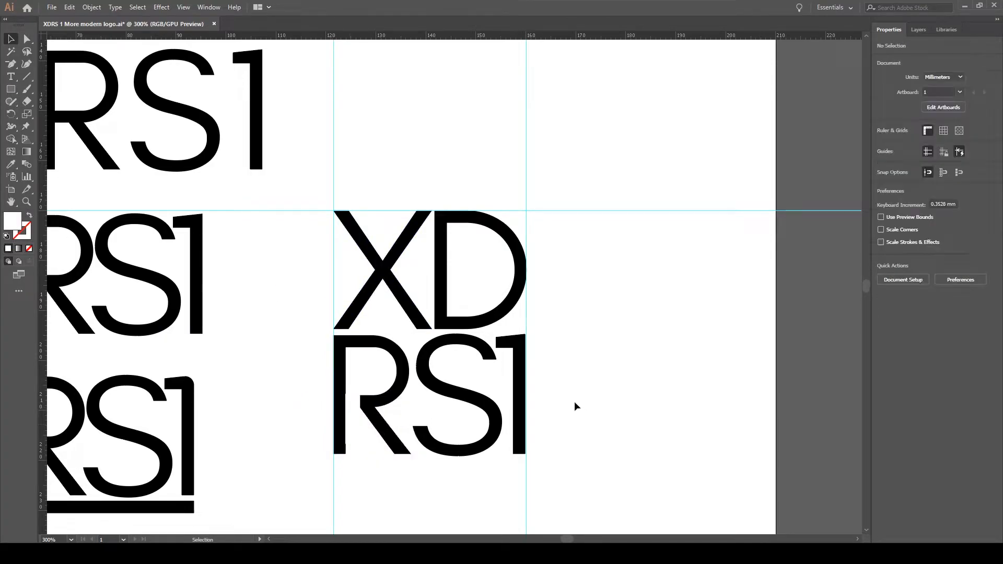
# Subtract the shifted rectangle from the R with Minus Front
pyautogui.click(358, 422)
pyautogui.keyDown('shift'); pyautogui.click(339, 418); pyautogui.keyUp('shift')
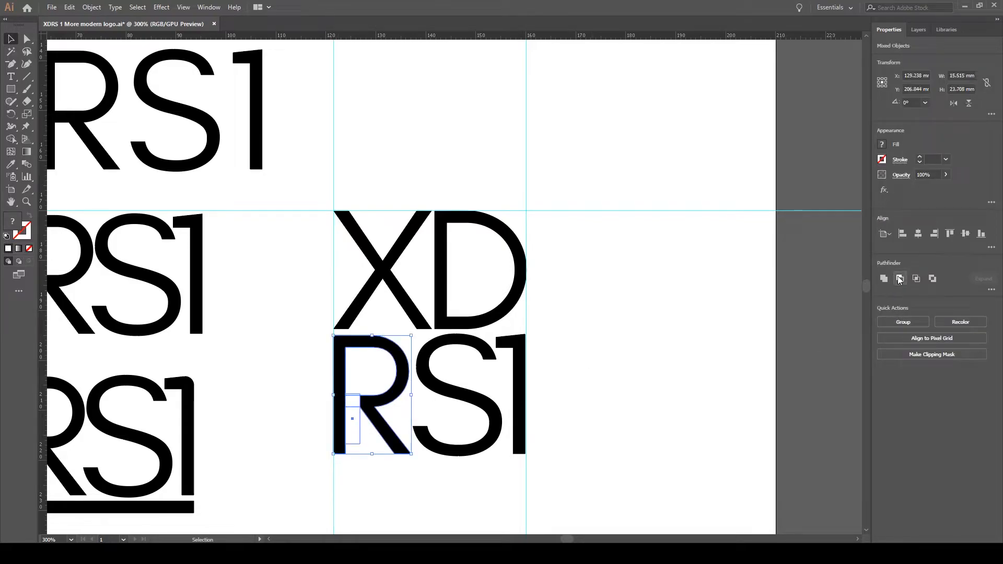
pyautogui.click(900, 280)
pyautogui.click(710, 361)
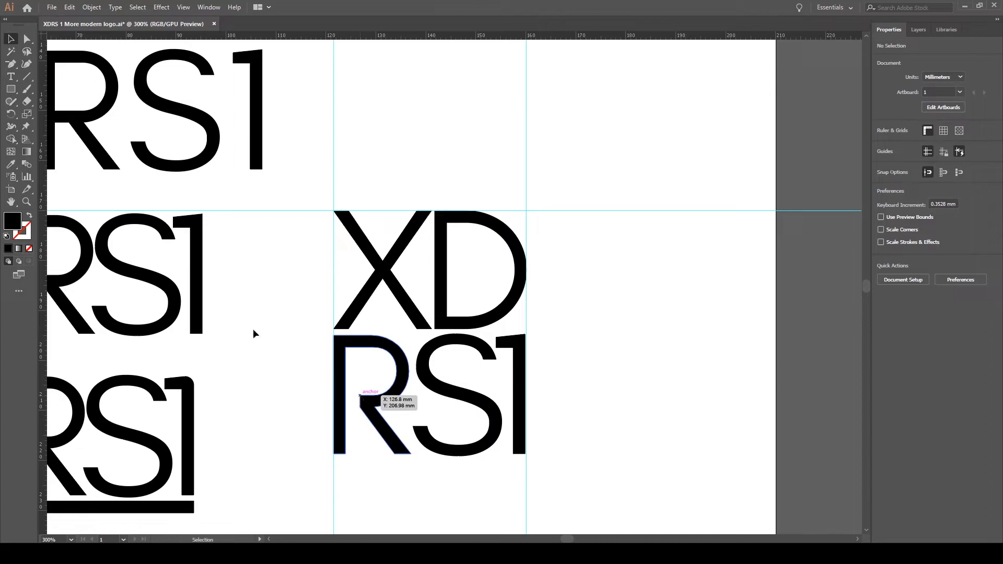
# Round the upper corner of the R's cut crossbar end with the live corner
pyautogui.click(342, 394)
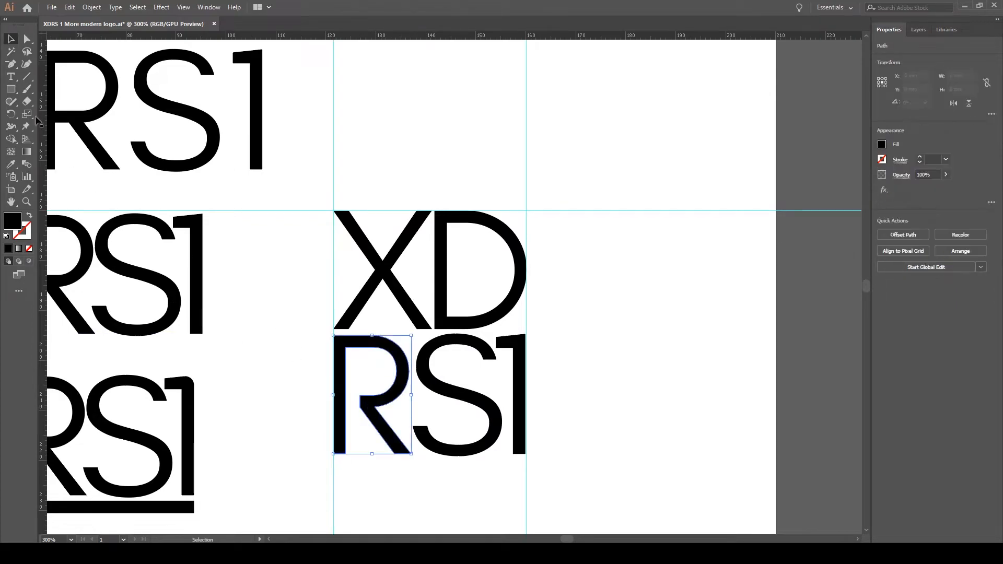
pyautogui.click(26, 39)
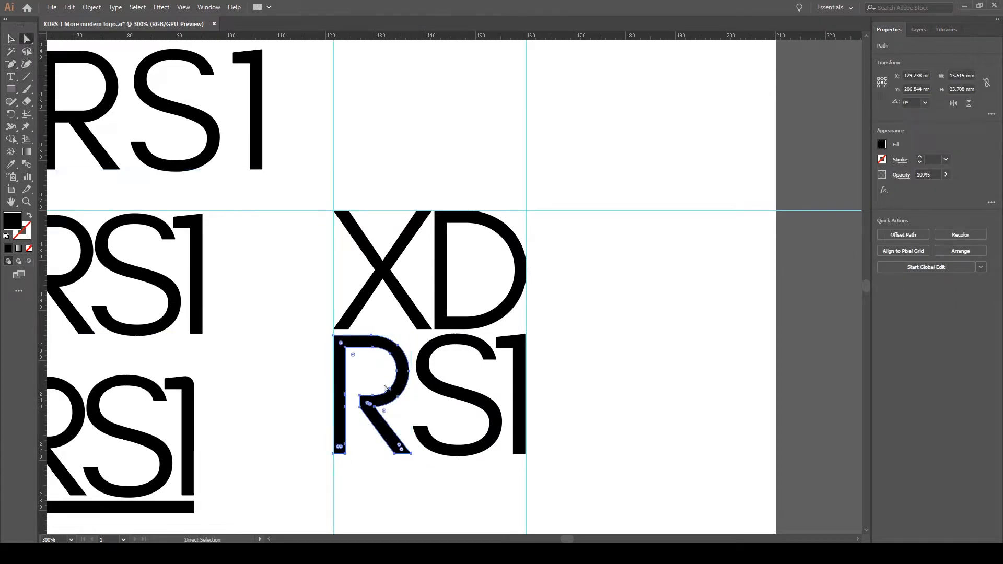
pyautogui.click(360, 395)
pyautogui.moveTo(366, 403); pyautogui.dragTo(393, 436)
pyautogui.click(657, 269)
pyautogui.scroll(-2, 410, 340)
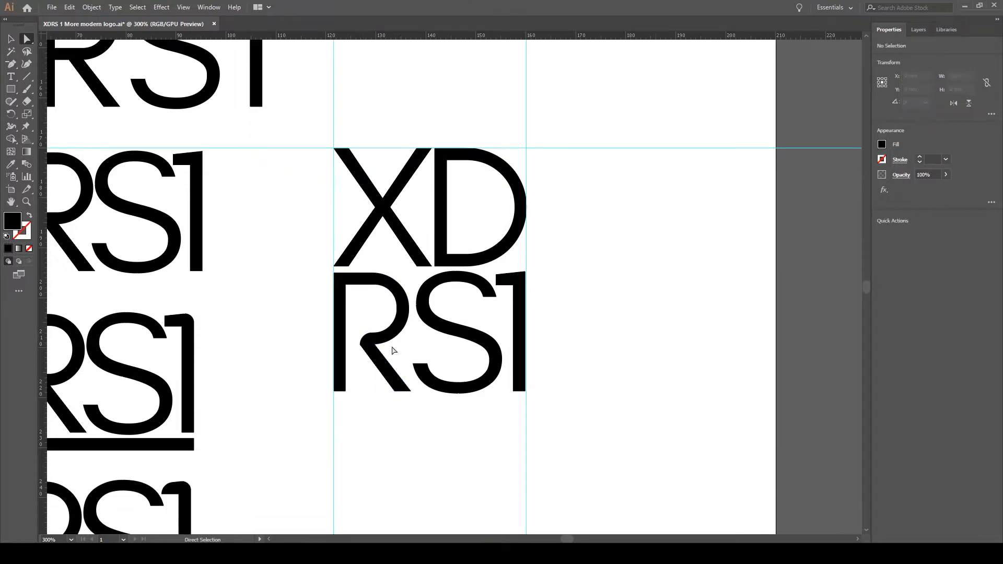
# Round both corners of the R's cut crossbar end together, to about 1.79 mm
pyautogui.click(368, 346)
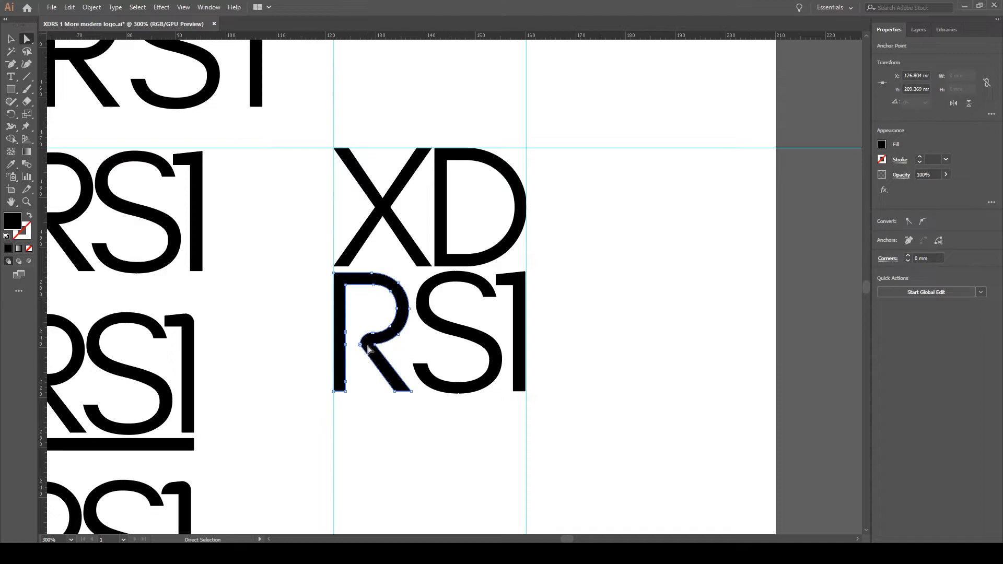
pyautogui.press('v')
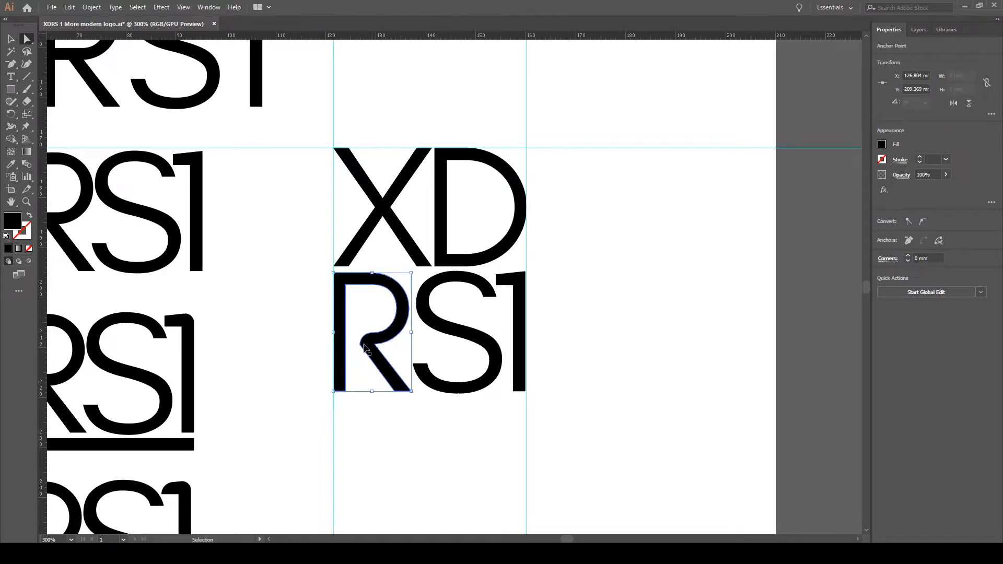
pyautogui.press('a')
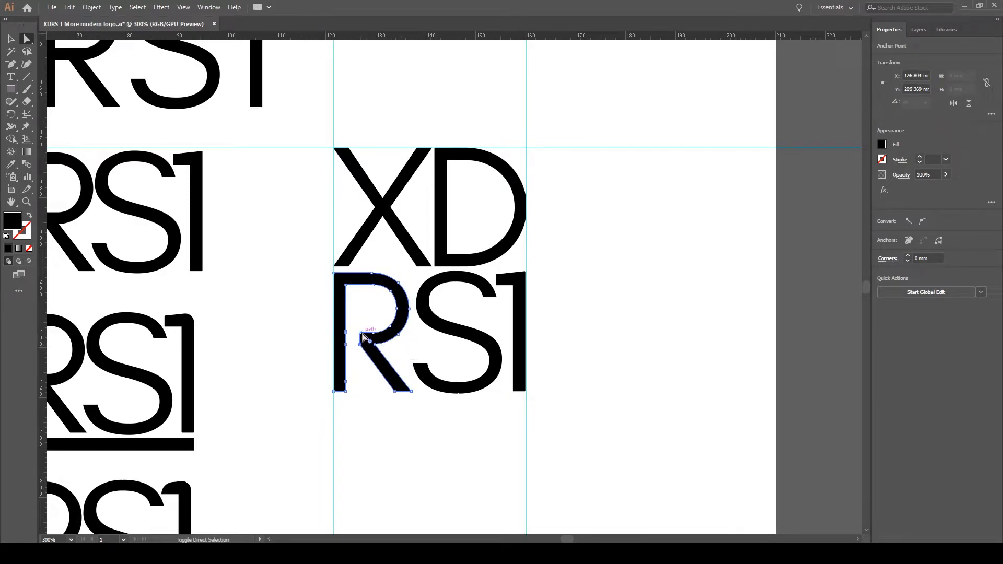
pyautogui.moveTo(360, 337); pyautogui.dragTo(369, 351)
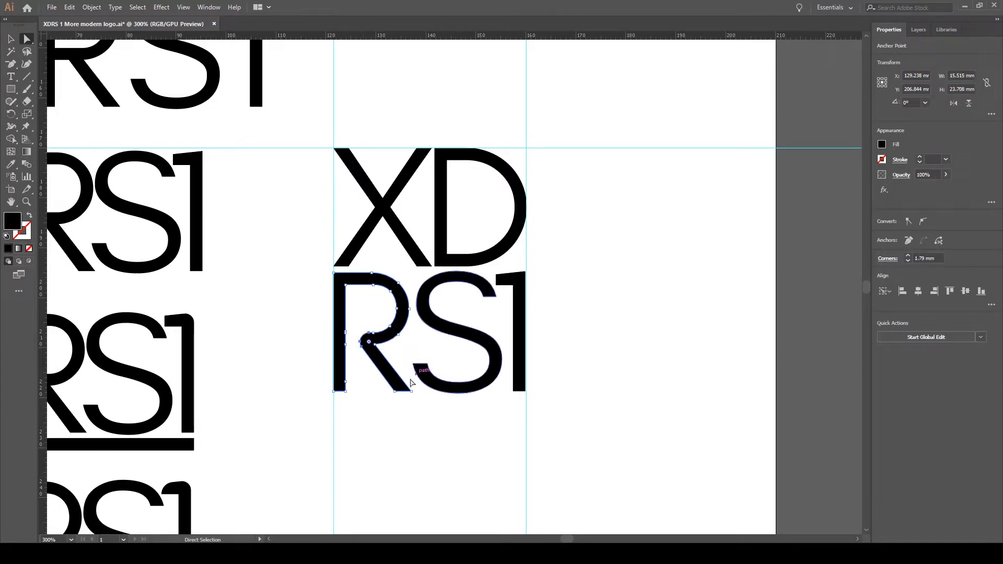
pyautogui.click(506, 424)
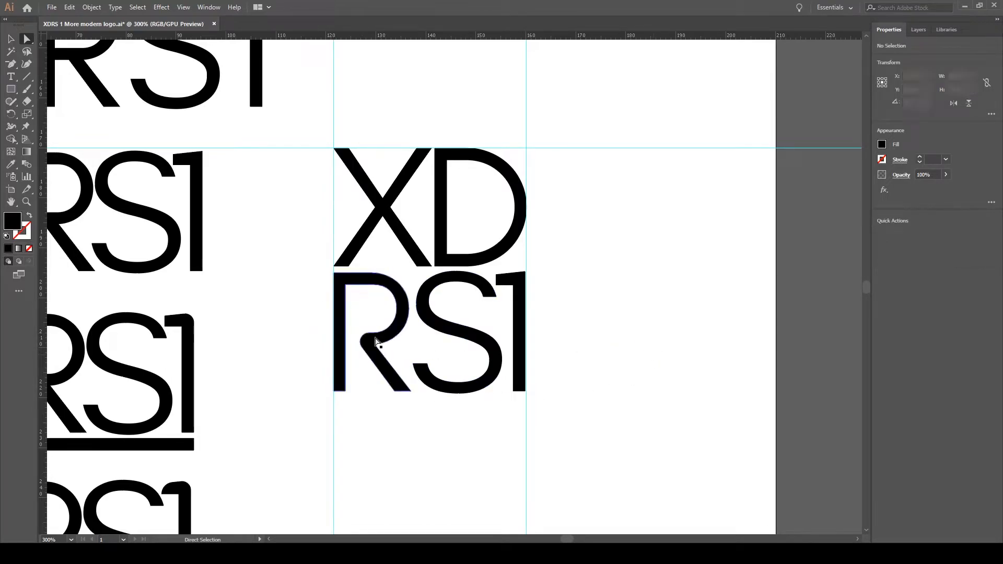
pyautogui.click(395, 385)
pyautogui.click(432, 417)
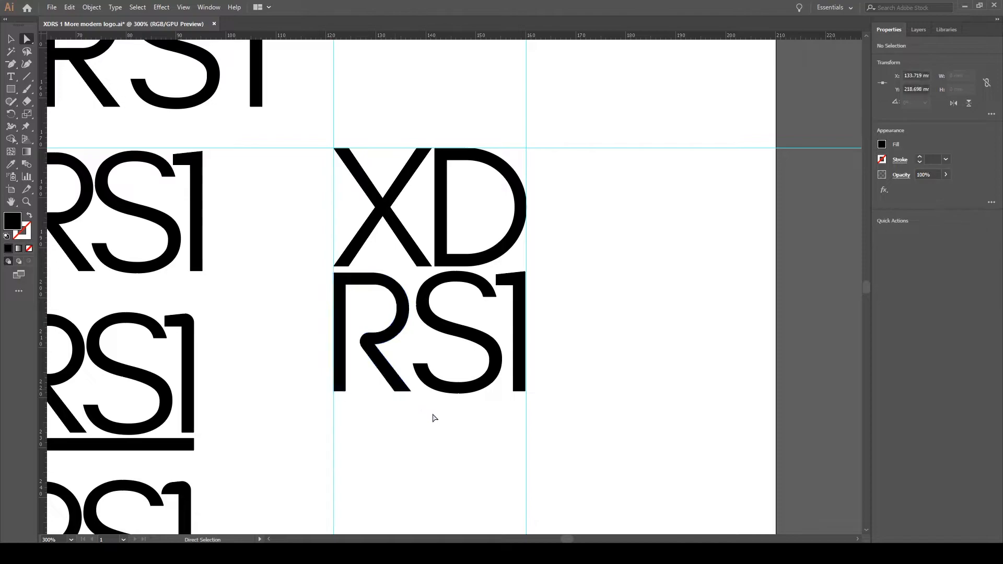
pyautogui.click(396, 387)
pyautogui.click(405, 418)
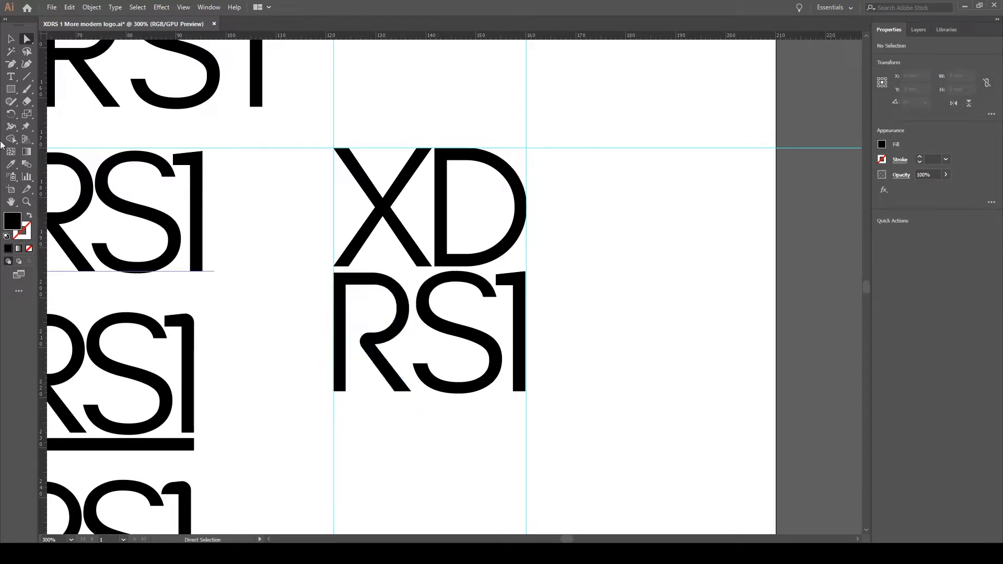
# Copy the underline bar from the underlined wordmark to just beneath RS1 and shorten it to span the two vertical guides
pyautogui.moveTo(153, 445); pyautogui.dragTo(528, 414)
pyautogui.click(617, 397)
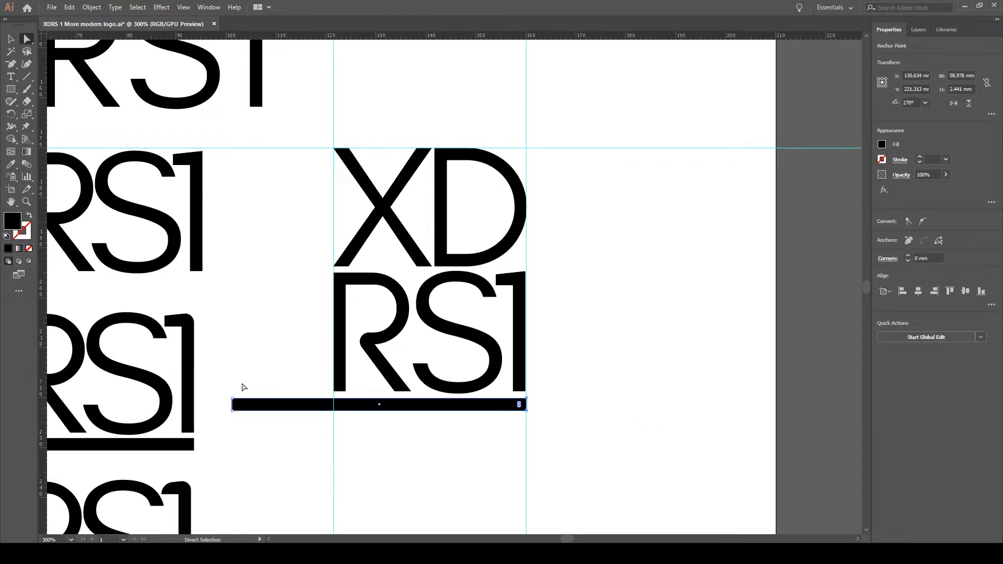
pyautogui.moveTo(232, 405); pyautogui.dragTo(333, 414)
pyautogui.click(484, 408)
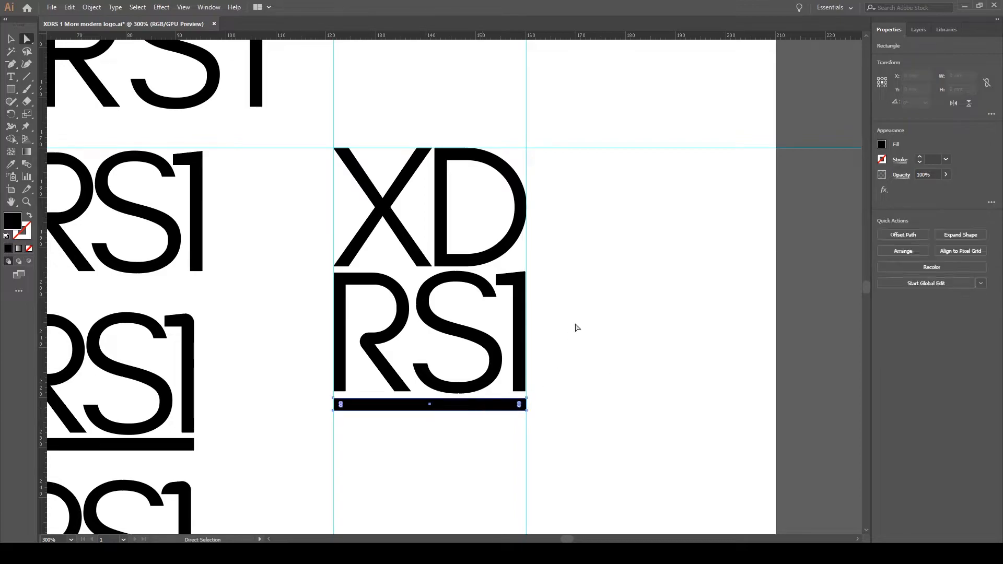
pyautogui.press('Up')
pyautogui.press('Down')
pyautogui.click(601, 373)
# Extend the R's diagonal leg down along its angle until it meets the underline bar
pyautogui.click(411, 391)
pyautogui.moveTo(411, 393); pyautogui.dragTo(423, 412)
pyautogui.click(643, 385)
pyautogui.scroll(3, 602, 336)
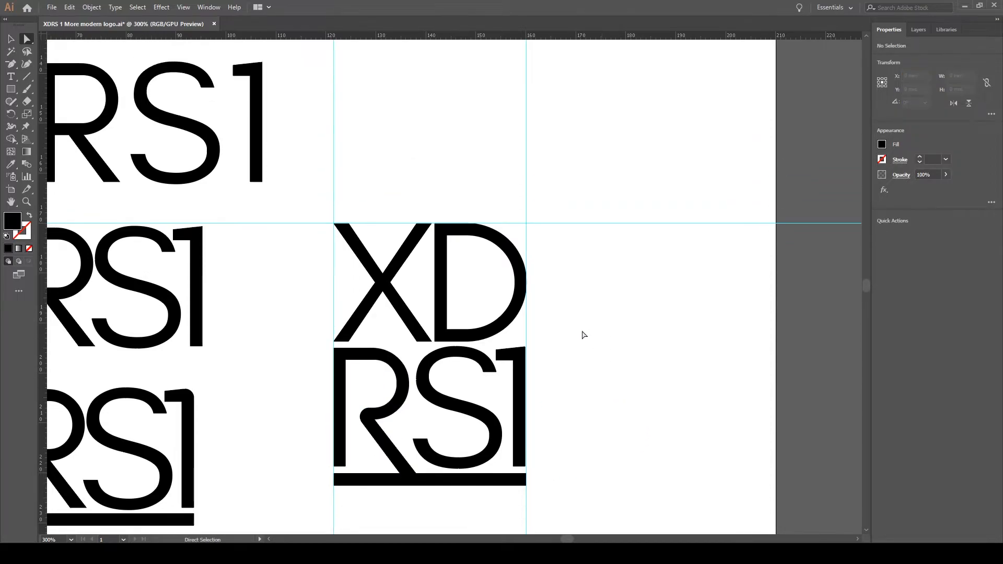
# Shorten the underline bar by moving its left end about 13.5 mm inward to the R's leg
pyautogui.click(377, 482)
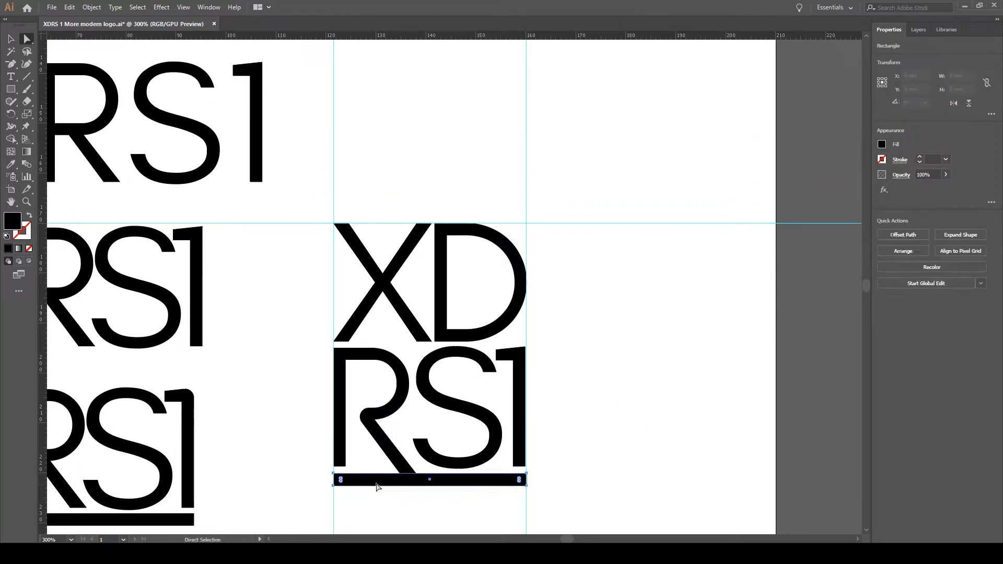
pyautogui.click(334, 486)
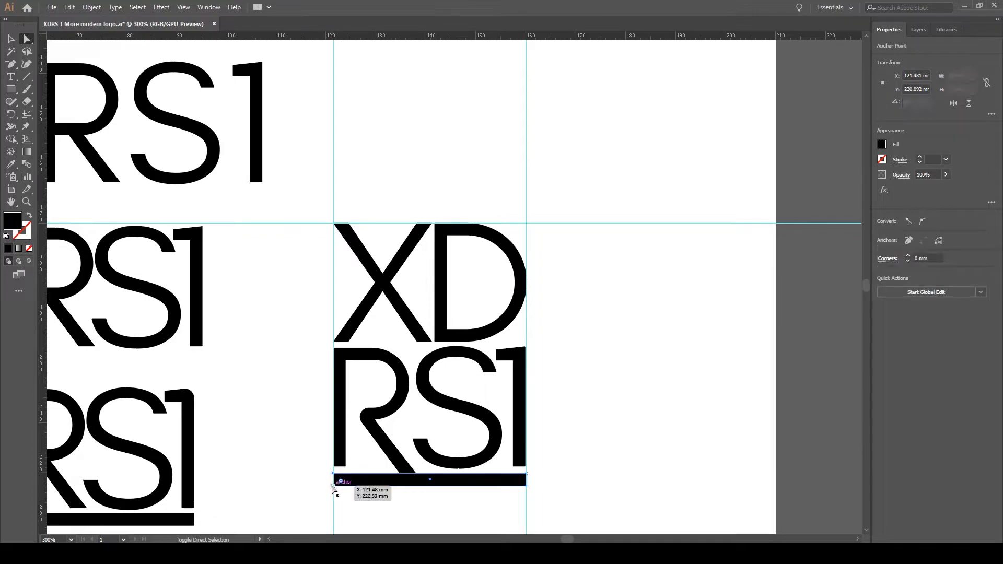
pyautogui.moveTo(334, 486); pyautogui.dragTo(400, 486)
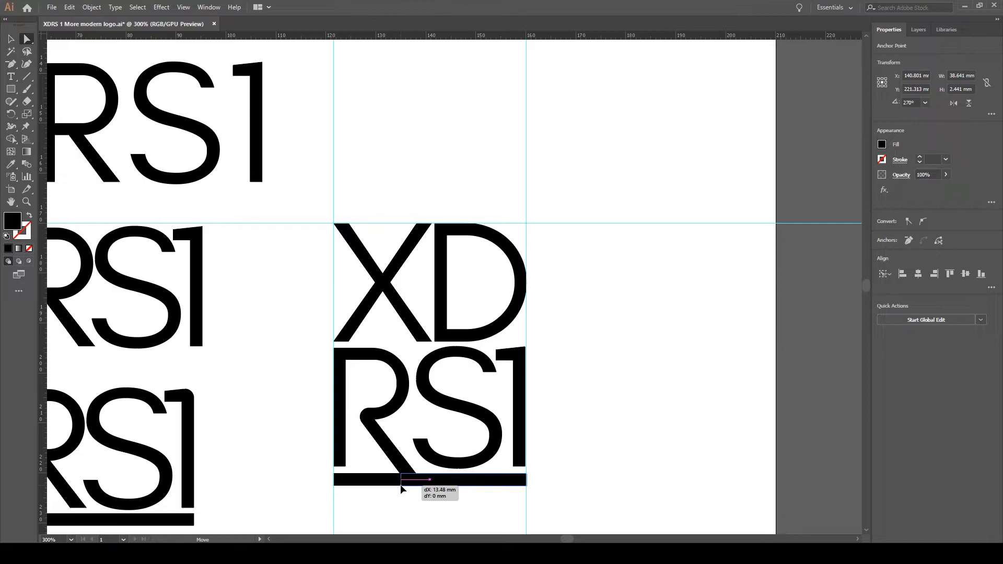
pyautogui.click(516, 493)
# Slant the bar's left end to follow the R's leg and extend the leg into the bar for a continuous join
pyautogui.moveTo(400, 486); pyautogui.dragTo(410, 489)
pyautogui.click(400, 486)
pyautogui.click(415, 495)
pyautogui.click(414, 507)
pyautogui.scroll(2, 560, 408)
pyautogui.scroll(-5, 560, 408)
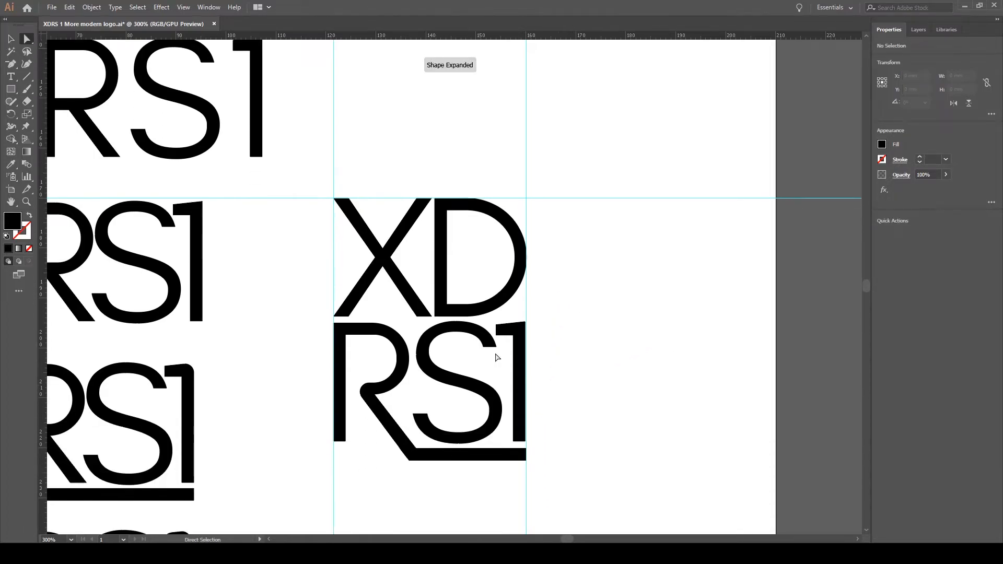
# Delete the guide at the R's outer edge and lengthen the R's stem about 3.8 mm to the bar's lower edge
pyautogui.click(339, 301)
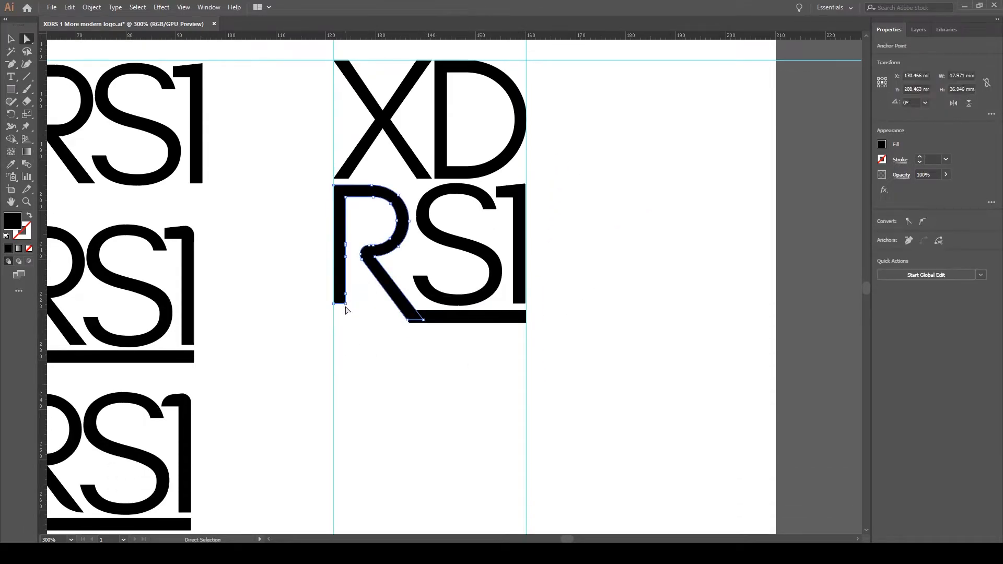
pyautogui.moveTo(351, 302); pyautogui.dragTo(264, 367)
pyautogui.press('Delete')
pyautogui.moveTo(365, 301); pyautogui.dragTo(344, 321)
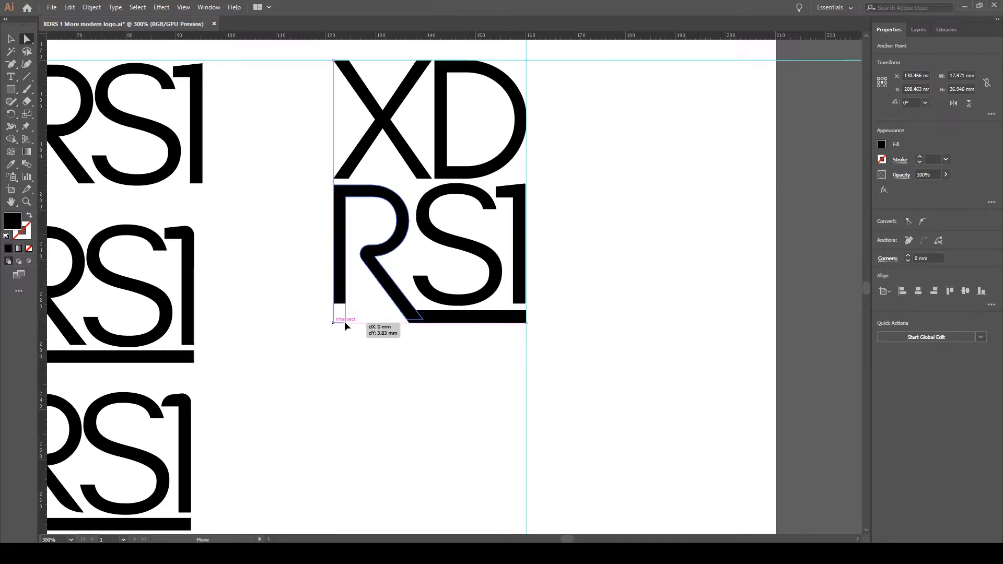
pyautogui.click(425, 369)
pyautogui.scroll(5, 496, 369)
pyautogui.scroll(-1, 587, 327)
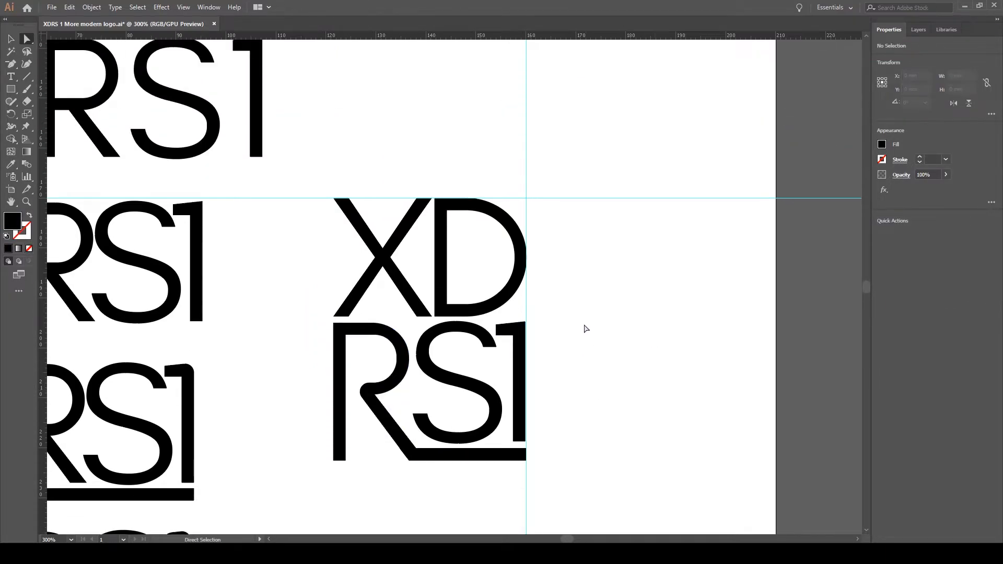
pyautogui.scroll(3, 553, 322)
pyautogui.scroll(-3, 575, 314)
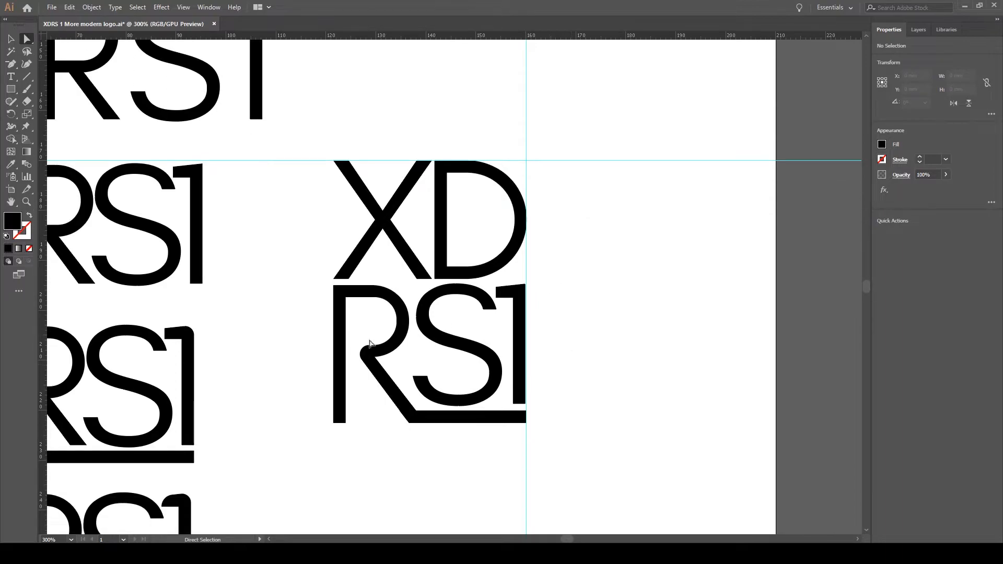
# Try to unite the R and the underline bar into one shape
pyautogui.click(415, 416)
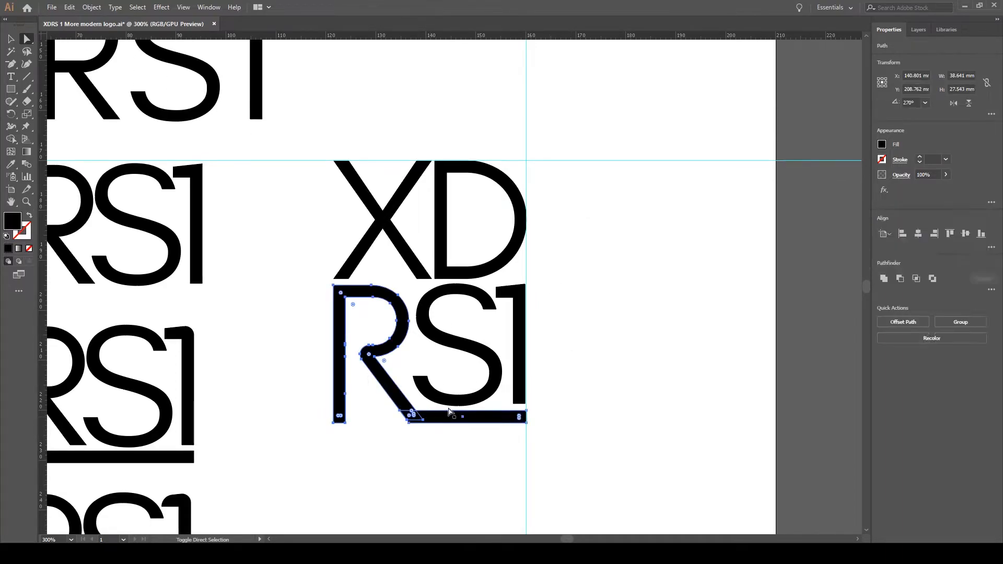
pyautogui.click(884, 287)
pyautogui.click(605, 320)
# Remove the remaining guides and duplicate the whole stacked logo to the right of the original
pyautogui.click(527, 177)
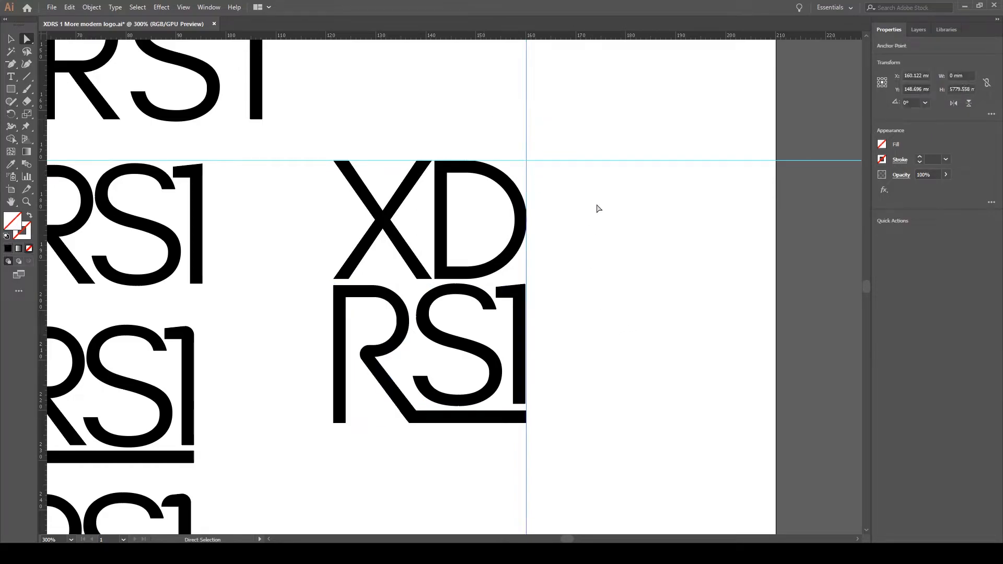
pyautogui.moveTo(565, 135); pyautogui.dragTo(291, 477)
pyautogui.moveTo(337, 382); pyautogui.dragTo(579, 381)
# Unite the duplicate's R and underline bar into a single shape
pyautogui.click(652, 420)
pyautogui.keyDown('shift'); pyautogui.click(662, 417); pyautogui.keyUp('shift')
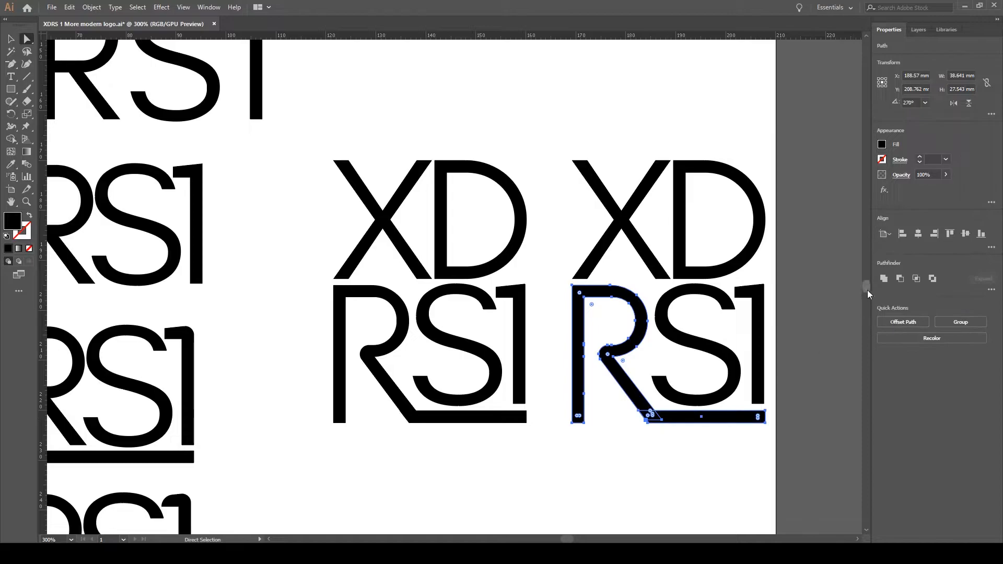
pyautogui.click(884, 279)
# Round the inner and outer corners where the duplicate's R leg meets the bar to about 6.27 mm
pyautogui.click(652, 410)
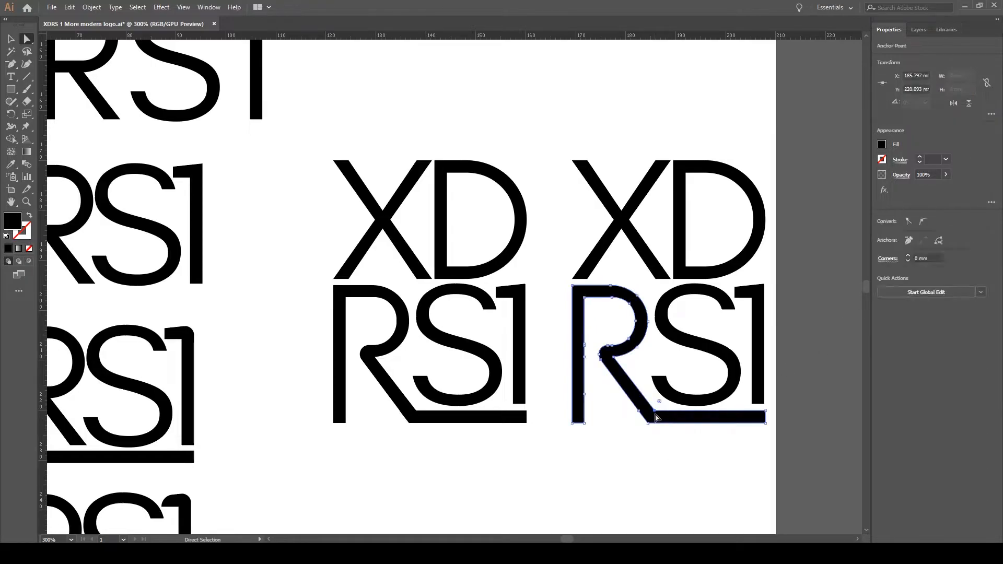
pyautogui.moveTo(674, 390); pyautogui.dragTo(682, 411)
pyautogui.click(680, 417)
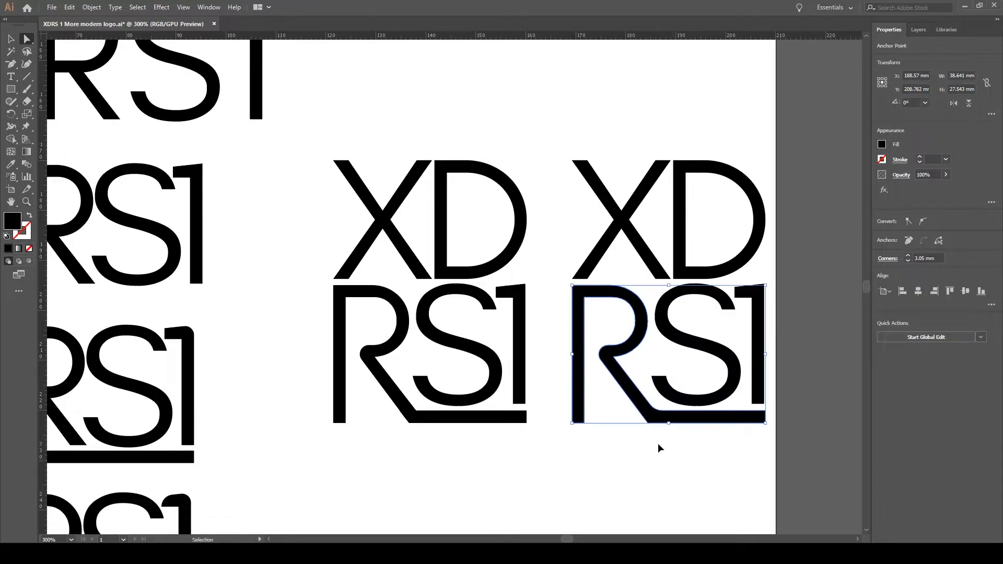
pyautogui.click(649, 424)
pyautogui.moveTo(660, 401); pyautogui.dragTo(671, 397)
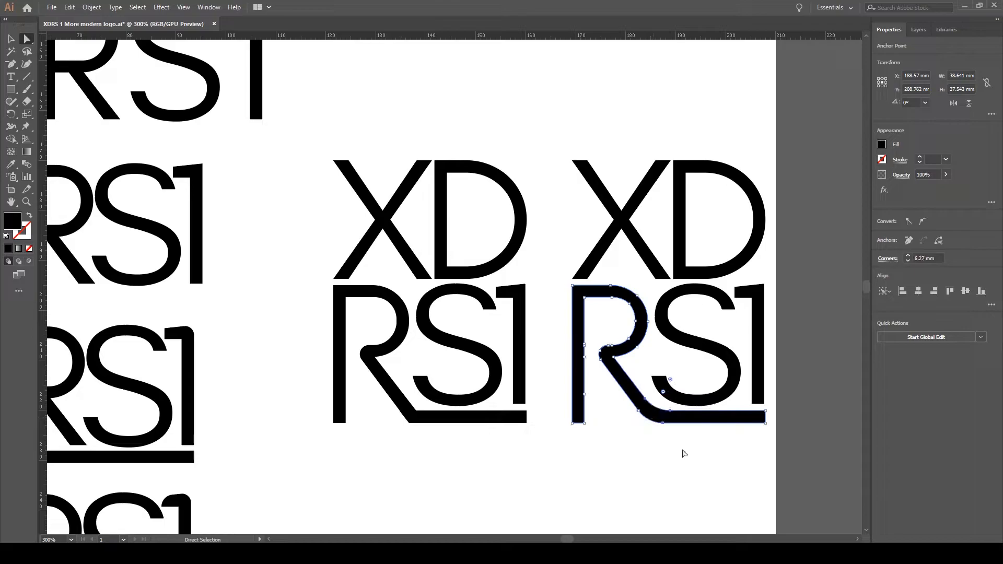
pyautogui.click(683, 454)
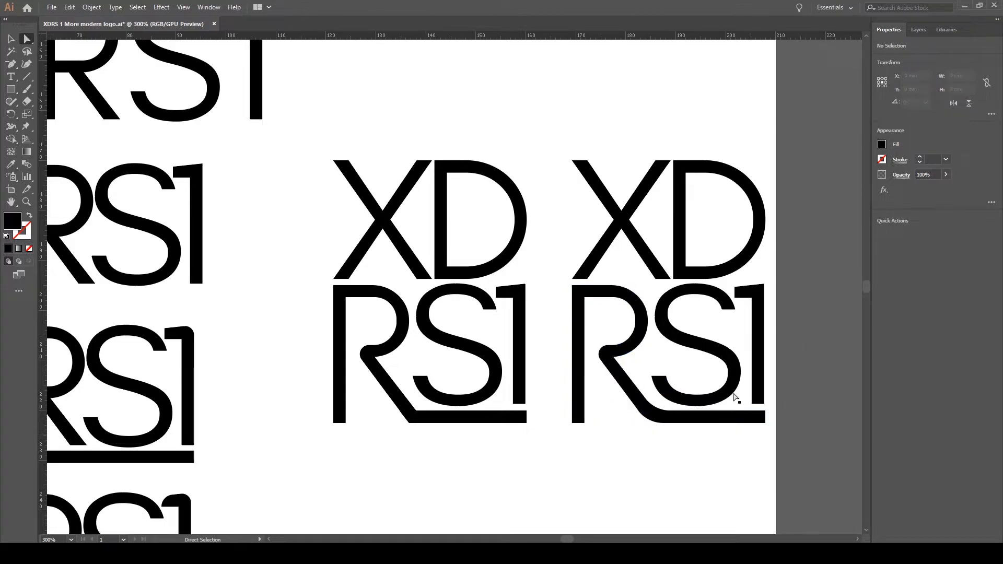
pyautogui.scroll(1, 733, 401)
pyautogui.scroll(-2, 728, 343)
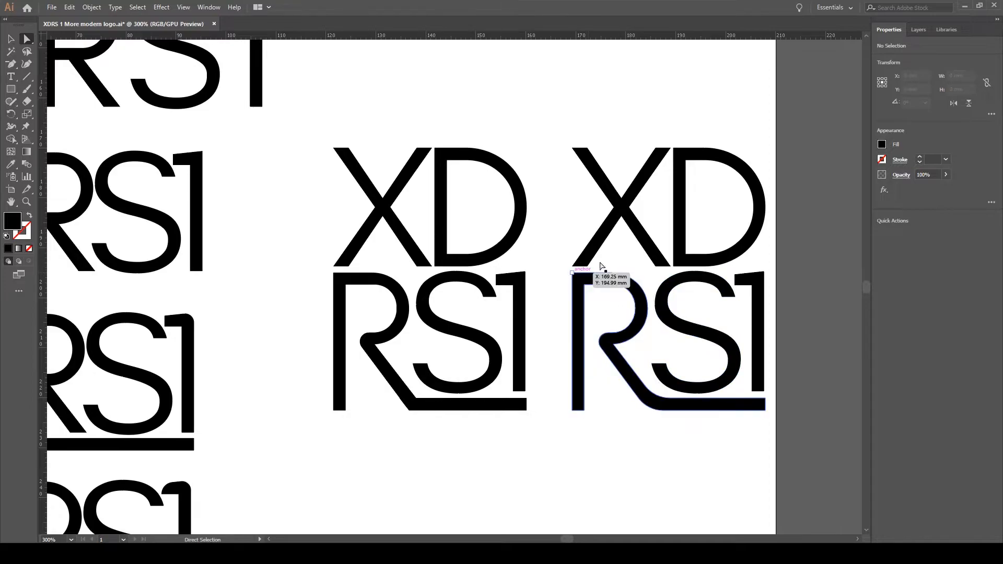
pyautogui.click(727, 345)
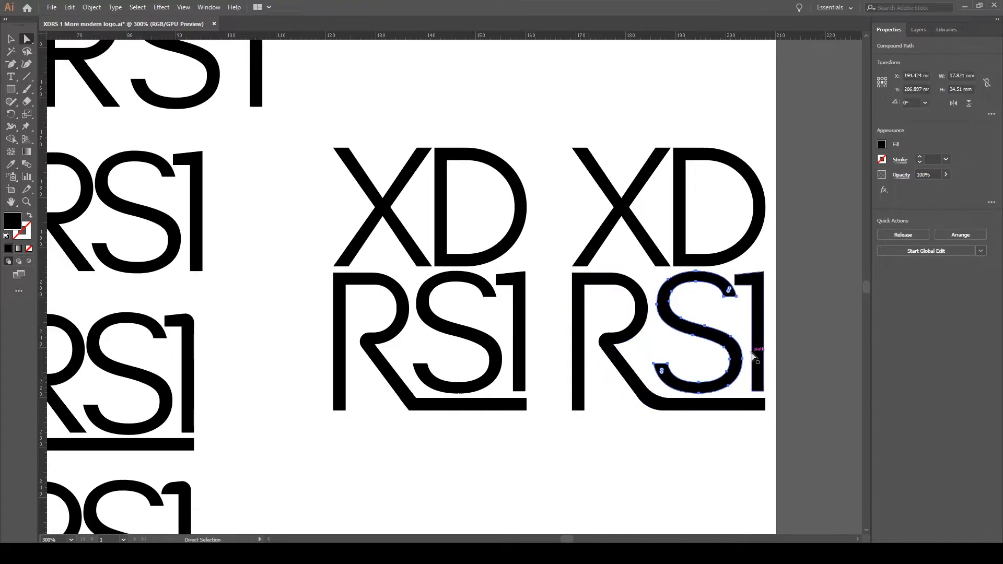
pyautogui.click(731, 277)
pyautogui.scroll(2, 734, 261)
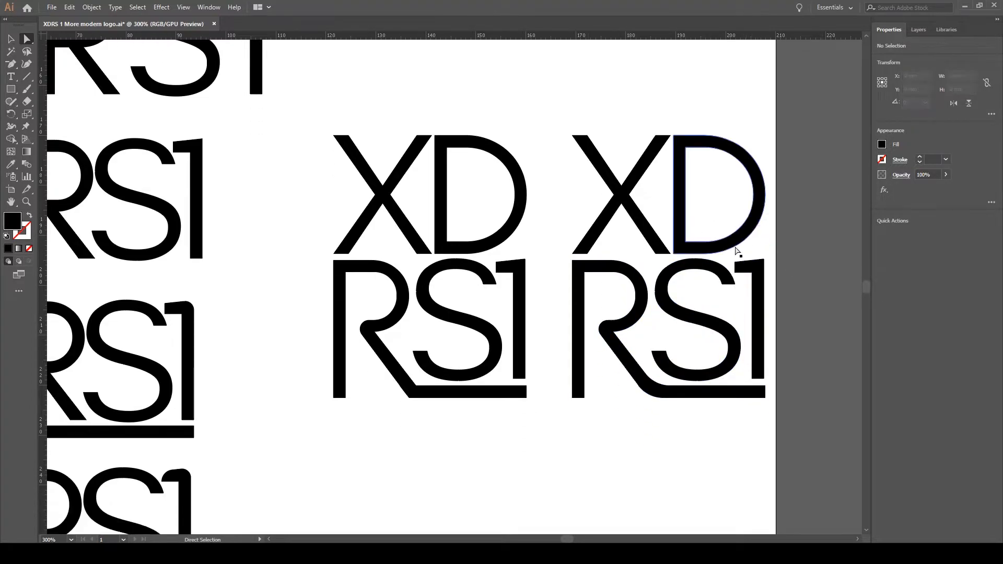
pyautogui.scroll(1, 710, 240)
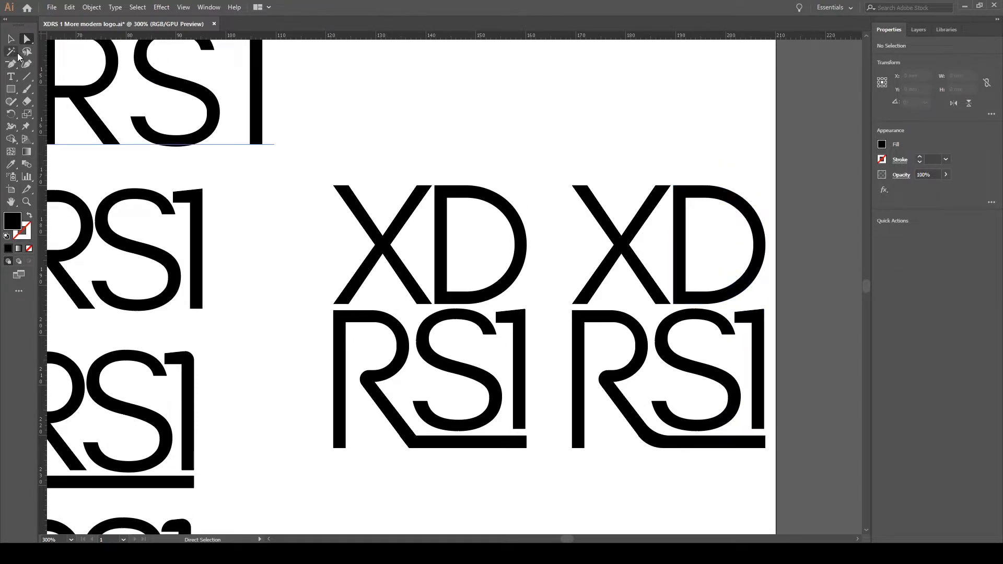
# Draw a white-filled rectangle about 3 mm × 18.8 mm over the vertical stem of the duplicate stacked logo's D
pyautogui.click(12, 89)
pyautogui.moveTo(685, 198); pyautogui.dragTo(671, 292)
pyautogui.press('a')
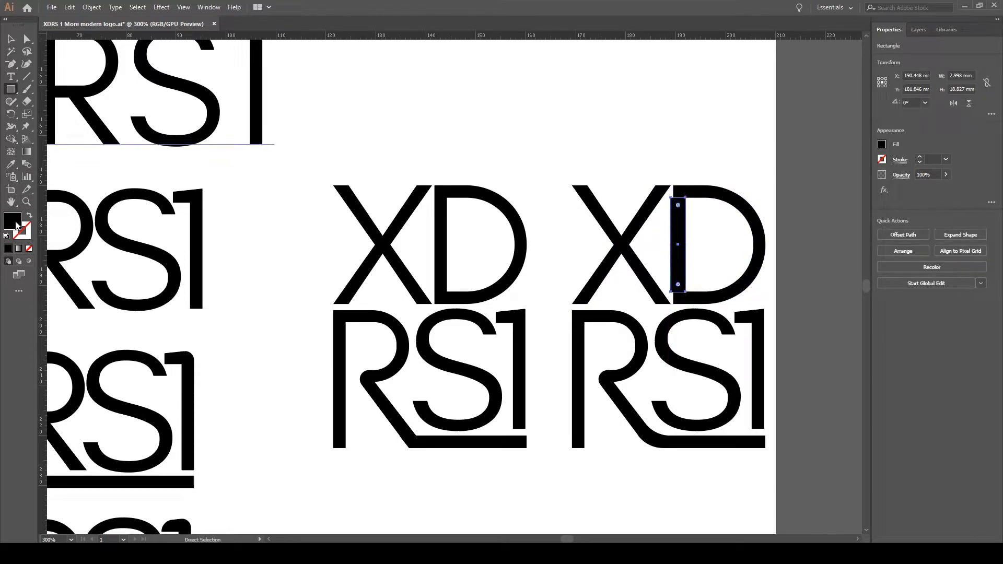
pyautogui.click(627, 213)
pyautogui.press('v')
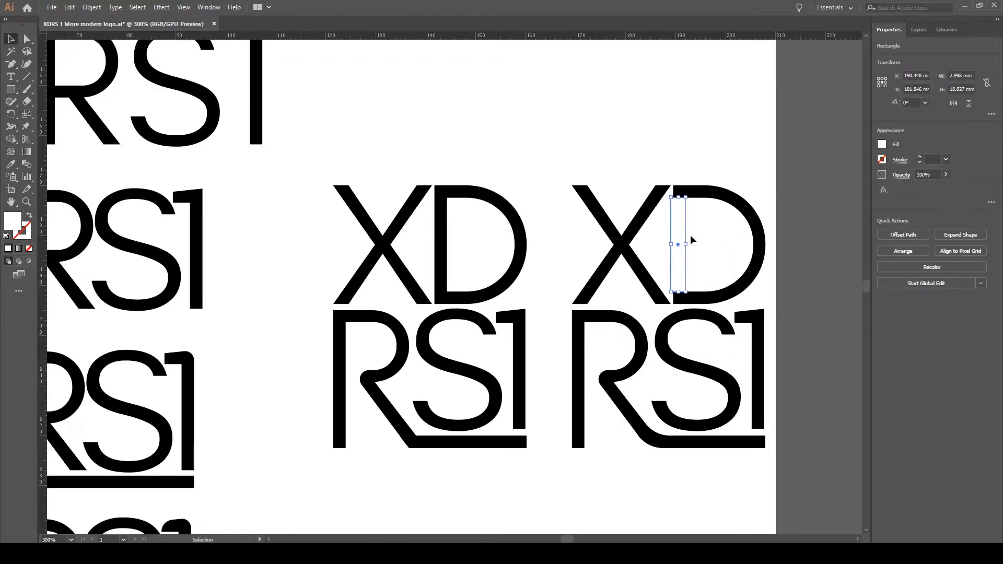
# Widen the white rectangle past the stem and subtract it from the D, leaving an open-sided letter
pyautogui.click(715, 253)
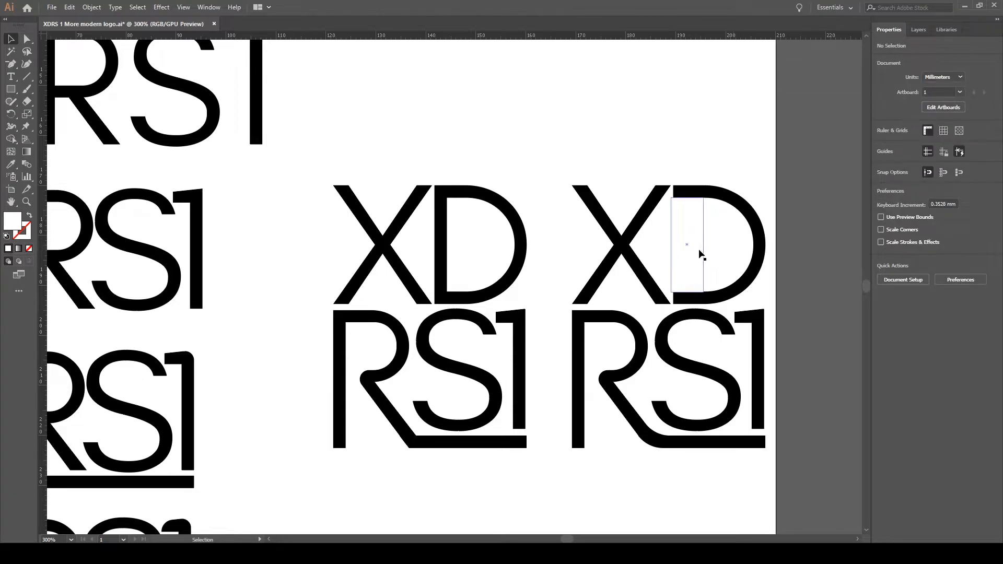
pyautogui.click(700, 255)
pyautogui.keyDown('shift'); pyautogui.click(756, 261); pyautogui.keyUp('shift')
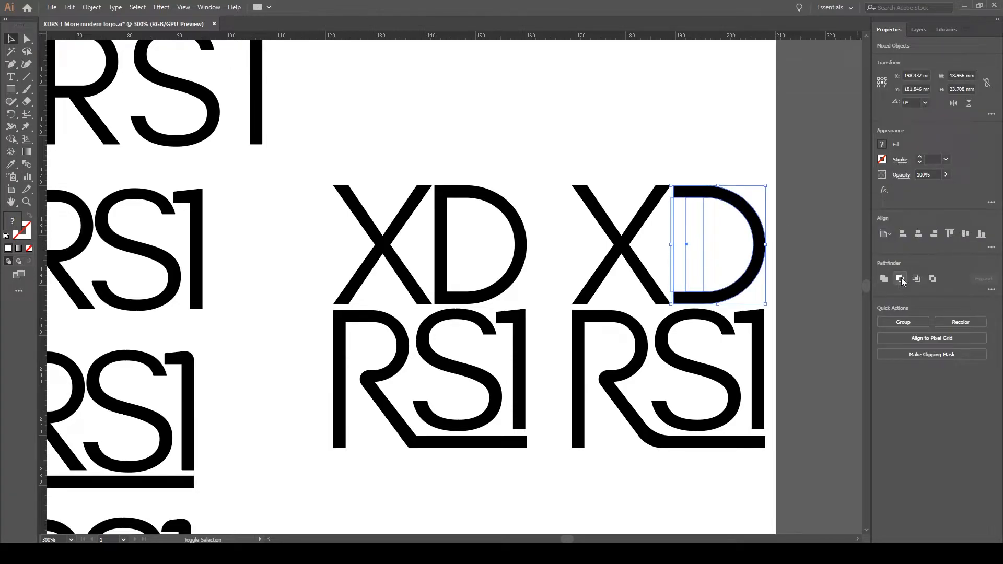
pyautogui.click(901, 279)
pyautogui.click(527, 269)
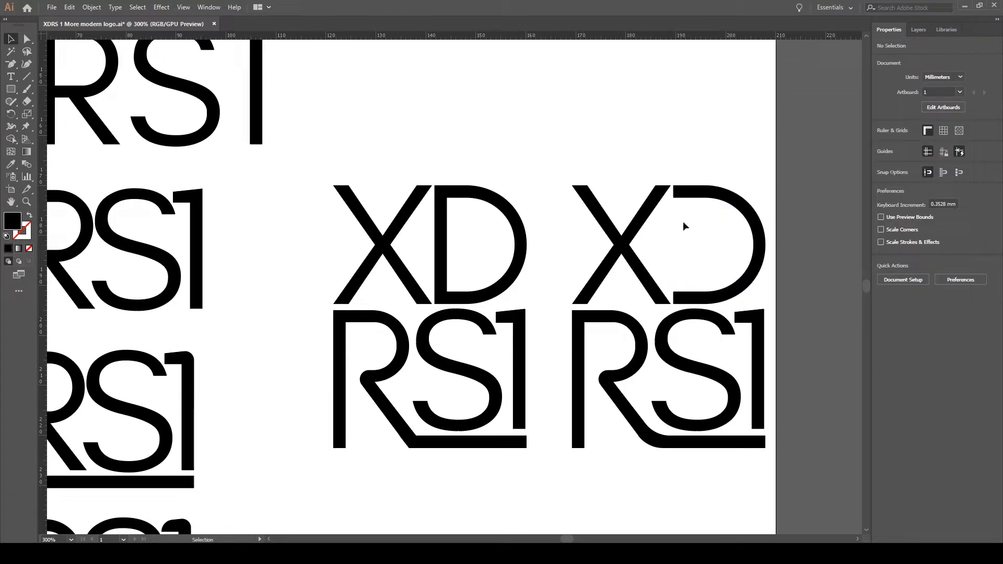
# Extend the open ends of the D's upper and lower arms so they meet the X's diagonals
pyautogui.click(707, 197)
pyautogui.press('a')
pyautogui.click(680, 169)
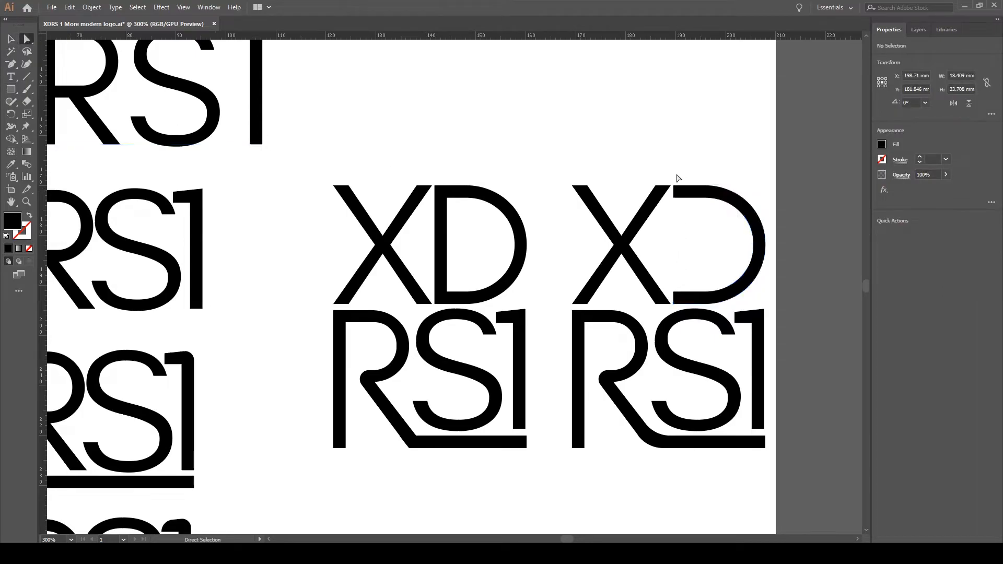
pyautogui.click(673, 186)
pyautogui.keyDown('shift'); pyautogui.click(674, 199); pyautogui.keyUp('shift')
pyautogui.moveTo(676, 203); pyautogui.dragTo(656, 203)
pyautogui.click(671, 291)
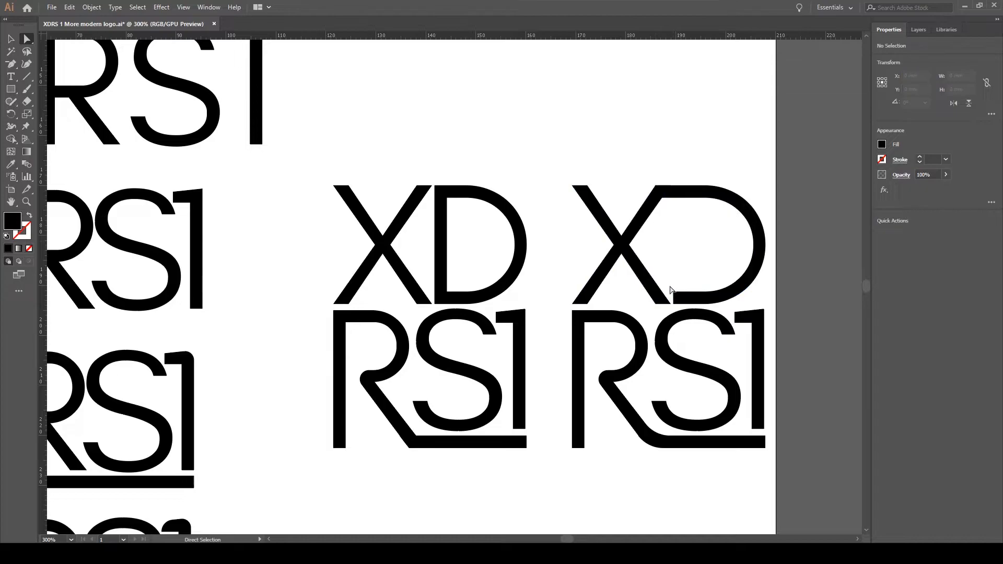
pyautogui.moveTo(676, 302); pyautogui.dragTo(657, 307)
pyautogui.click(653, 316)
# Compare the joined XD version with the original stacked logo at close and distant zoom levels
pyautogui.scroll(1, 730, 199)
pyautogui.scroll(-3, 730, 209)
pyautogui.scroll(2, 730, 220)
pyautogui.scroll(-5, 732, 219)
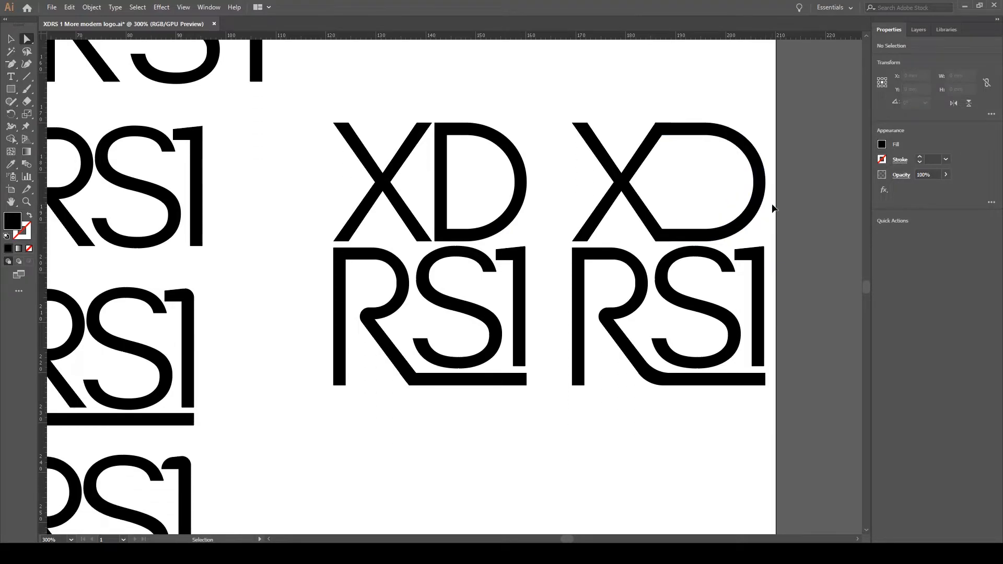
pyautogui.hotkey('ctrl', '-')
pyautogui.hotkey('ctrl', '-')
pyautogui.hotkey('ctrl', '-')
pyautogui.hotkey('ctrl', '-')
pyautogui.hotkey('ctrl', '+')
pyautogui.hotkey('ctrl', '+')
pyautogui.hotkey('ctrl', '+')
pyautogui.hotkey('ctrl', '+')
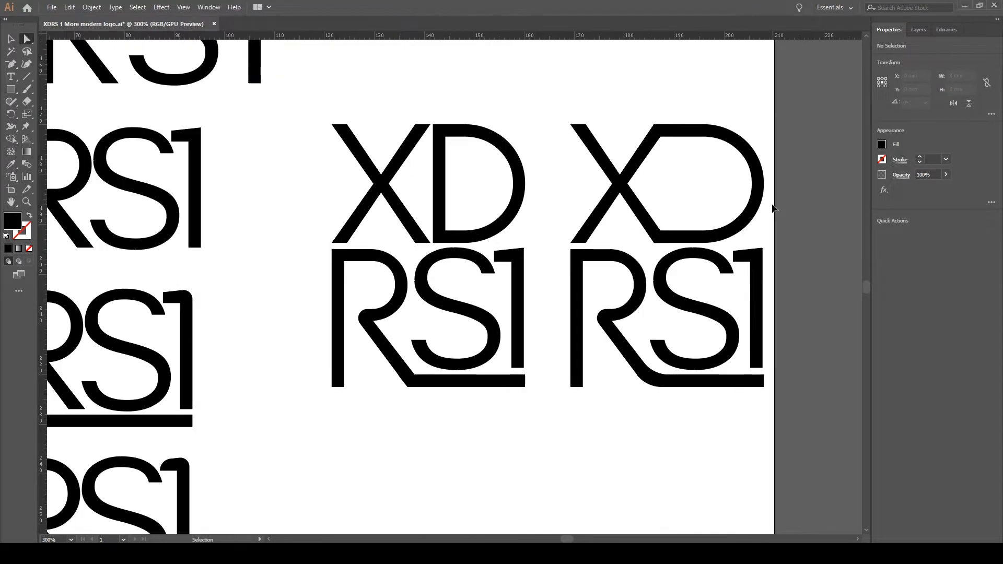
# Draw a vertical bar about 2.44 mm × 18.83 mm over the original D's stem and move it inside the joined D
pyautogui.scroll(-1, 767, 199)
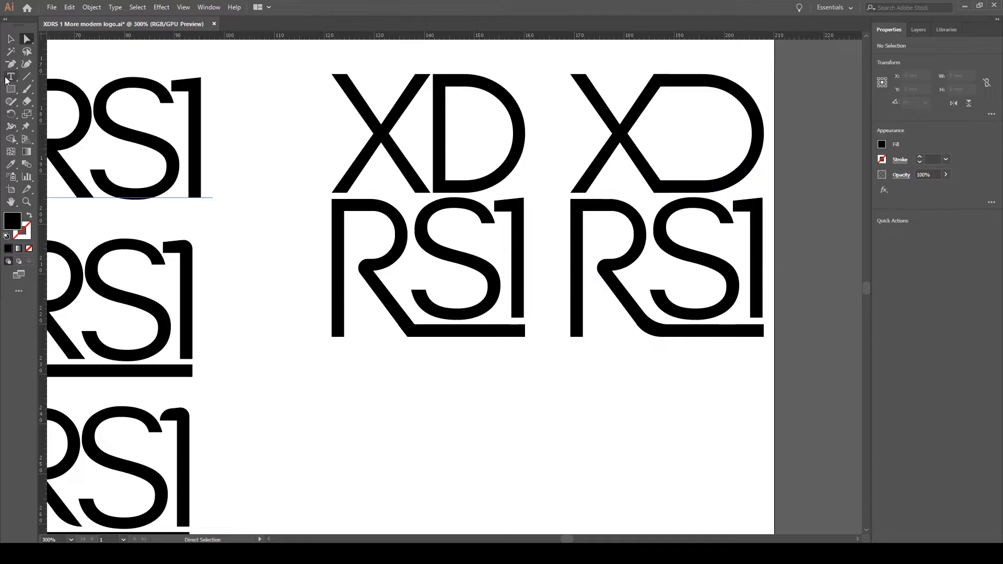
pyautogui.click(13, 90)
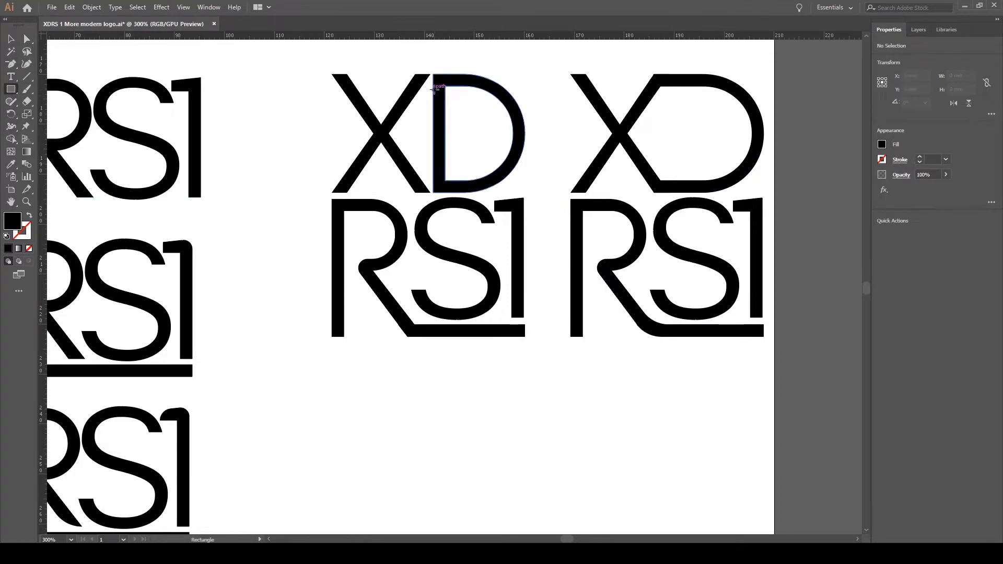
pyautogui.moveTo(432, 85)
pyautogui.mouseDown()
pyautogui.moveTo(444, 181)
pyautogui.moveTo(633, 168)
pyautogui.moveTo(677, 155)
pyautogui.mouseUp()
pyautogui.click(16, 39)
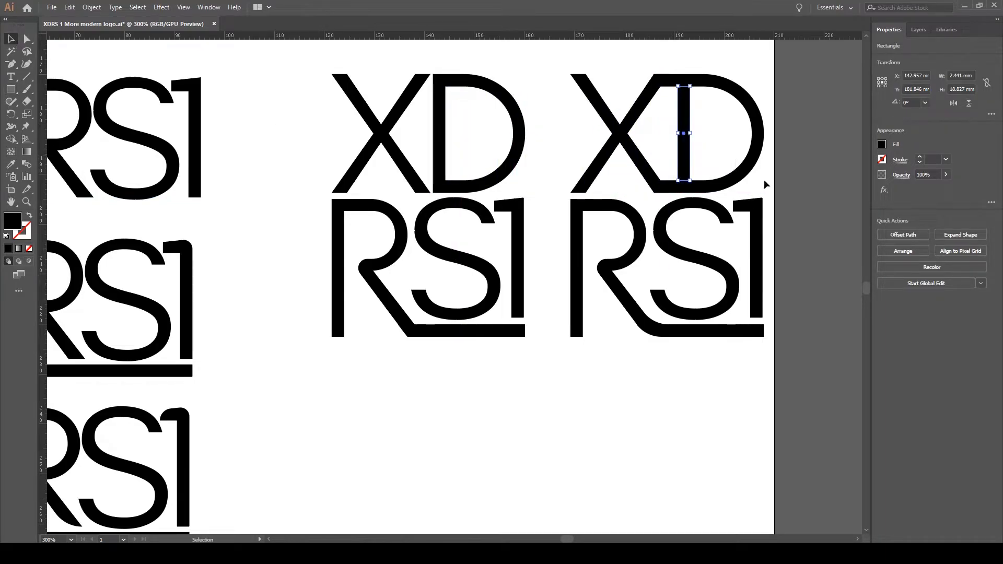
# Shorten the vertical bar at both ends to leave gaps from the D's upper and lower arms
pyautogui.click(824, 164)
pyautogui.click(691, 134)
pyautogui.moveTo(690, 85); pyautogui.dragTo(690, 94)
pyautogui.moveTo(690, 179); pyautogui.dragTo(690, 175)
pyautogui.click(787, 171)
# Examine the stacked logo with its floating D stem up close and alongside the other concepts on the artboard
pyautogui.scroll(3, 813, 253)
pyautogui.scroll(5, 809, 266)
pyautogui.scroll(-6, 794, 285)
pyautogui.scroll(2, 732, 238)
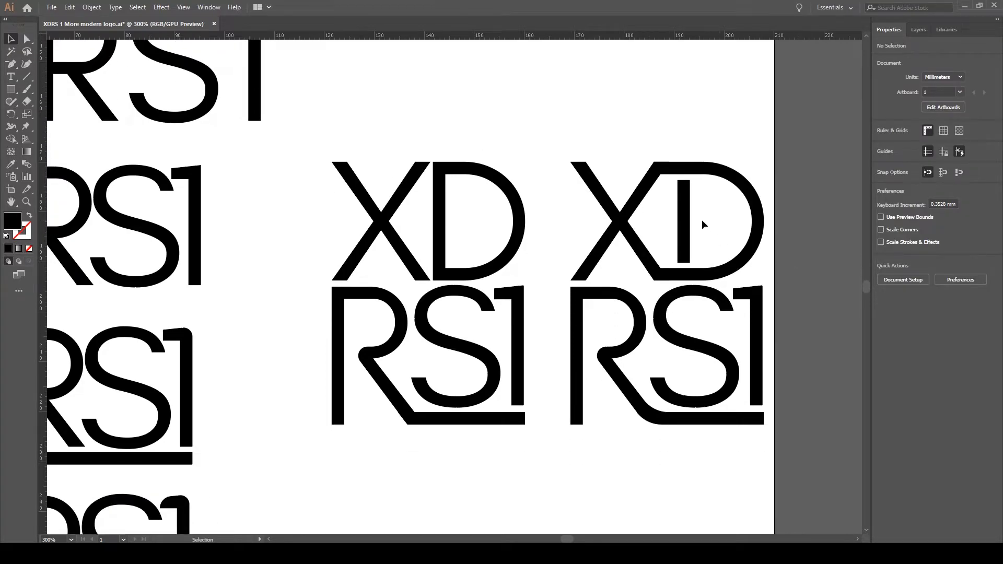
pyautogui.scroll(-6, 794, 263)
pyautogui.scroll(5, 822, 337)
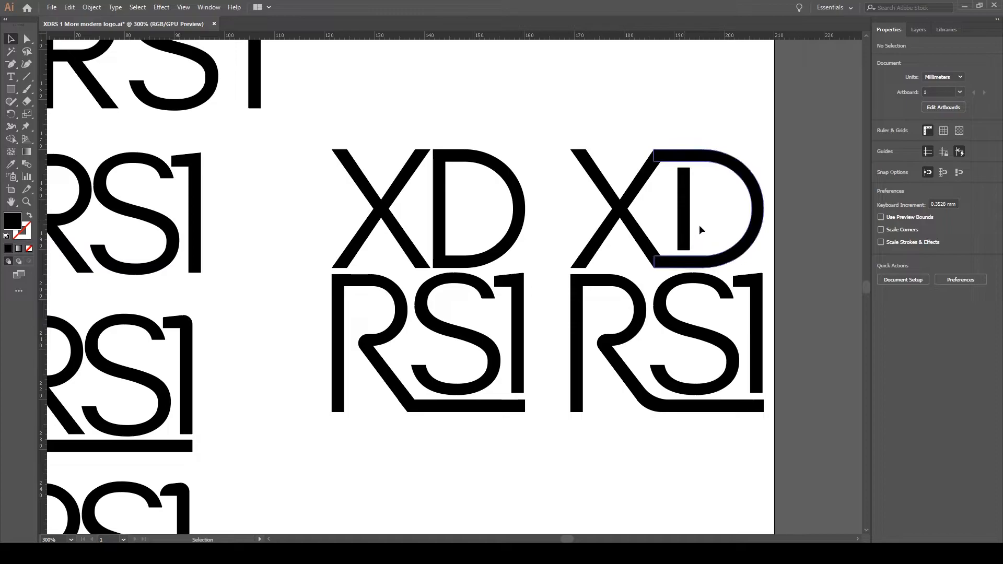
pyautogui.hotkey('ctrl', '-')
pyautogui.hotkey('ctrl', '-')
pyautogui.hotkey('ctrl', '-')
pyautogui.hotkey('ctrl', '-')
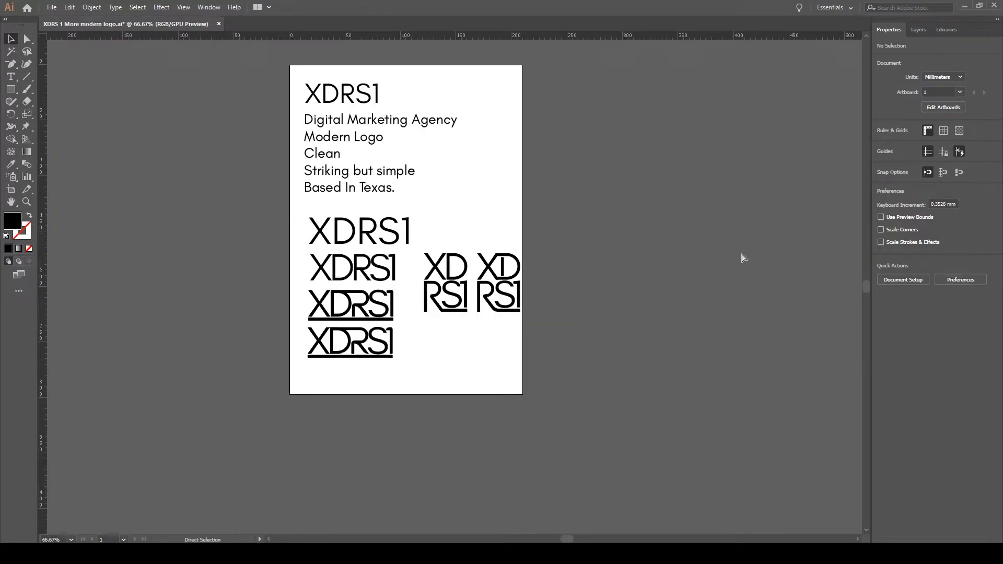
pyautogui.hotkey('ctrl', '+')
pyautogui.hotkey('ctrl', '+')
pyautogui.hotkey('ctrl', '+')
pyautogui.hotkey('ctrl', '+')
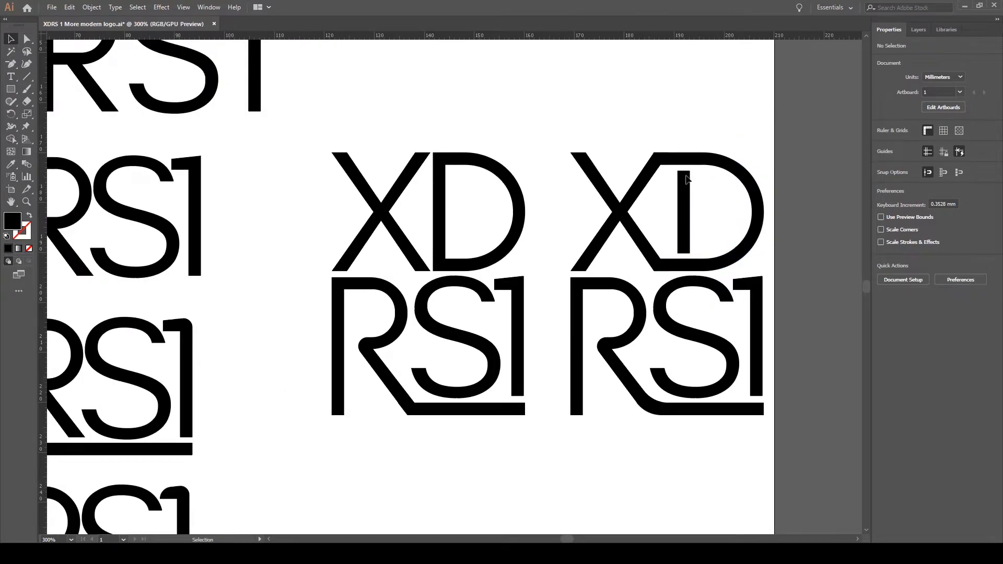
pyautogui.hotkey('ctrl', '-')
pyautogui.hotkey('ctrl', '-')
pyautogui.hotkey('ctrl', '-')
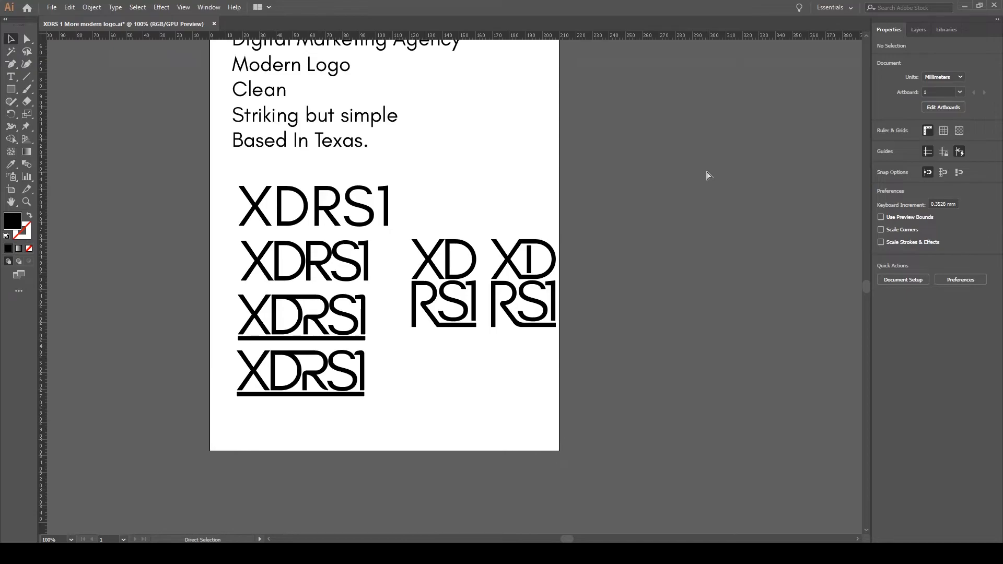
# Duplicate the lowest underlined XDRS1 logo and place the copy directly below it
pyautogui.hotkey('ctrl', '+')
pyautogui.scroll(1, 347, 382)
pyautogui.moveTo(325, 388); pyautogui.dragTo(116, 479)
pyautogui.moveTo(220, 444); pyautogui.dragTo(219, 528)
pyautogui.scroll(-5, 399, 439)
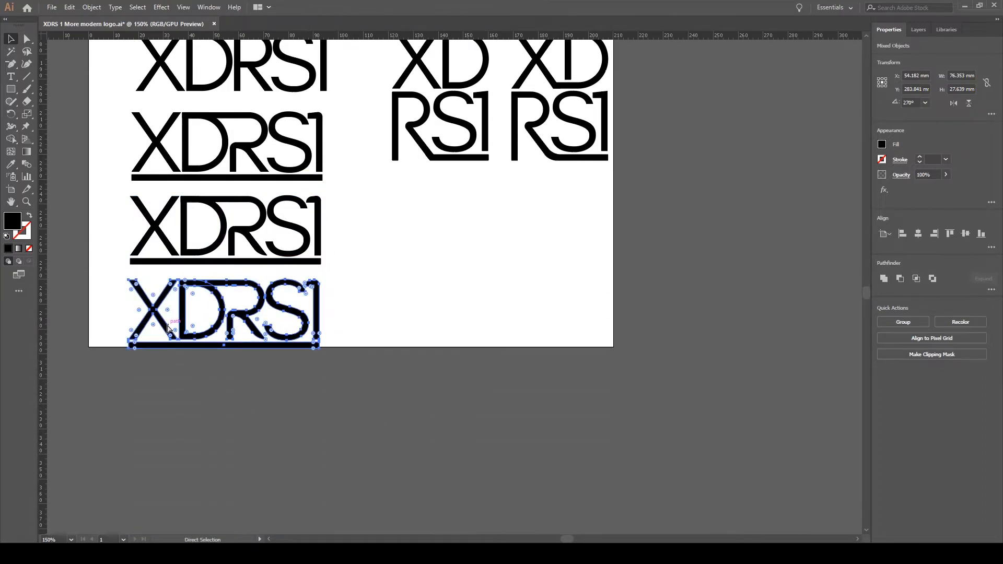
# Extend the left end of the R's top bar in the new copy so it reaches the X's upper arm
pyautogui.hotkey('ctrl', '+')
pyautogui.hotkey('ctrl', '+')
pyautogui.hotkey('ctrl', '+')
pyautogui.hotkey('ctrl', '+')
pyautogui.hotkey('ctrl', '-')
pyautogui.hotkey('ctrl', '+')
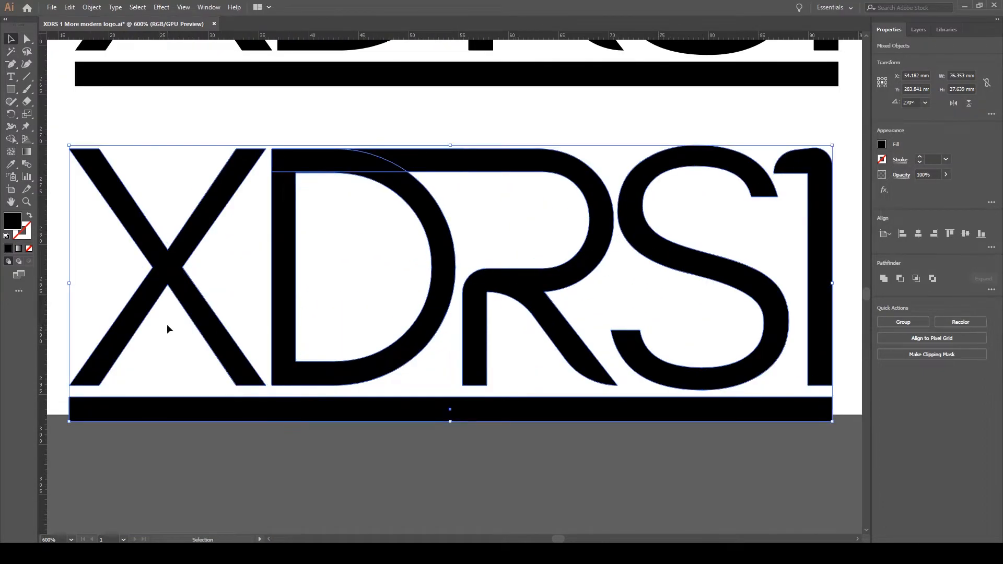
pyautogui.click(350, 249)
pyautogui.click(354, 202)
pyautogui.click(285, 165)
pyautogui.click(319, 199)
pyautogui.click(291, 156)
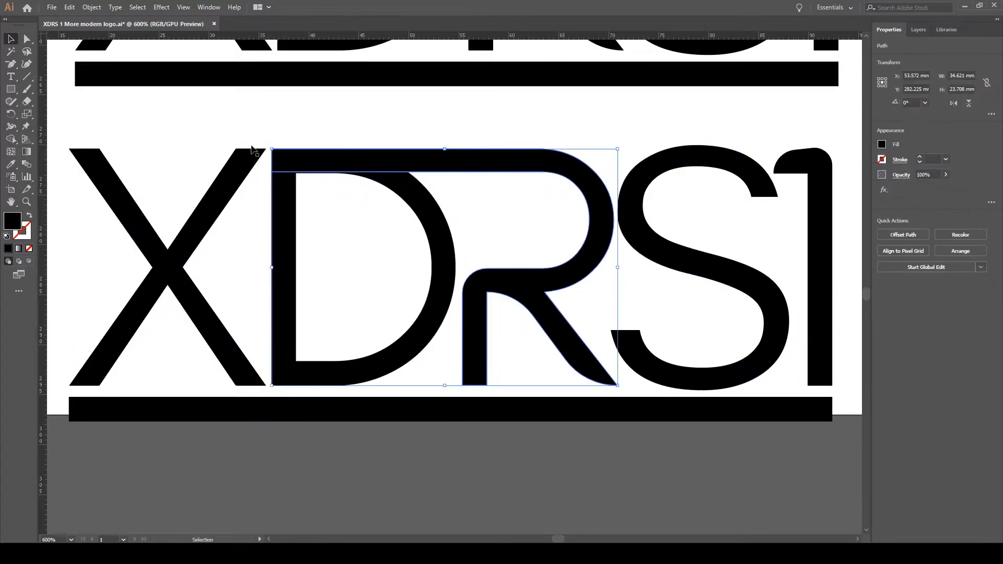
pyautogui.click(27, 39)
pyautogui.click(272, 150)
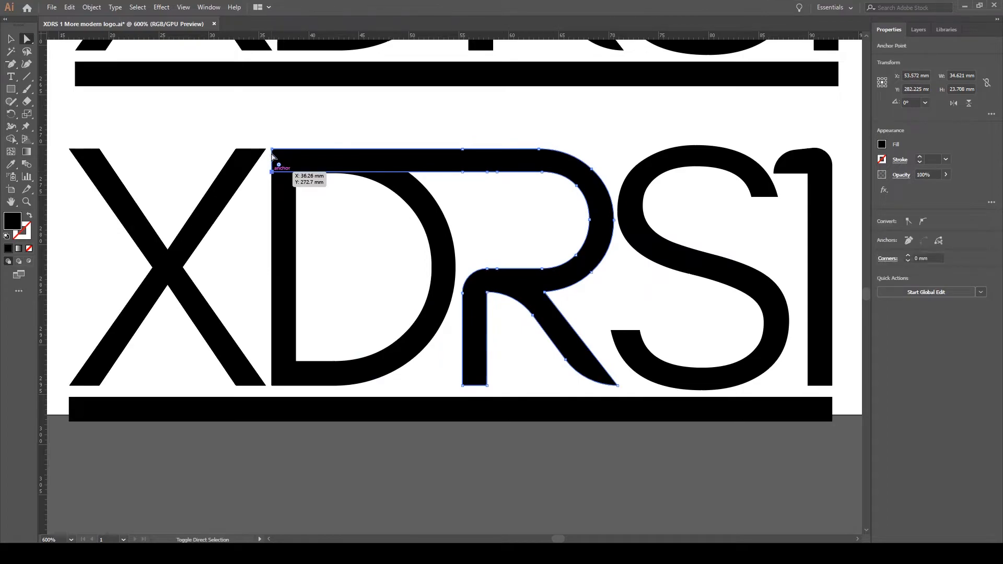
pyautogui.moveTo(272, 151)
pyautogui.mouseDown()
pyautogui.moveTo(247, 175)
pyautogui.moveTo(273, 157)
pyautogui.mouseUp()
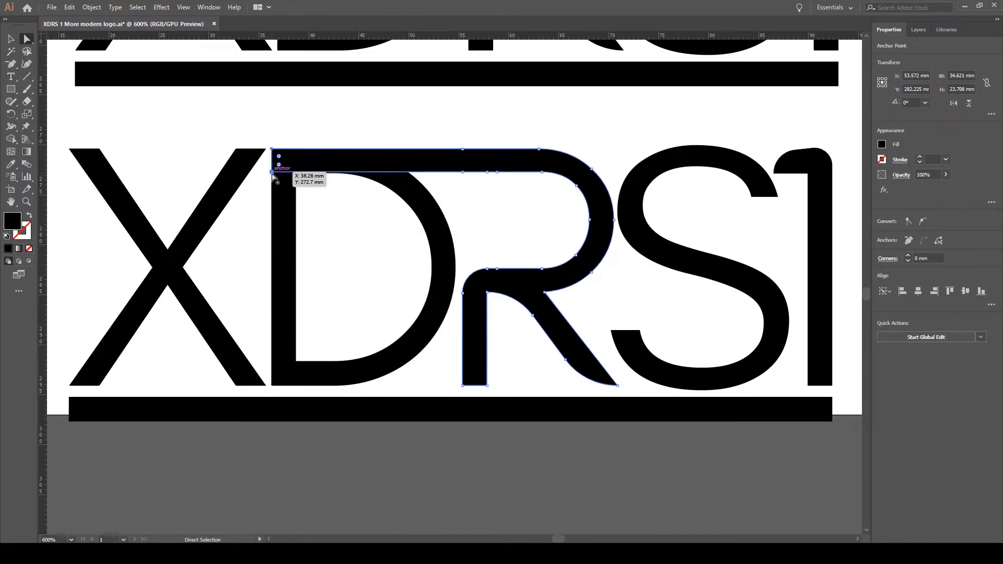
pyautogui.moveTo(273, 174); pyautogui.dragTo(238, 175)
# Draw a rectangle about 6 mm × 2.44 mm bridging the D's bottom edge and the X's lower arm
pyautogui.click(291, 358)
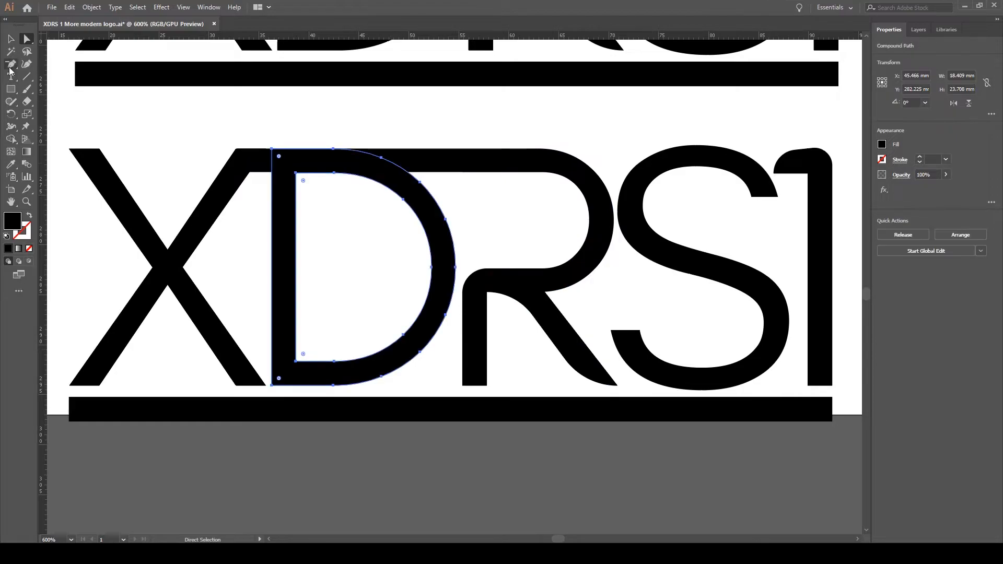
pyautogui.click(10, 88)
pyautogui.moveTo(296, 361); pyautogui.dragTo(236, 385)
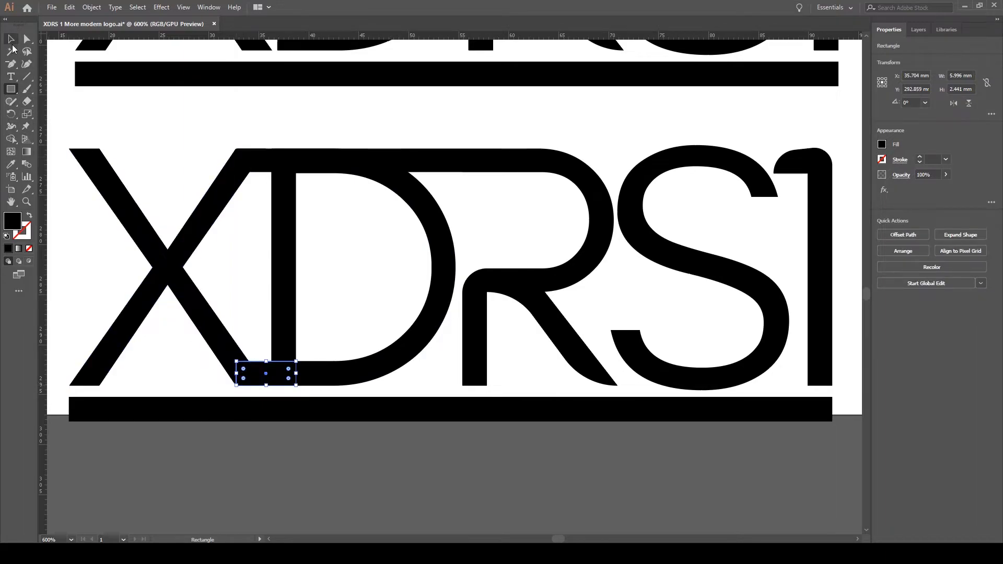
pyautogui.click(152, 94)
pyautogui.click(323, 370)
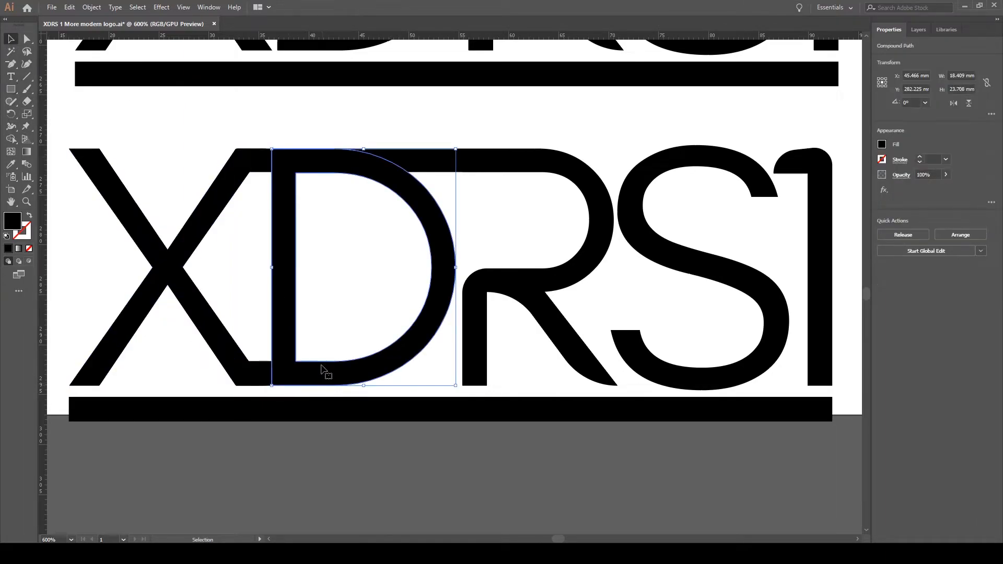
pyautogui.click(355, 299)
pyautogui.click(280, 226)
pyautogui.click(309, 215)
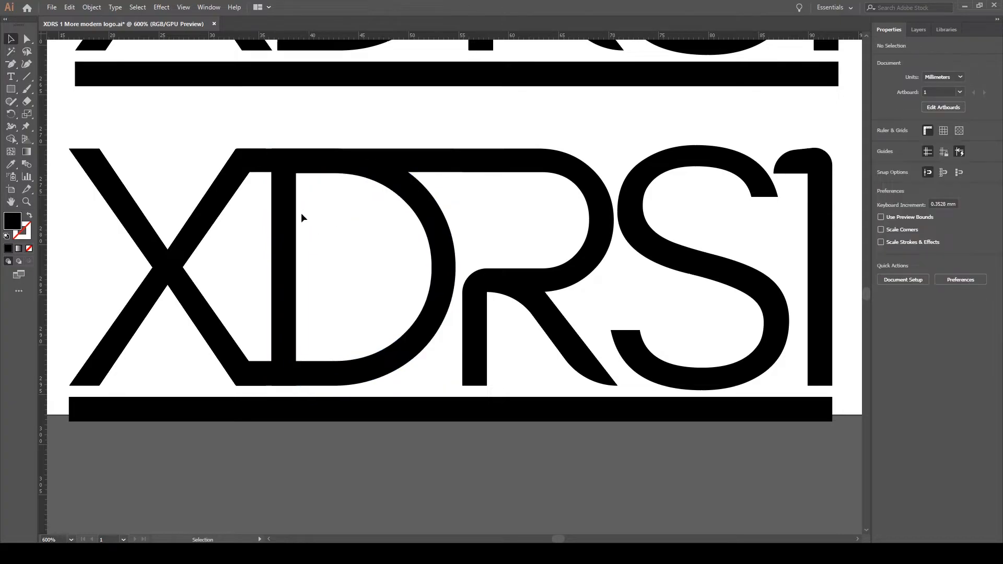
# Place copies of the bridging rectangle across the D's stem, just inside its upper and lower edges
pyautogui.click(265, 168)
pyautogui.click(277, 375)
pyautogui.moveTo(274, 381); pyautogui.dragTo(309, 194)
pyautogui.click(328, 305)
pyautogui.click(342, 205)
pyautogui.click(304, 189)
pyautogui.click(262, 230)
# Pull the left end of the R's top bar back to the outer edge of the D's stem
pyautogui.click(265, 168)
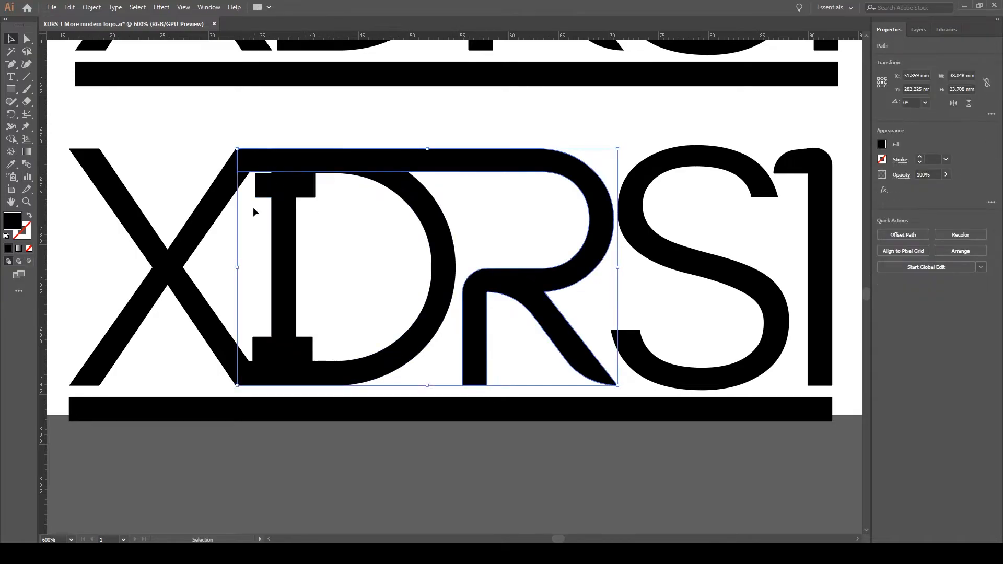
pyautogui.click(27, 39)
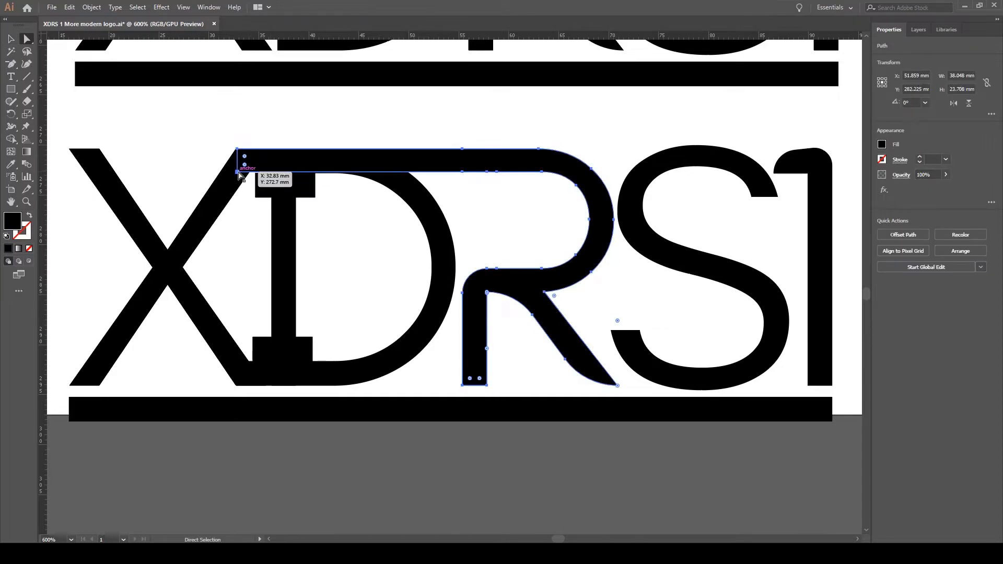
pyautogui.click(238, 172)
pyautogui.moveTo(238, 172); pyautogui.dragTo(272, 172)
pyautogui.hotkey('ctrl', 'shift', 'a')
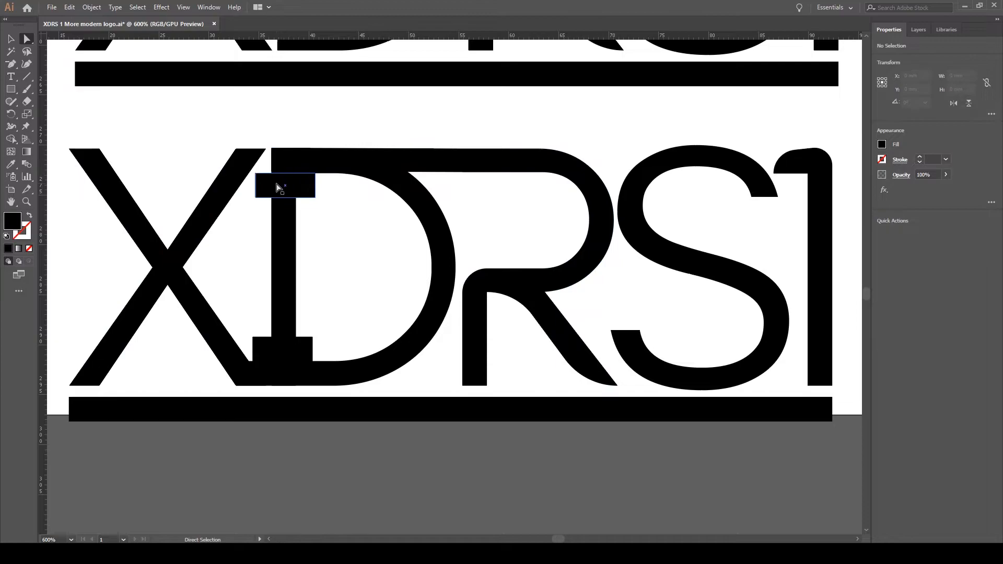
# Try to copy the lower inner rectangle up to the D's top edge
pyautogui.click(278, 362)
pyautogui.keyDown('alt'); pyautogui.moveTo(285, 354); pyautogui.dragTo(287, 224); pyautogui.keyUp('alt')
pyautogui.hotkey('ctrl', 'z')
pyautogui.keyDown('alt'); pyautogui.moveTo(297, 359); pyautogui.dragTo(280, 168); pyautogui.keyUp('alt')
pyautogui.click(320, 117)
pyautogui.hotkey('ctrl', 'z')
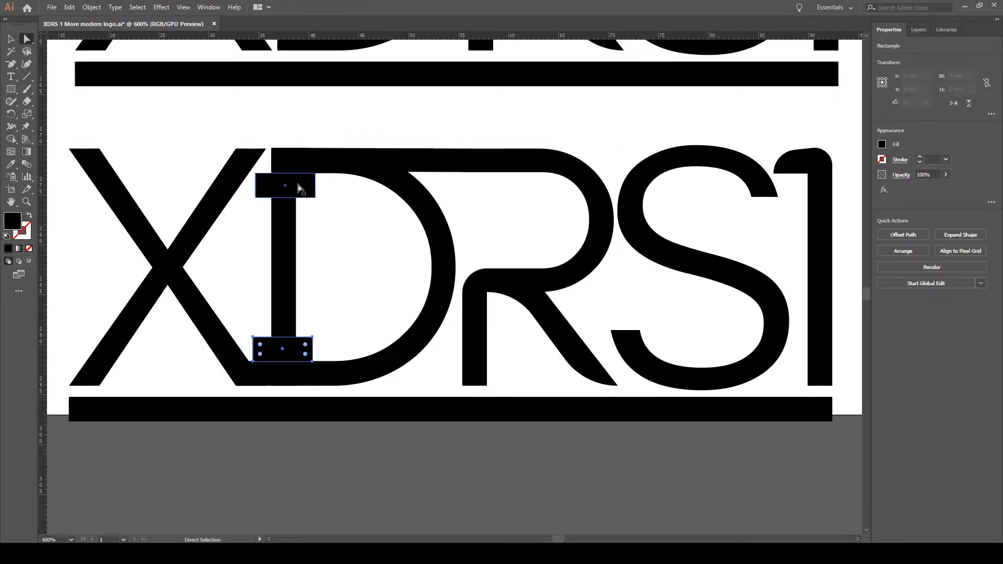
# Move the lower inner rectangle up to bridge the X and D tops, and align the other rectangle with the D's inner top edge
pyautogui.moveTo(298, 357); pyautogui.dragTo(281, 168)
pyautogui.click(337, 222)
pyautogui.click(309, 193)
pyautogui.press('Up')
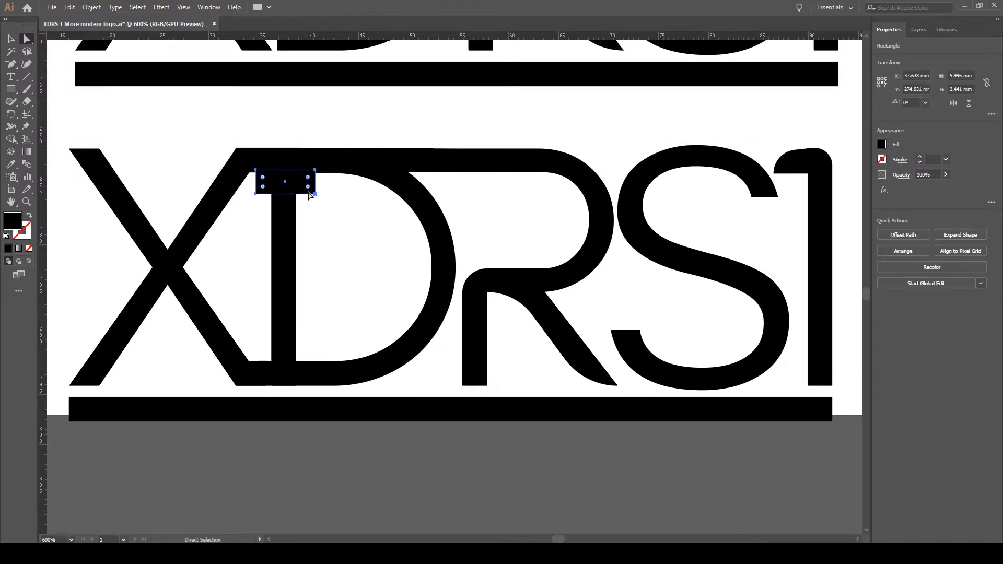
pyautogui.press('Up')
pyautogui.hotkey('ctrl', '+')
pyautogui.hotkey('ctrl', '+')
pyautogui.hotkey('ctrl', '+')
pyautogui.hotkey('ctrl', '+')
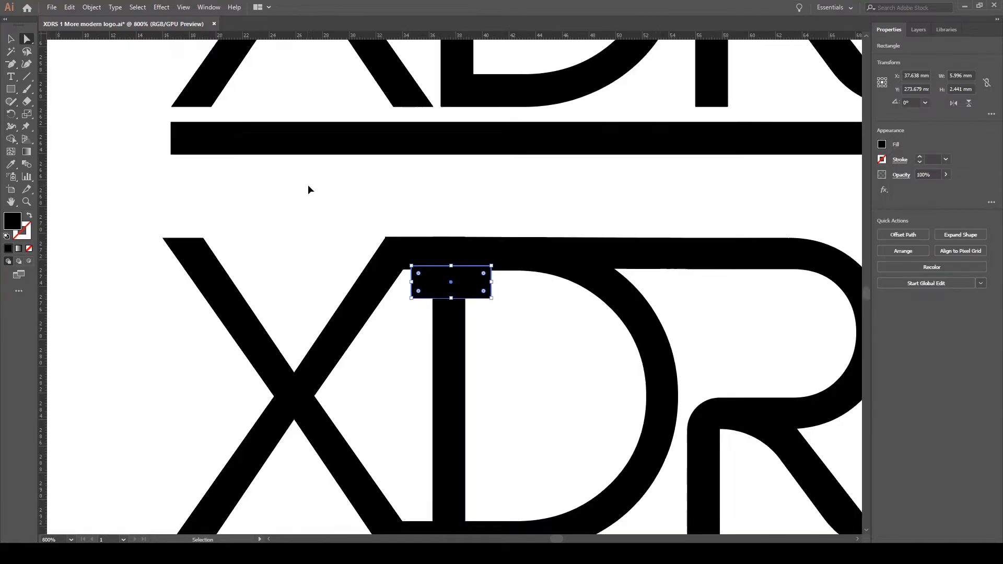
pyautogui.hotkey('ctrl', '+')
pyautogui.moveTo(427, 274); pyautogui.dragTo(431, 293)
pyautogui.click(324, 213)
# Lower the top bridging rectangle's bottom edge to match the D's inner top edge, making it about 2.52 mm high
pyautogui.click(508, 231)
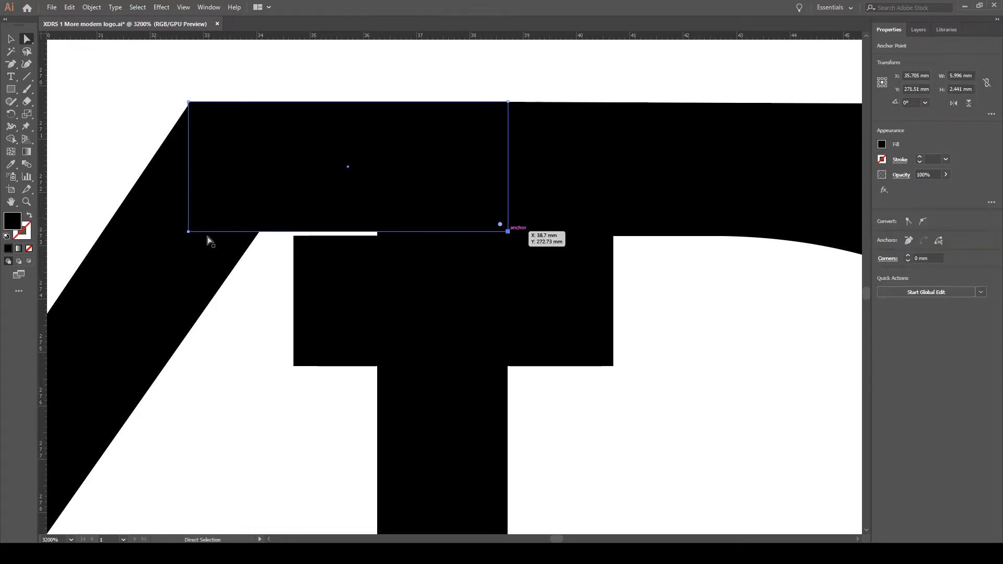
pyautogui.keyDown('shift'); pyautogui.click(187, 234); pyautogui.keyUp('shift')
pyautogui.moveTo(187, 234); pyautogui.dragTo(188, 240)
pyautogui.click(197, 103)
pyautogui.click(197, 105)
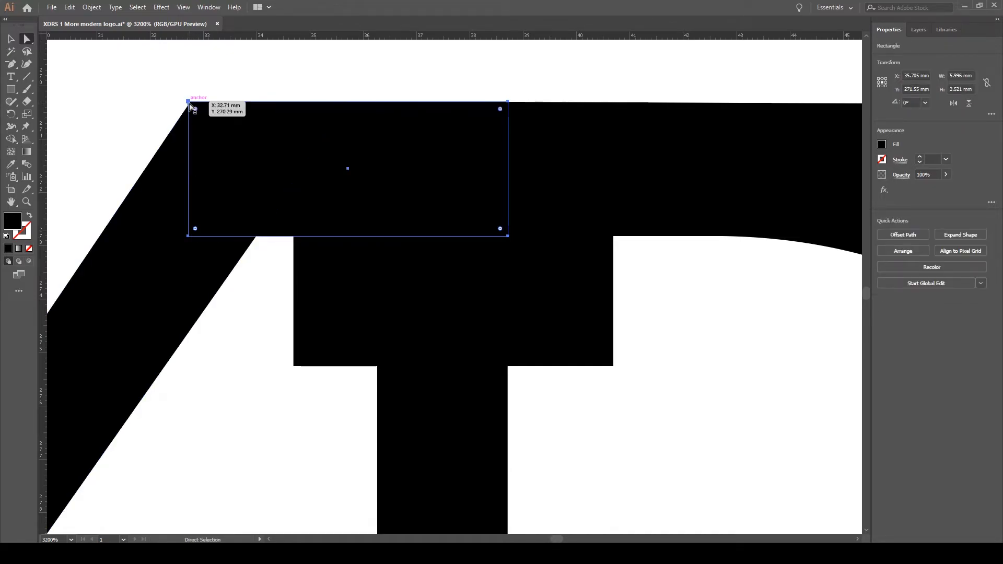
pyautogui.click(157, 127)
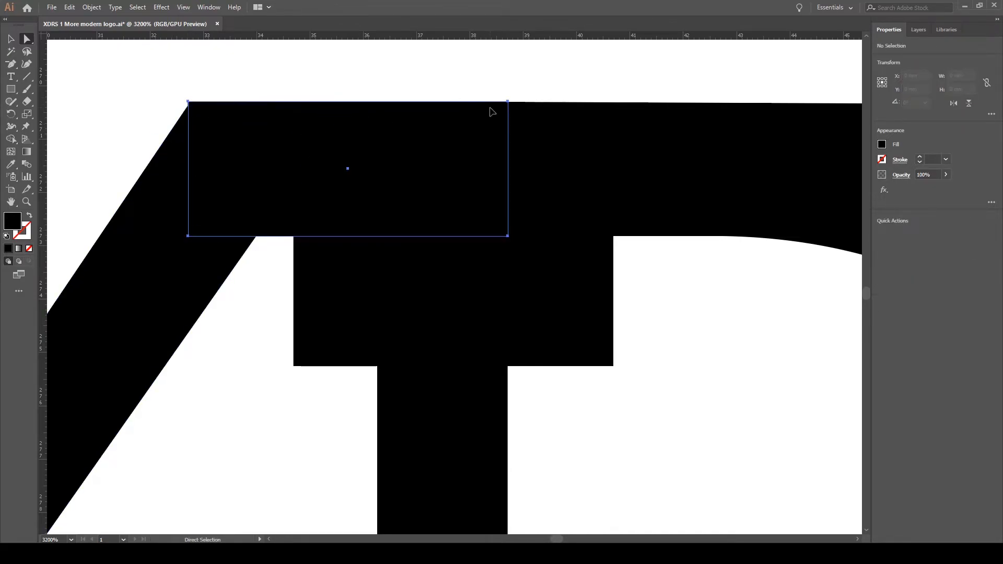
# Shift the rectangle bridging the X and D tops down slightly, to about Y 271.63 mm
pyautogui.click(420, 120)
pyautogui.press('Down')
pyautogui.press('Up')
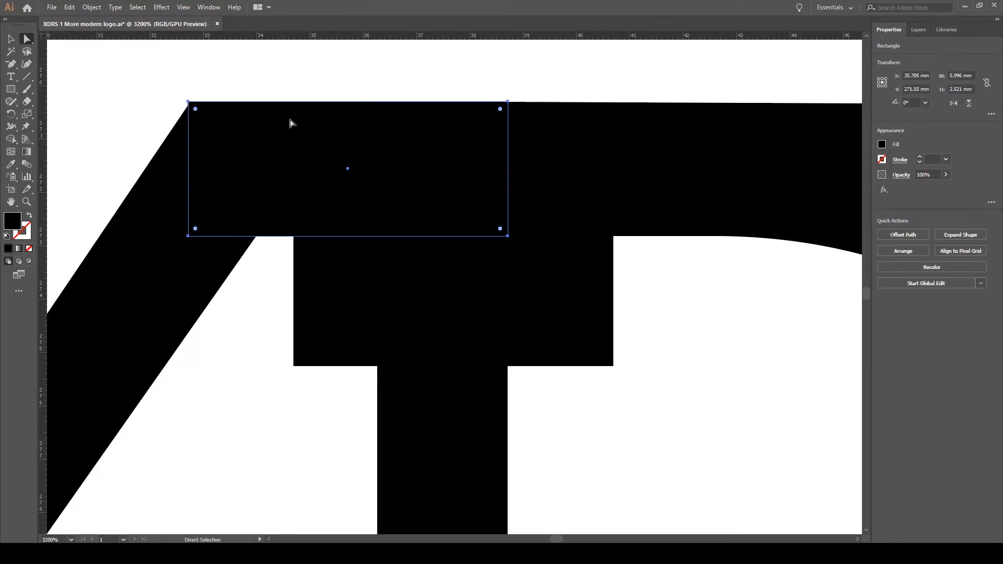
pyautogui.moveTo(241, 130); pyautogui.dragTo(237, 133)
pyautogui.click(230, 94)
pyautogui.click(378, 102)
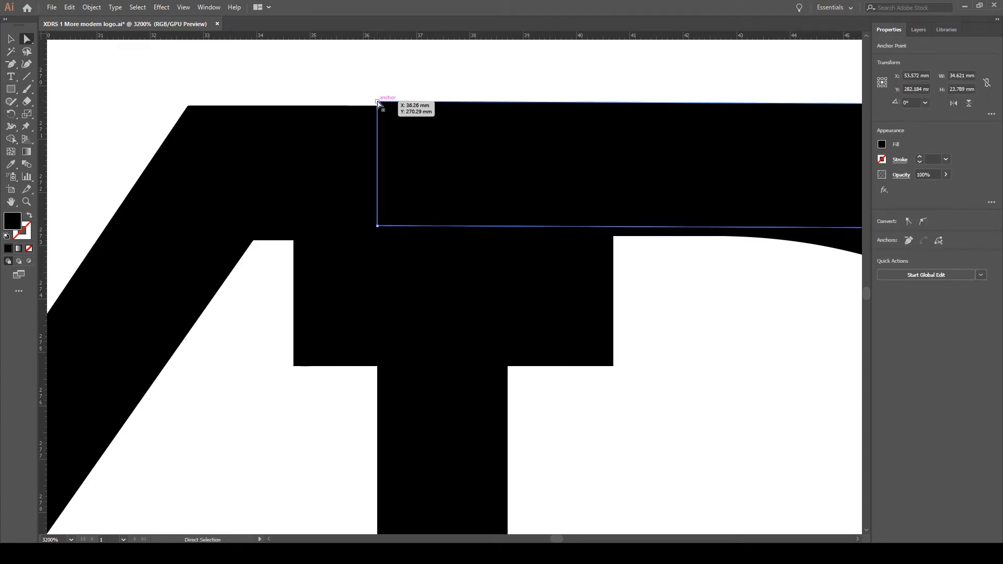
pyautogui.press('ctrl')
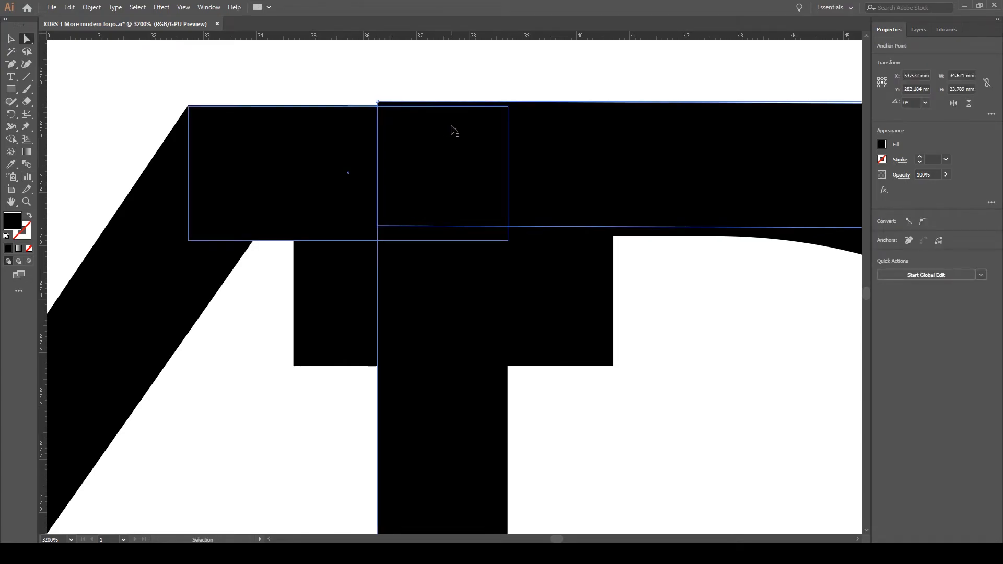
# Place a copy of the inner rectangle across the bottom of the D's stem, against the bowl's lower inner edge
pyautogui.hotkey('ctrl', '-')
pyautogui.hotkey('ctrl', '-')
pyautogui.hotkey('ctrl', '-')
pyautogui.hotkey('ctrl', '-')
pyautogui.hotkey('ctrl', '-')
pyautogui.hotkey('ctrl', '-')
pyautogui.hotkey('ctrl', '=')
pyautogui.hotkey('ctrl', '=')
pyautogui.hotkey('ctrl', '=')
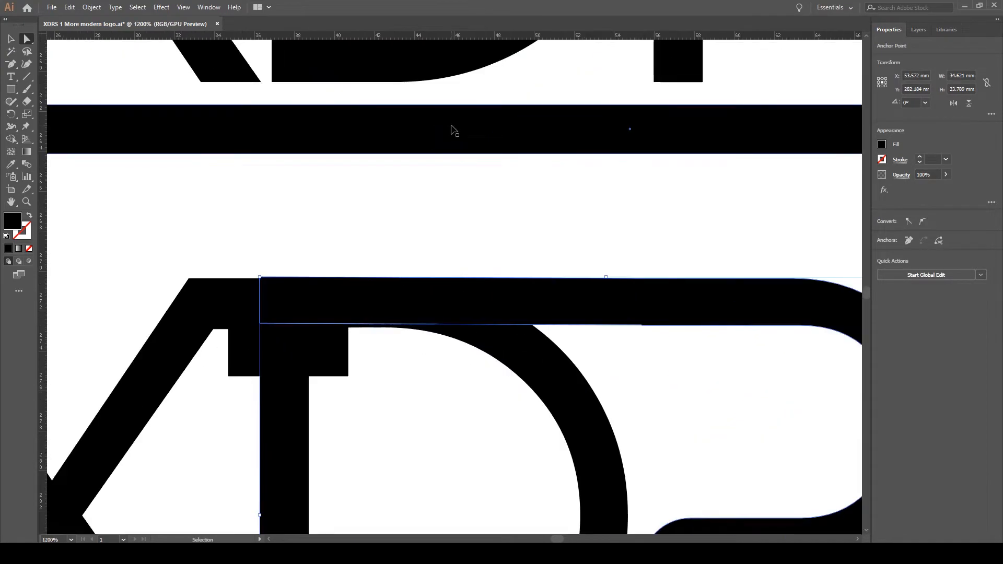
pyautogui.hotkey('ctrl', '-')
pyautogui.hotkey('ctrl', '-')
pyautogui.hotkey('ctrl', '-')
pyautogui.hotkey('ctrl', '-')
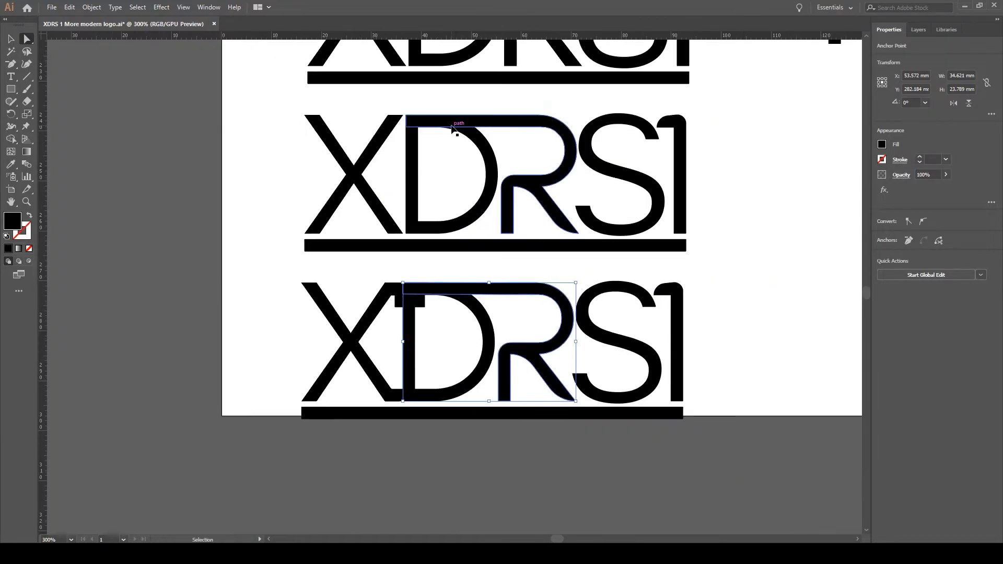
pyautogui.scroll(-2, 679, 319)
pyautogui.click(418, 258)
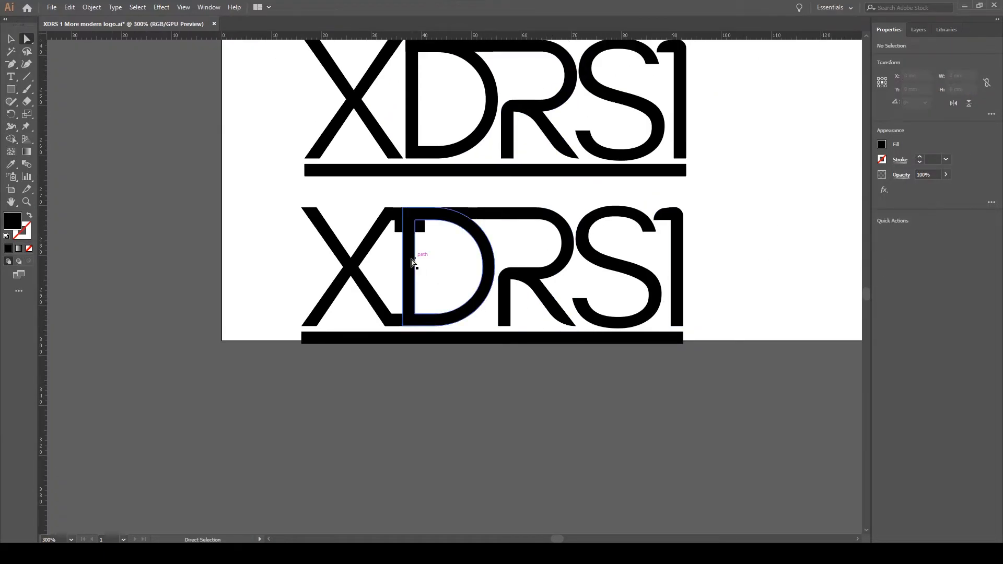
pyautogui.click(403, 324)
pyautogui.moveTo(404, 325); pyautogui.dragTo(414, 309)
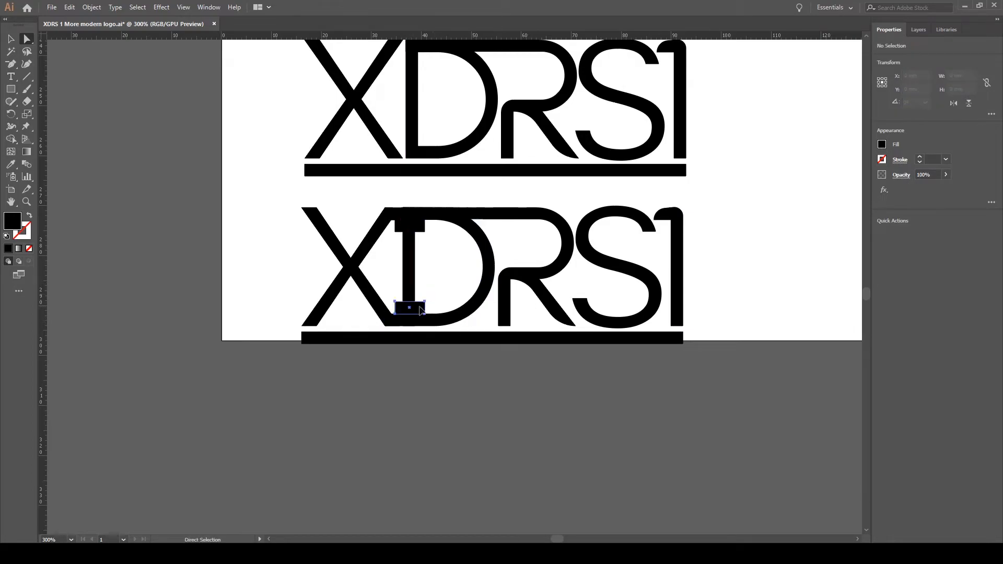
# Fill the two rectangles crossing the D's stem with white sampled from the background
pyautogui.moveTo(413, 309); pyautogui.dragTo(416, 235)
pyautogui.press('i')
pyautogui.click(422, 270)
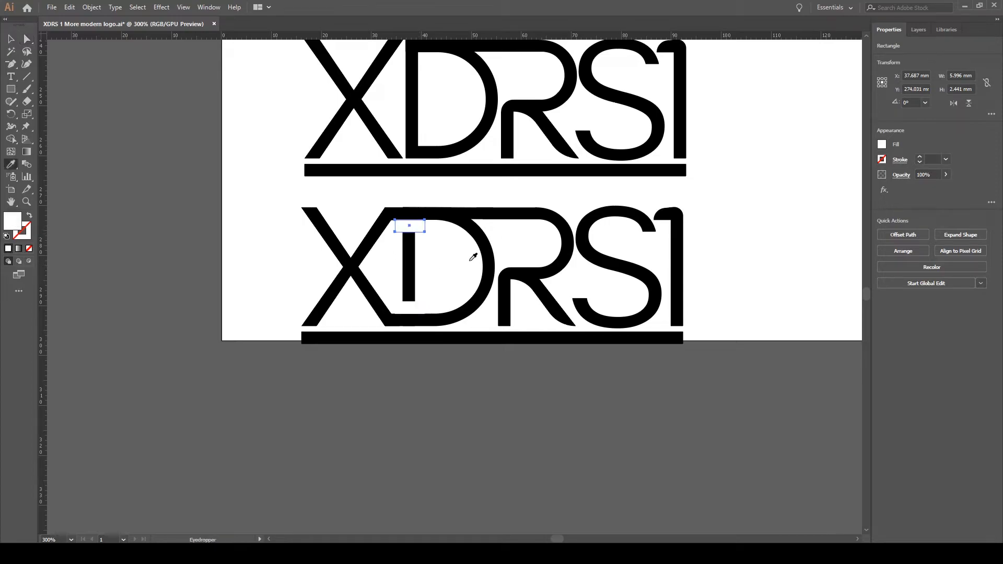
pyautogui.press('a')
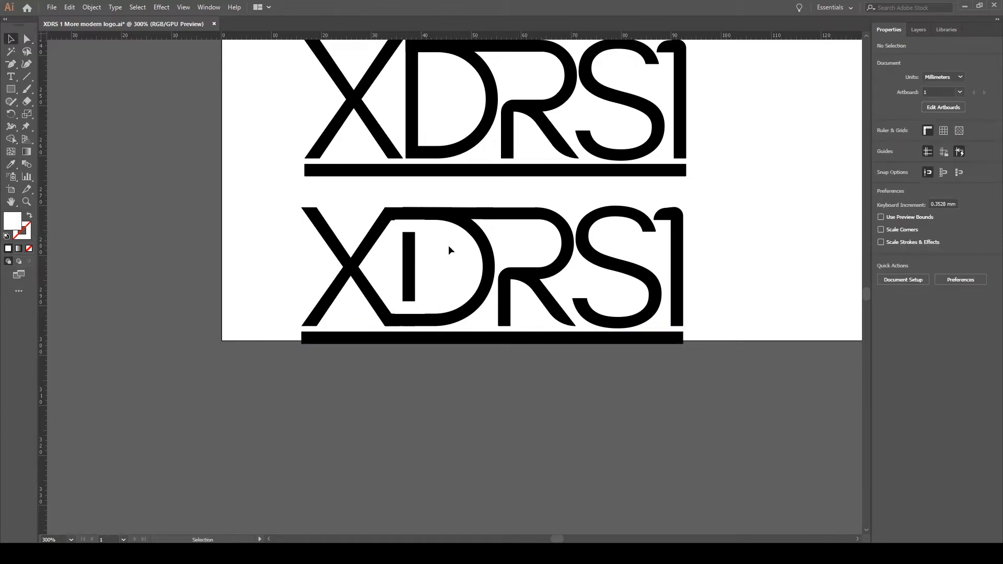
pyautogui.scroll(1, 464, 251)
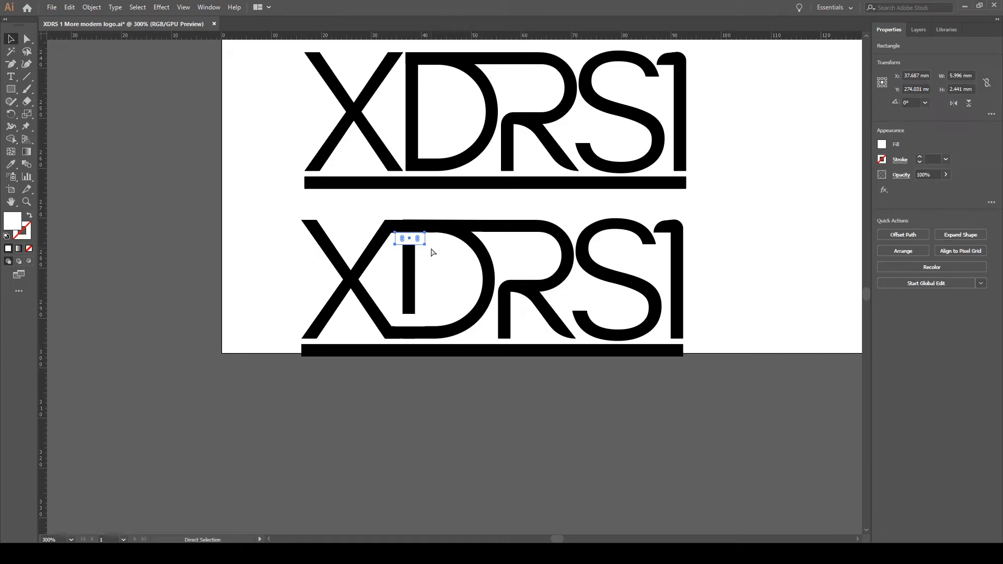
# Subtract the upper white rectangle from the D to cut a gap at the top of its stem
pyautogui.hotkey('ctrl', '=')
pyautogui.hotkey('ctrl', '=')
pyautogui.click(510, 321)
pyautogui.click(463, 297)
pyautogui.keyDown('shift'); pyautogui.click(462, 321); pyautogui.keyUp('shift')
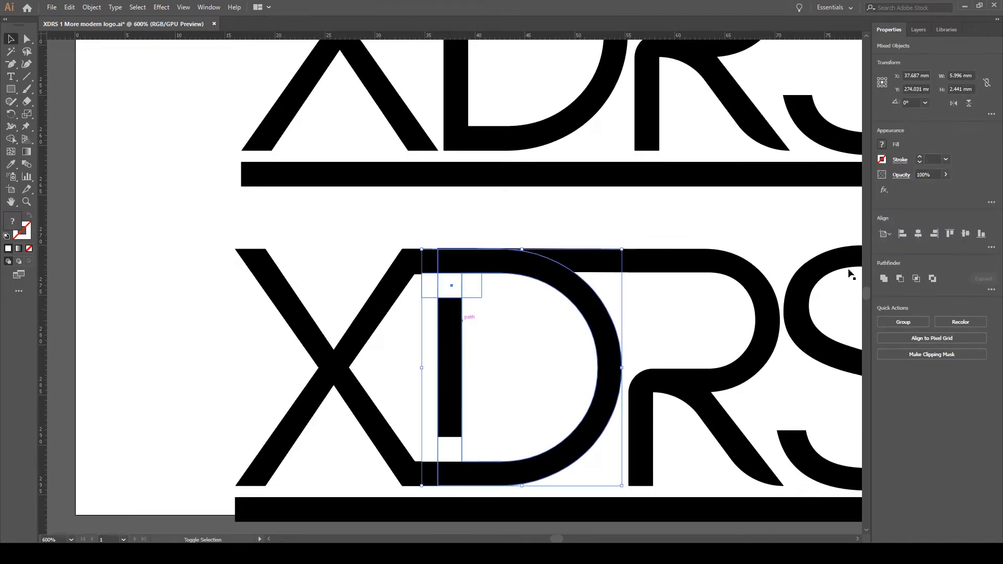
pyautogui.click(900, 279)
pyautogui.click(522, 347)
# Subtract the lower white rectangle from the D to cut a gap at the bottom of its stem
pyautogui.scroll(-3, 463, 319)
pyautogui.click(462, 321)
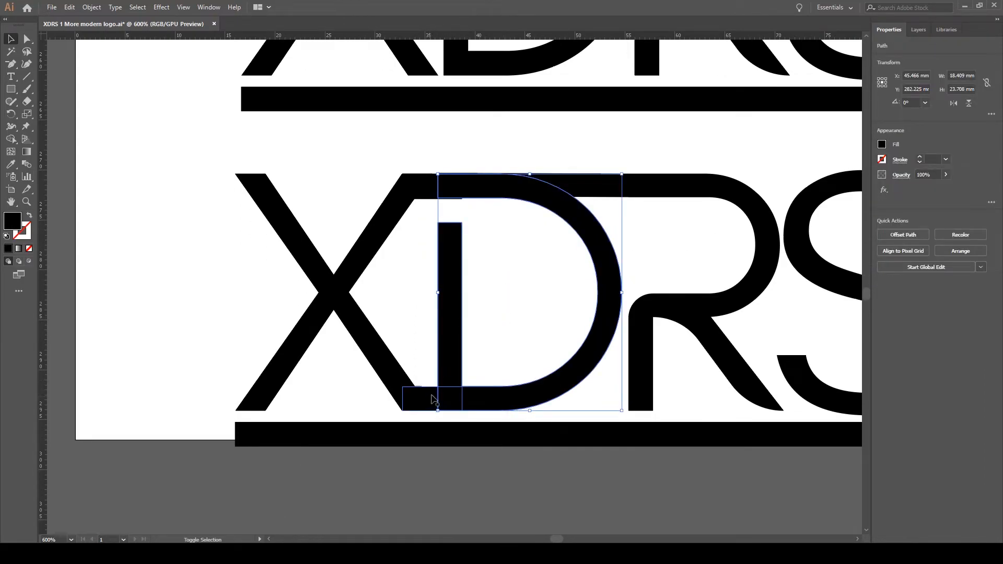
pyautogui.click(431, 374)
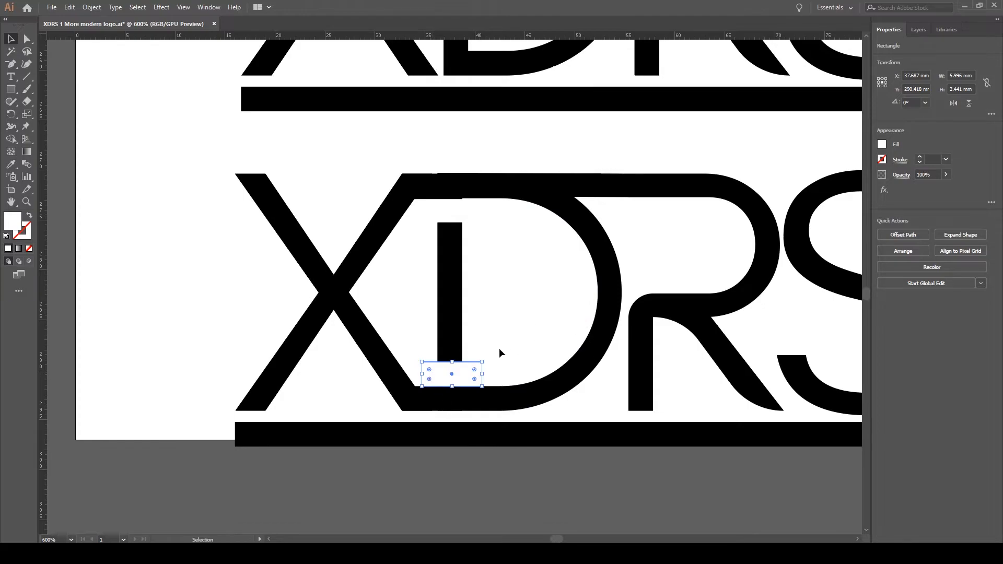
pyautogui.keyDown('shift'); pyautogui.click(444, 343); pyautogui.keyUp('shift')
pyautogui.click(900, 279)
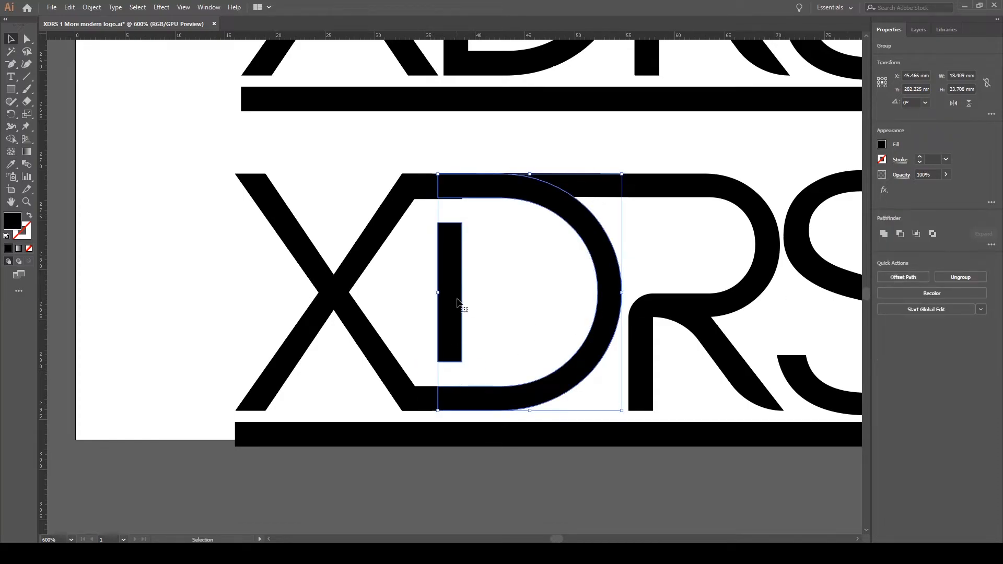
pyautogui.click(536, 271)
# Remove the black rectangle that bridges the tops of the X and the D
pyautogui.scroll(2, 566, 318)
pyautogui.click(537, 208)
pyautogui.click(439, 227)
pyautogui.click(439, 224)
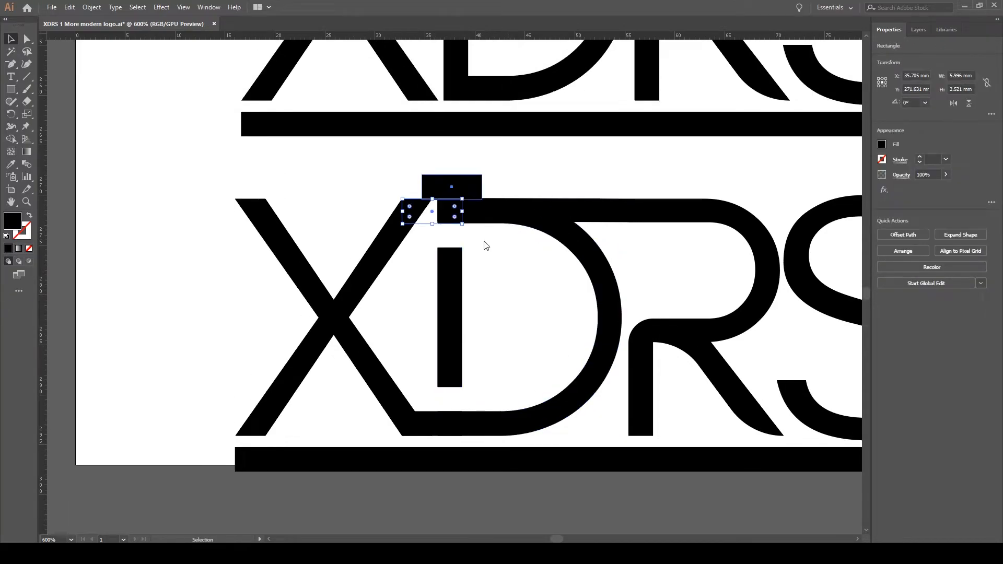
pyautogui.press('Right')
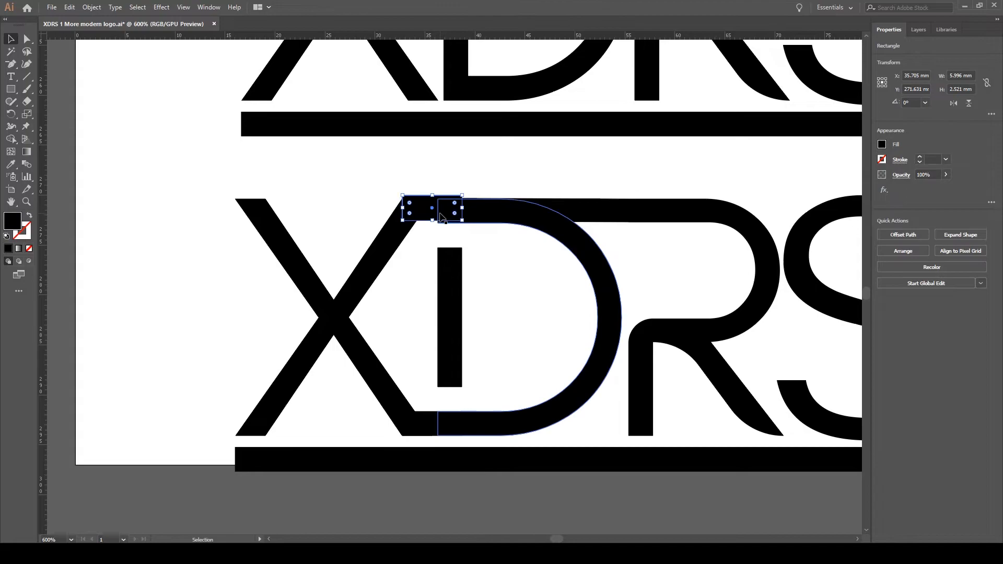
pyautogui.click(531, 284)
pyautogui.moveTo(427, 222); pyautogui.dragTo(235, 300)
pyautogui.scroll(2, 531, 313)
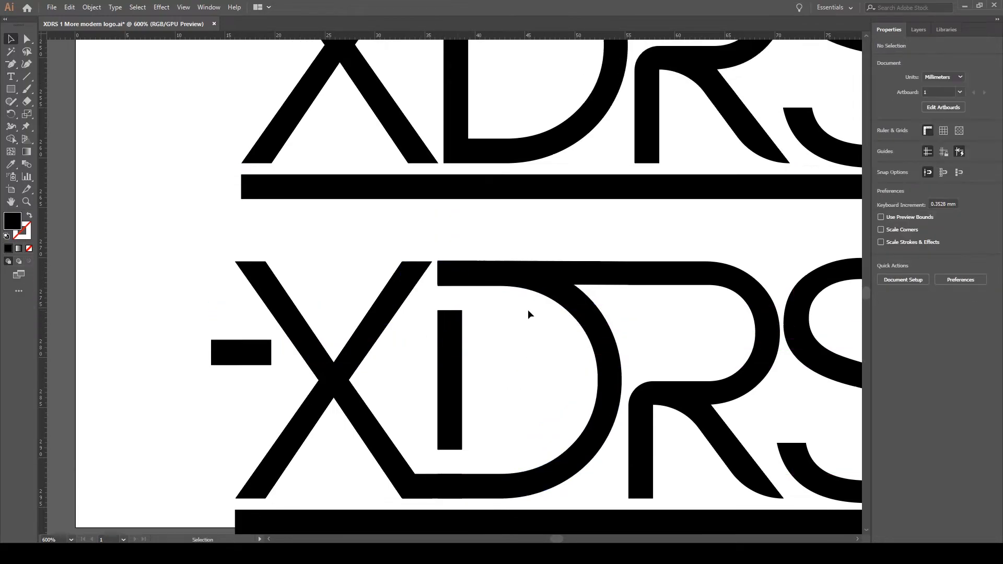
pyautogui.moveTo(246, 352); pyautogui.dragTo(182, 378)
# Place a horizontal guide along the top edge of the bottom logo's X
pyautogui.click(451, 334)
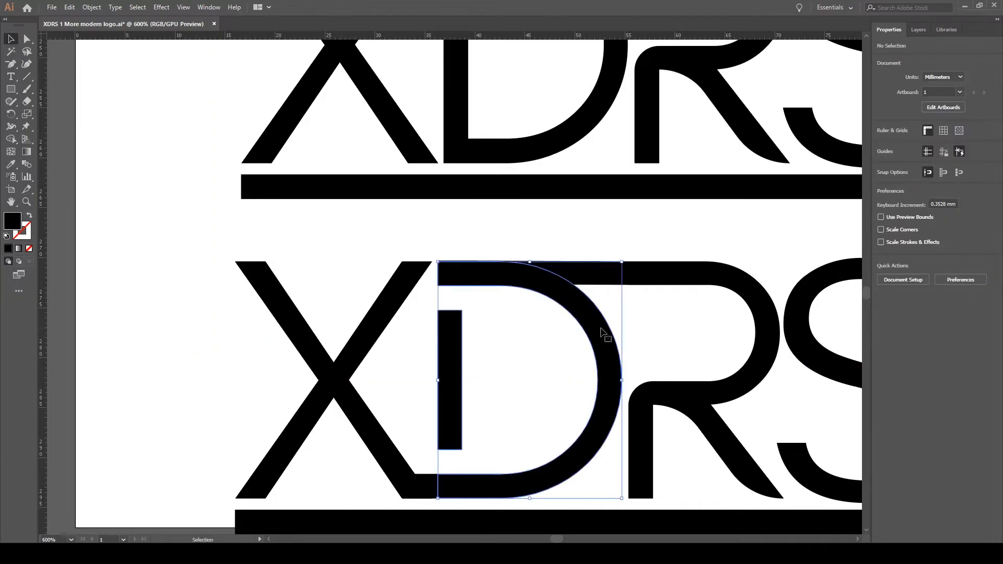
pyautogui.click(426, 266)
pyautogui.press('a')
pyautogui.hotkey('ctrl', '=')
pyautogui.hotkey('ctrl', '=')
pyautogui.hotkey('ctrl', '=')
pyautogui.press('v')
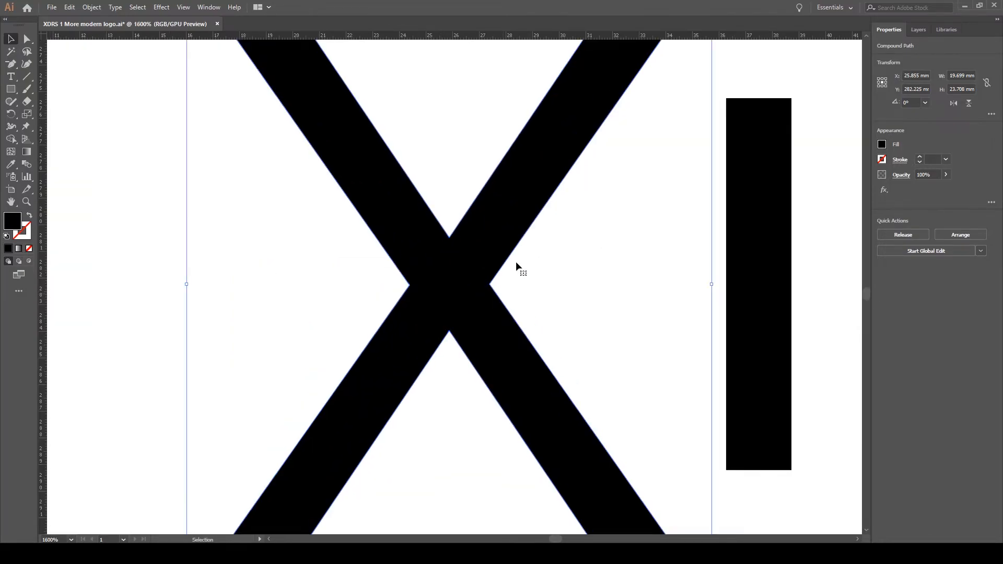
pyautogui.scroll(3, 580, 345)
pyautogui.hscroll(5, 859, 541)
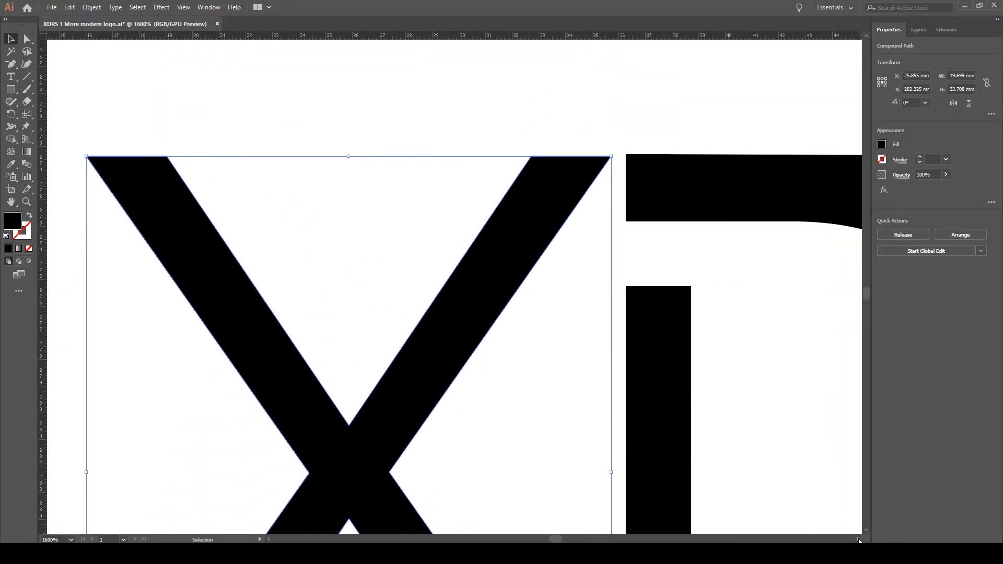
pyautogui.moveTo(444, 40); pyautogui.dragTo(534, 159)
pyautogui.click(552, 130)
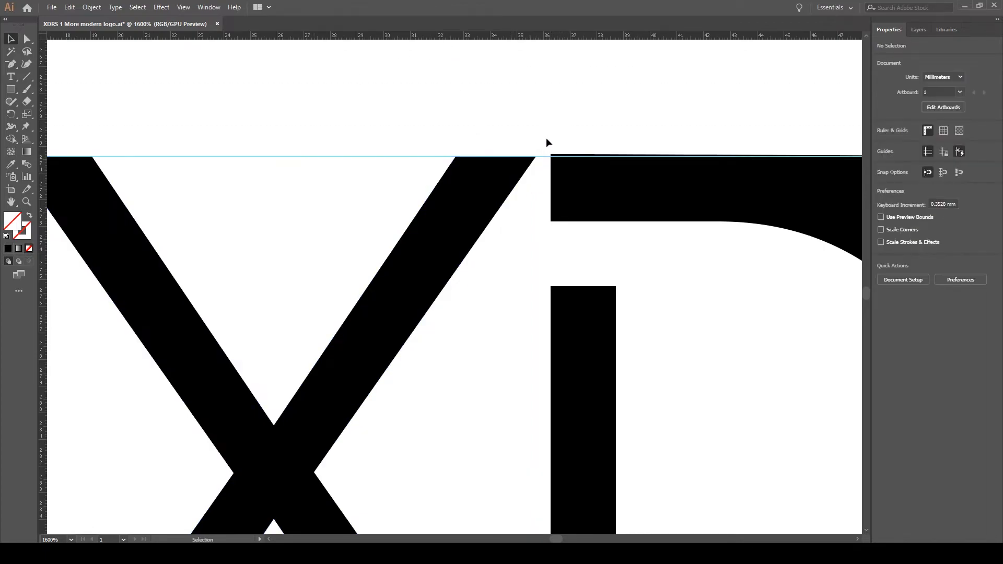
# Raise the top corners of the X's upper-right arm to line up with the D's top edge
pyautogui.click(527, 169)
pyautogui.press('a')
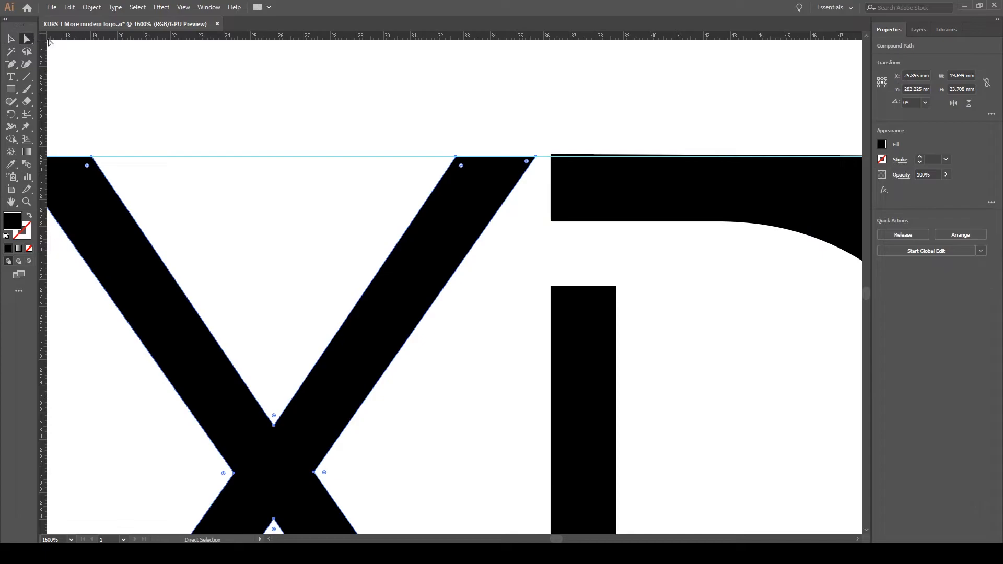
pyautogui.moveTo(542, 158); pyautogui.dragTo(527, 179)
pyautogui.click(531, 159)
pyautogui.click(457, 158)
pyautogui.moveTo(456, 159); pyautogui.dragTo(460, 158)
pyautogui.moveTo(459, 154); pyautogui.dragTo(459, 155)
pyautogui.click(640, 123)
pyautogui.scroll(-6, 616, 58)
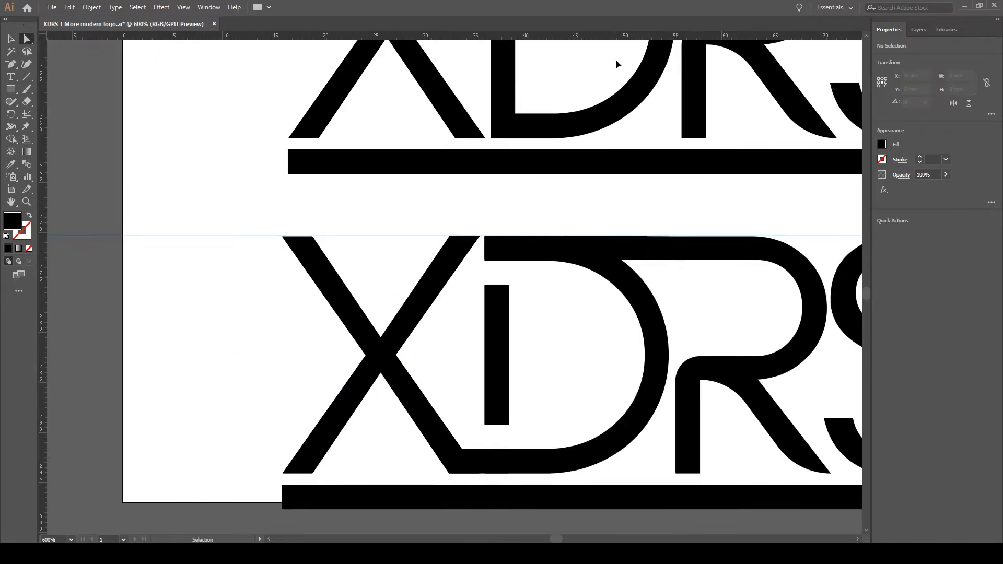
# Raise both top corners of the X's upper-left arm to the horizontal guide
pyautogui.scroll(5, 616, 59)
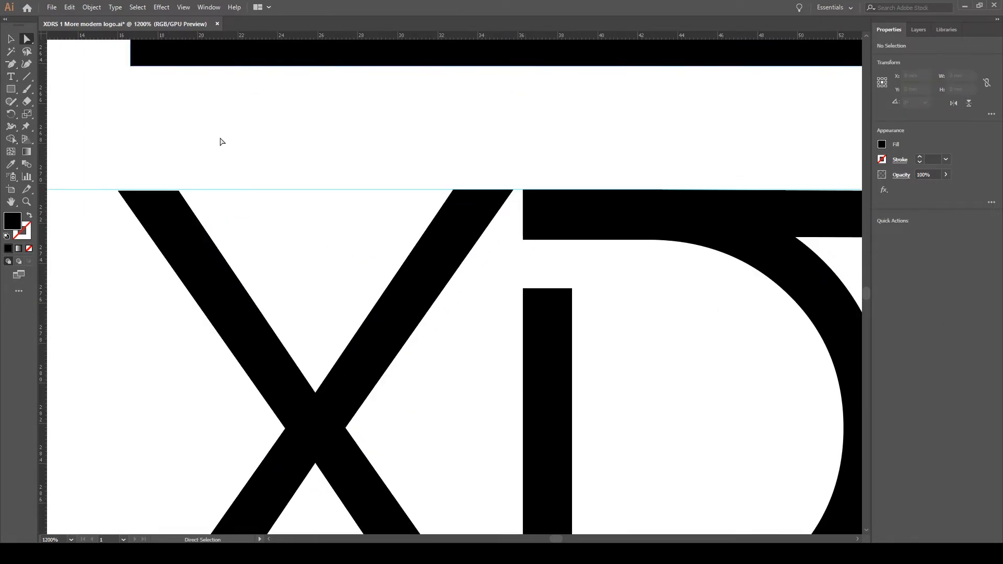
pyautogui.click(179, 190)
pyautogui.keyDown('shift'); pyautogui.click(118, 191); pyautogui.keyUp('shift')
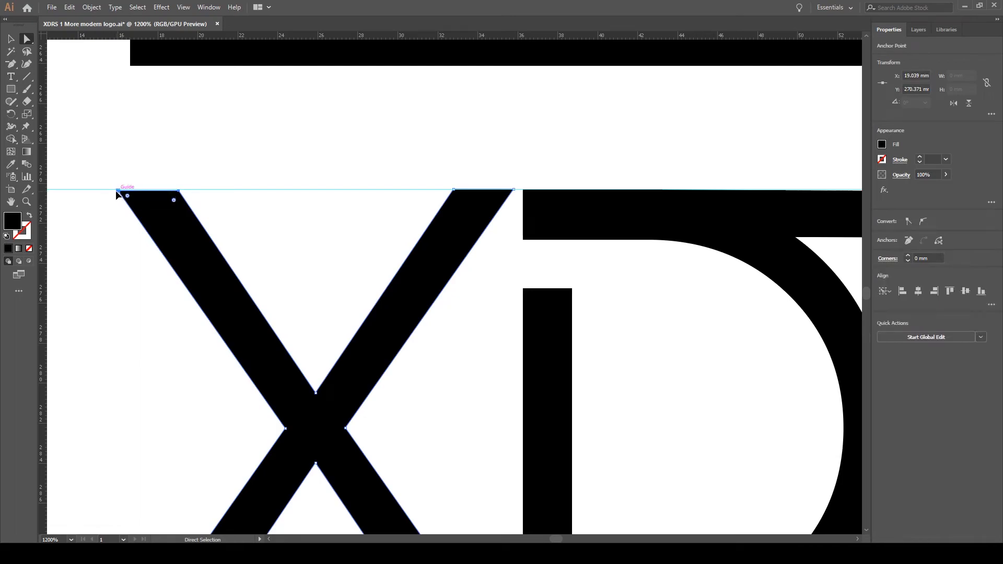
pyautogui.moveTo(116, 193); pyautogui.dragTo(118, 193)
pyautogui.click(188, 158)
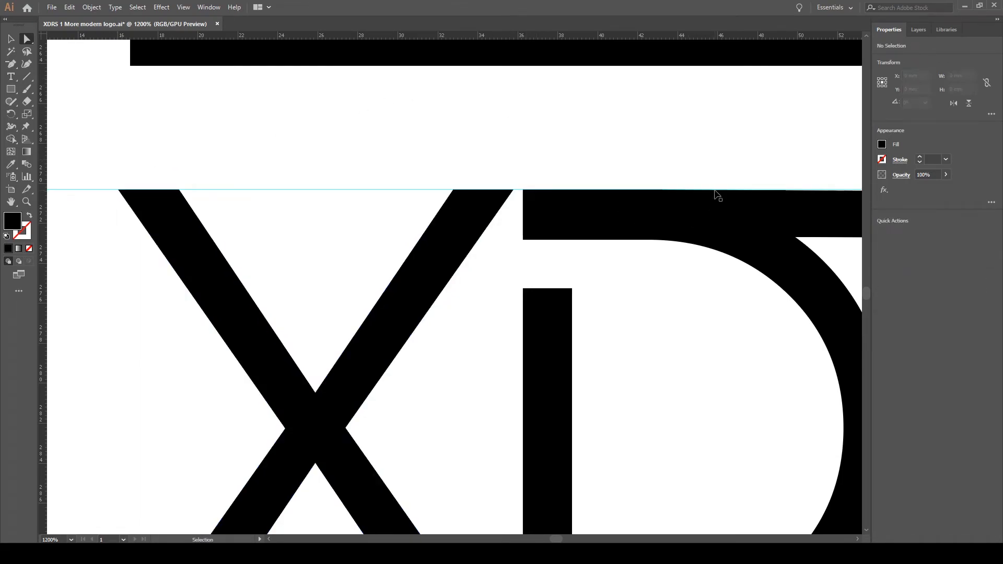
# Delete the horizontal guide crossing the bottom logo
pyautogui.hotkey('ctrl', '-')
pyautogui.hotkey('ctrl', '-')
pyautogui.hotkey('ctrl', '-')
pyautogui.hotkey('ctrl', '-')
pyautogui.hotkey('ctrl', '-')
pyautogui.hotkey('ctrl', '-')
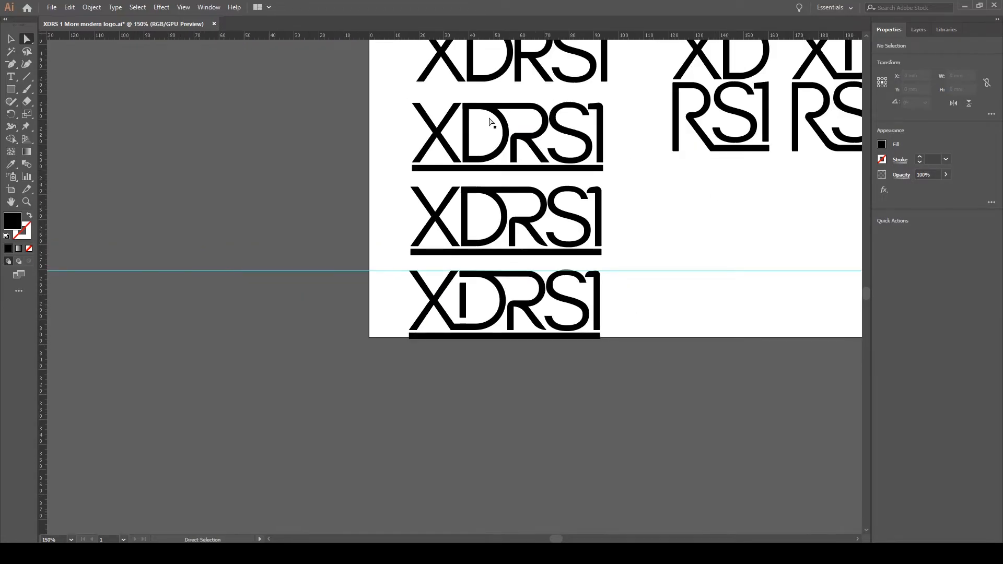
pyautogui.click(11, 39)
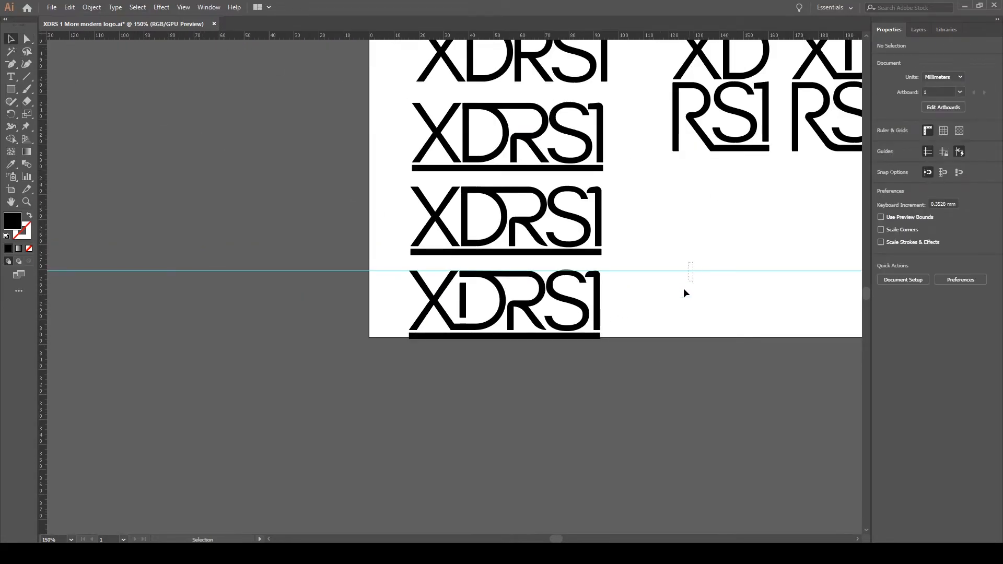
pyautogui.click(644, 272)
pyautogui.press('Delete')
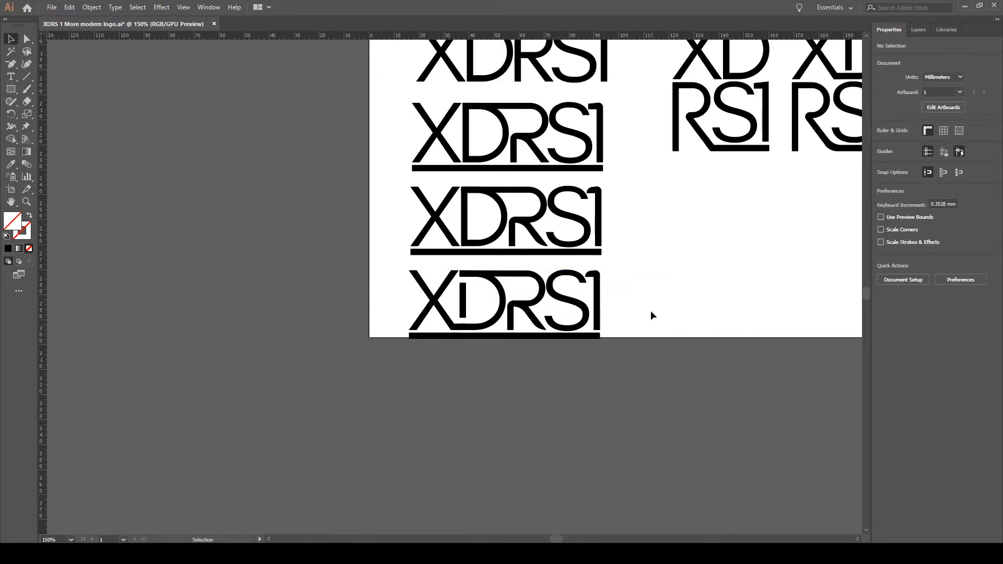
pyautogui.click(464, 299)
pyautogui.click(737, 302)
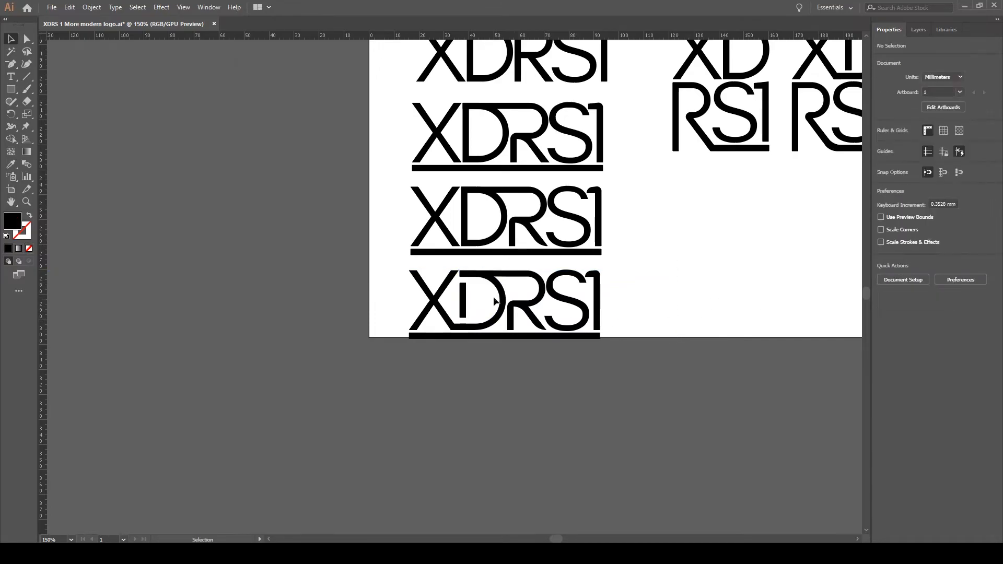
# Lengthen the D's detached stem at both ends to narrow the gaps above and below it
pyautogui.click(462, 301)
pyautogui.hotkey('ctrl', '=')
pyautogui.hotkey('ctrl', '=')
pyautogui.hotkey('ctrl', '=')
pyautogui.hotkey('ctrl', '=')
pyautogui.hotkey('ctrl', '=')
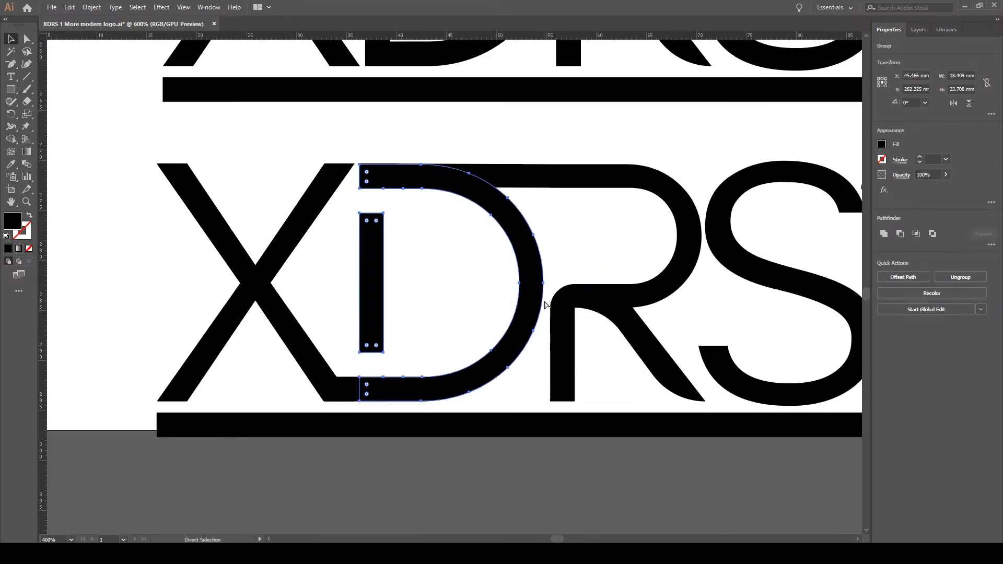
pyautogui.press('v')
pyautogui.click(27, 39)
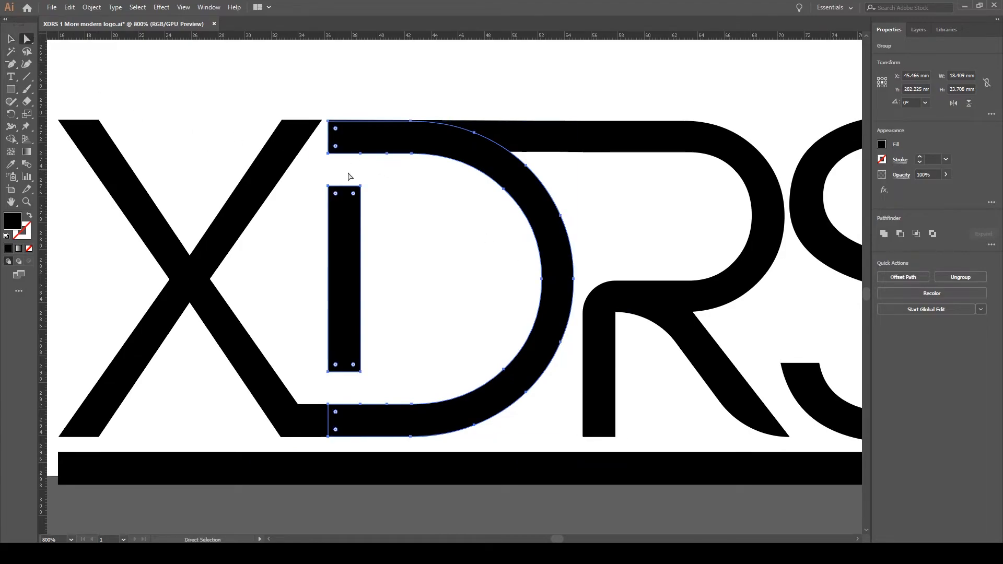
pyautogui.click(329, 186)
pyautogui.moveTo(329, 187); pyautogui.dragTo(330, 167)
pyautogui.moveTo(329, 373); pyautogui.dragTo(327, 389)
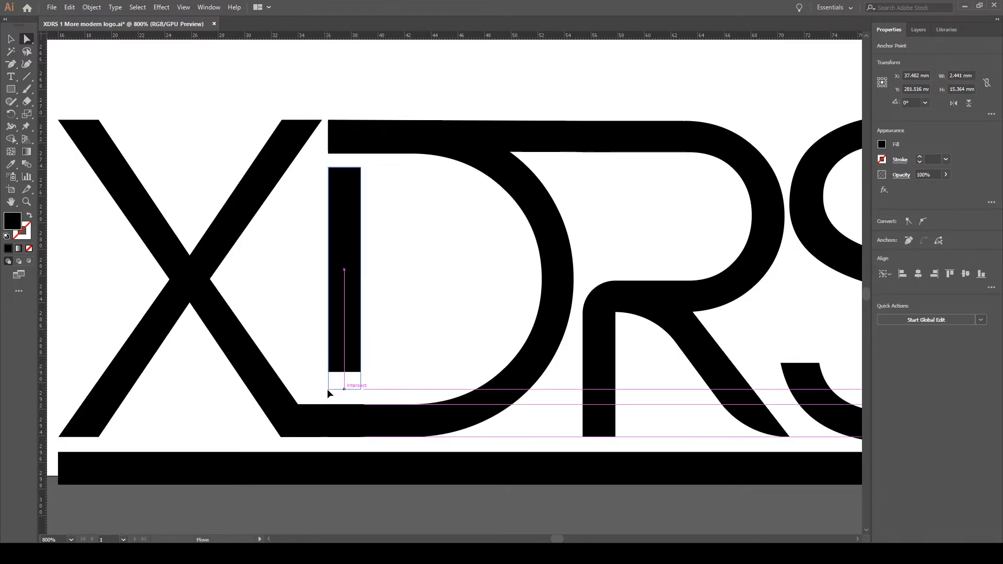
pyautogui.click(430, 336)
# Straighten the R's diagonal leg in the bottom logo by removing the curve at its foot
pyautogui.hotkey('ctrl', '-')
pyautogui.hotkey('ctrl', '-')
pyautogui.hotkey('ctrl', '-')
pyautogui.hotkey('ctrl', '-')
pyautogui.hotkey('ctrl', '+')
pyautogui.hotkey('ctrl', '+')
pyautogui.hotkey('ctrl', '-')
pyautogui.hotkey('ctrl', '+')
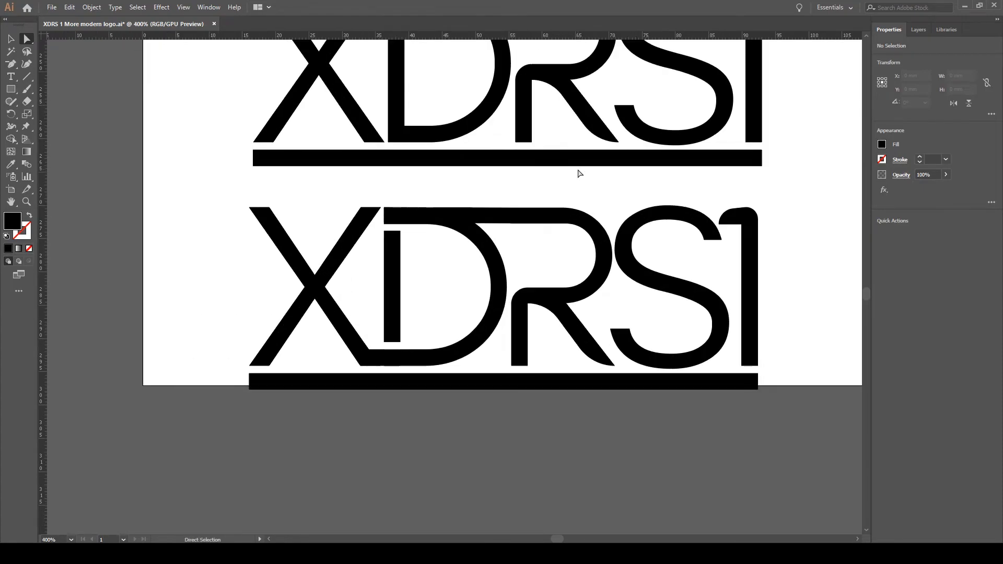
pyautogui.click(586, 367)
pyautogui.moveTo(589, 359)
pyautogui.mouseDown()
pyautogui.moveTo(616, 329)
pyautogui.moveTo(587, 351)
pyautogui.mouseUp()
pyautogui.click(573, 414)
pyautogui.click(543, 302)
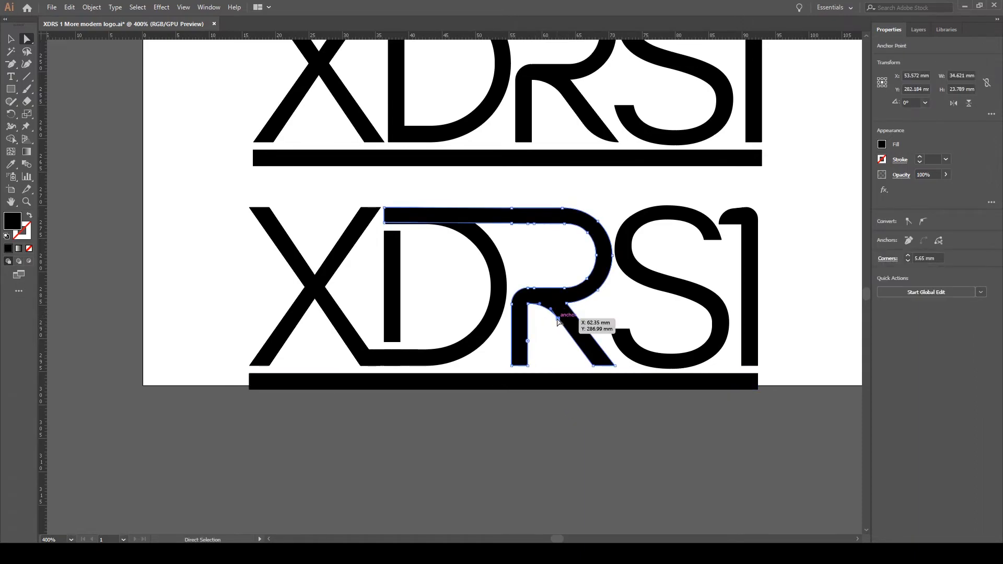
pyautogui.moveTo(529, 303); pyautogui.dragTo(549, 316)
pyautogui.click(548, 316)
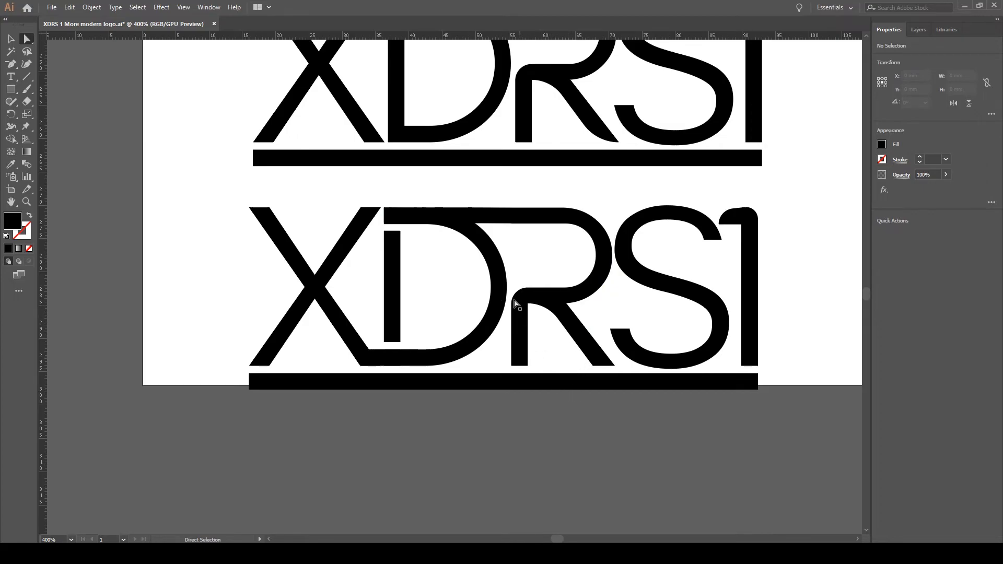
pyautogui.click(540, 303)
pyautogui.click(542, 330)
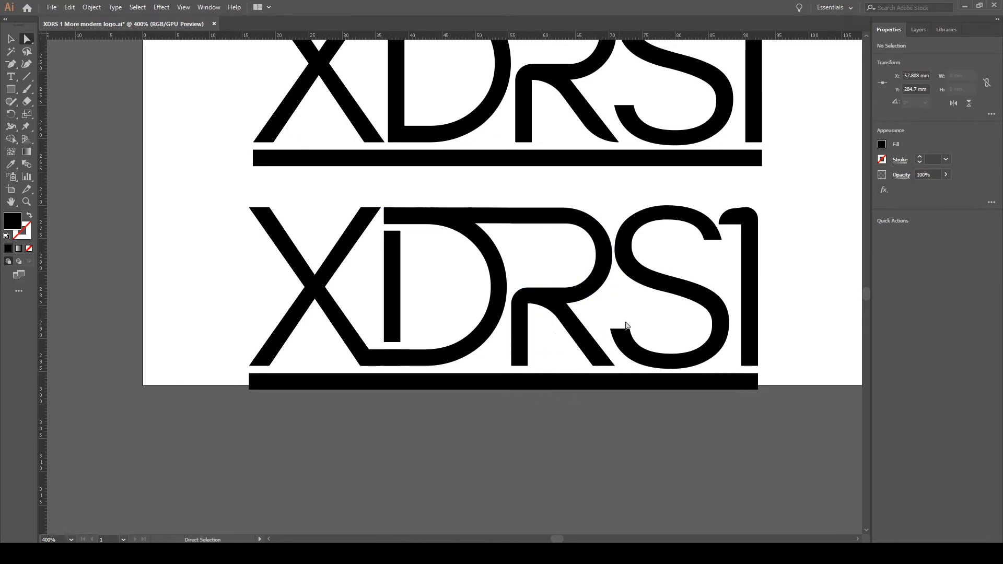
# Duplicate the bottom underlined logo onto the pasteboard directly below the artboard
pyautogui.hotkey('ctrl', '-')
pyautogui.hotkey('ctrl', '-')
pyautogui.hotkey('ctrl', '-')
pyautogui.hotkey('ctrl', '-')
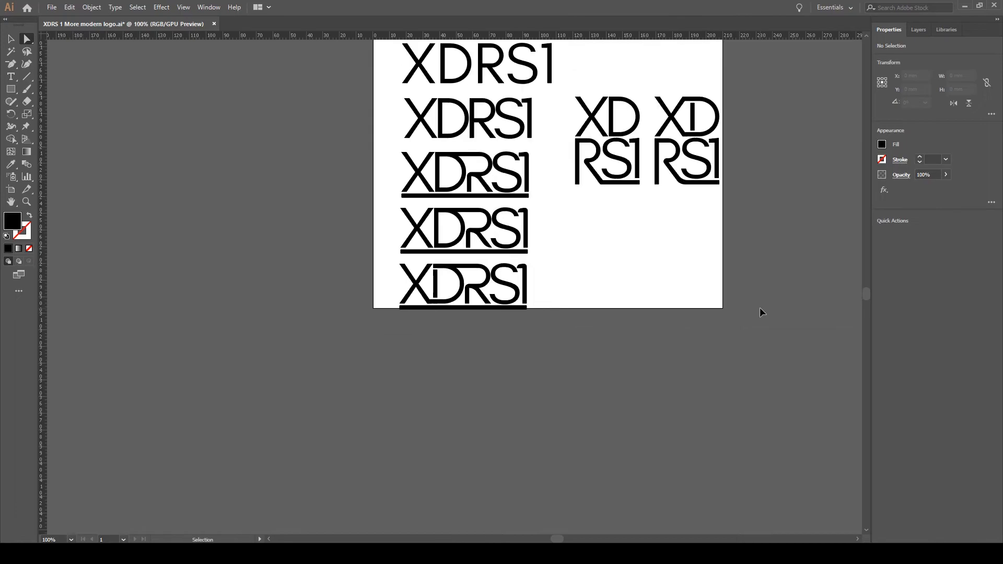
pyautogui.hotkey('ctrl', '+')
pyautogui.hotkey('ctrl', '+')
pyautogui.moveTo(611, 236); pyautogui.dragTo(339, 370)
pyautogui.moveTo(452, 328); pyautogui.dragTo(455, 446)
pyautogui.scroll(-3, 675, 299)
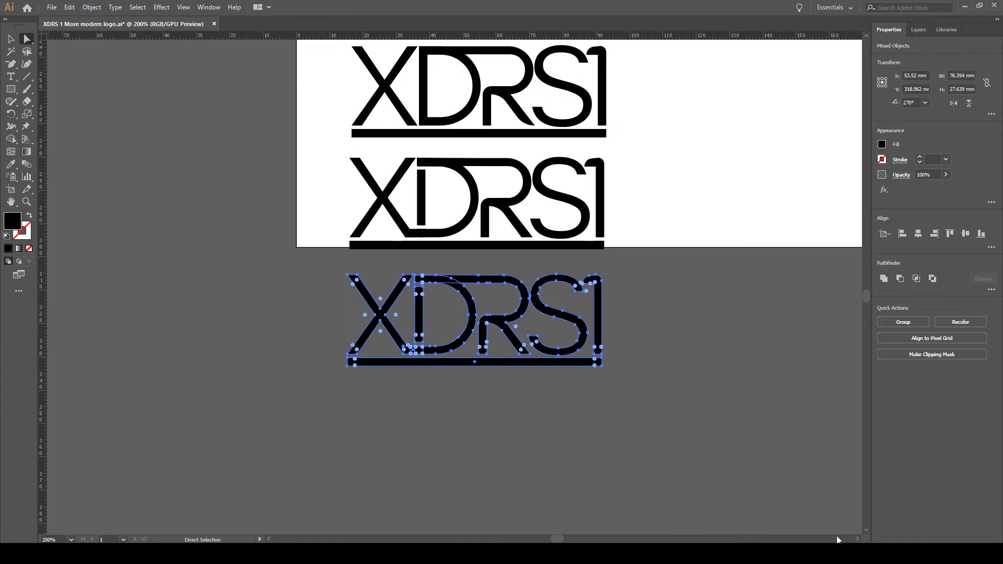
# Place a second copy of the duplicated logo beside it on the pasteboard, at the same height
pyautogui.click(858, 539)
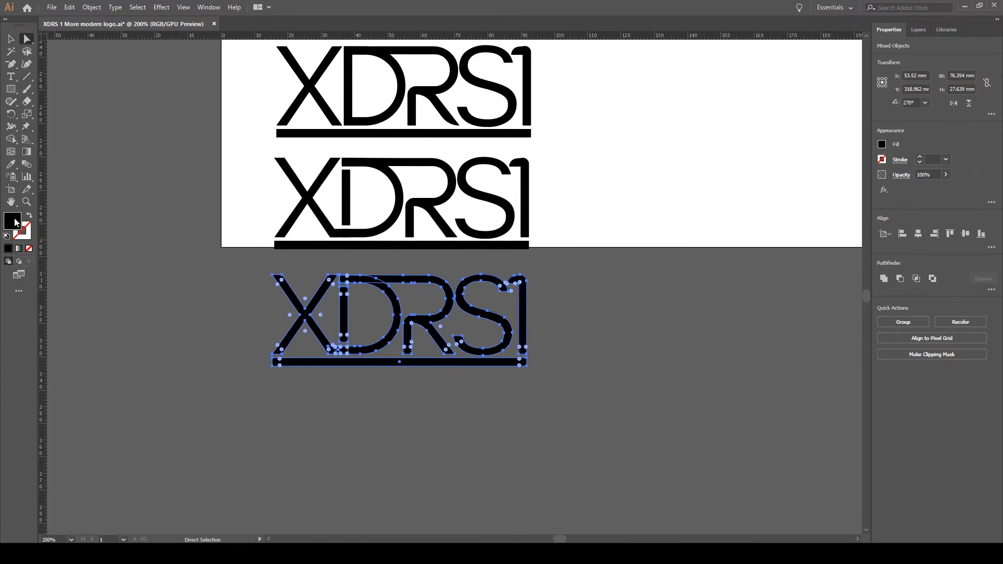
pyautogui.scroll(-1, 544, 336)
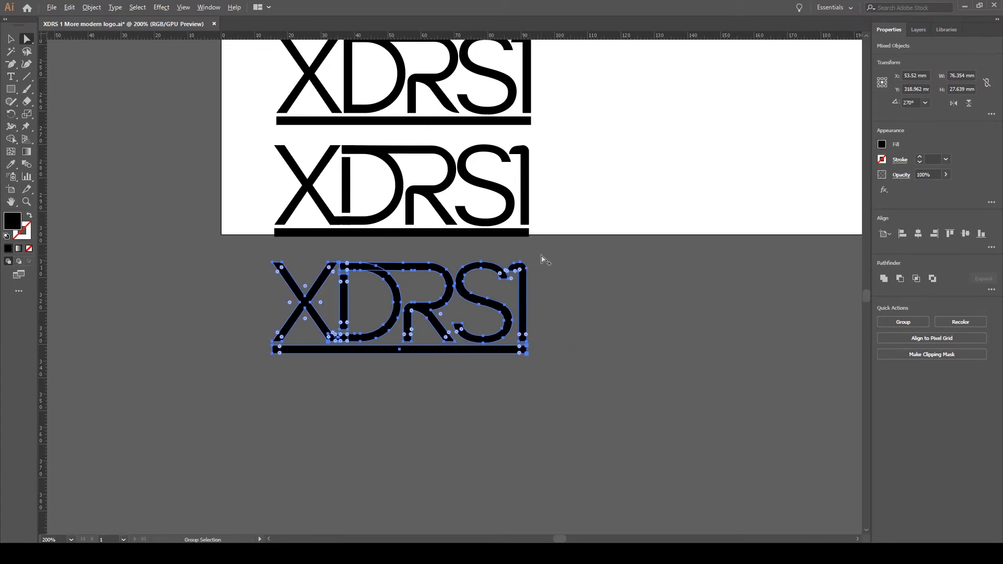
pyautogui.moveTo(523, 288); pyautogui.dragTo(801, 285)
# Fill the first pasteboard copy of the logo, including its underline, with light blue
pyautogui.click(611, 360)
pyautogui.moveTo(237, 255); pyautogui.dragTo(536, 380)
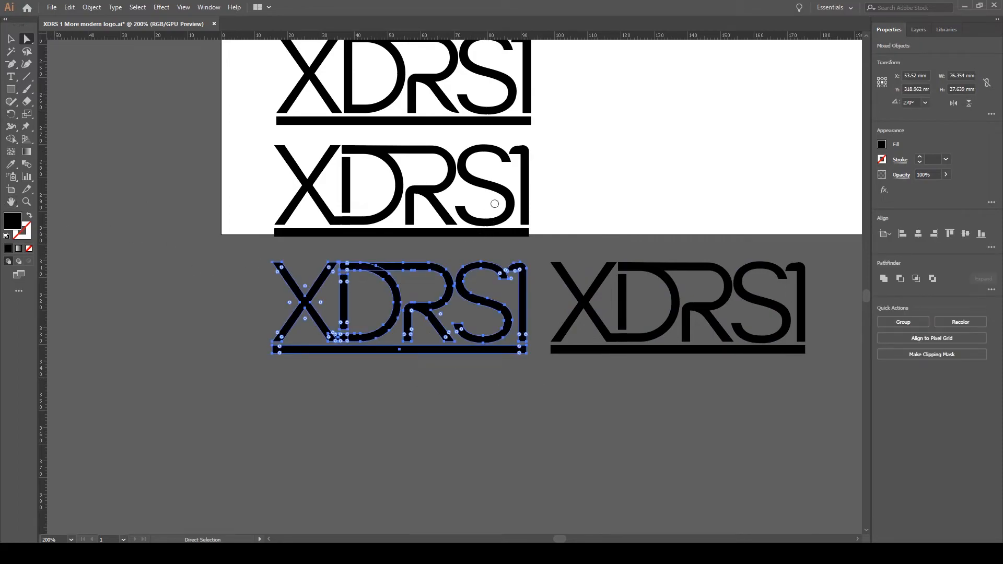
pyautogui.click(609, 213)
pyautogui.click(463, 462)
pyautogui.scroll(3, 412, 385)
pyautogui.scroll(-4, 418, 381)
pyautogui.scroll(3, 519, 322)
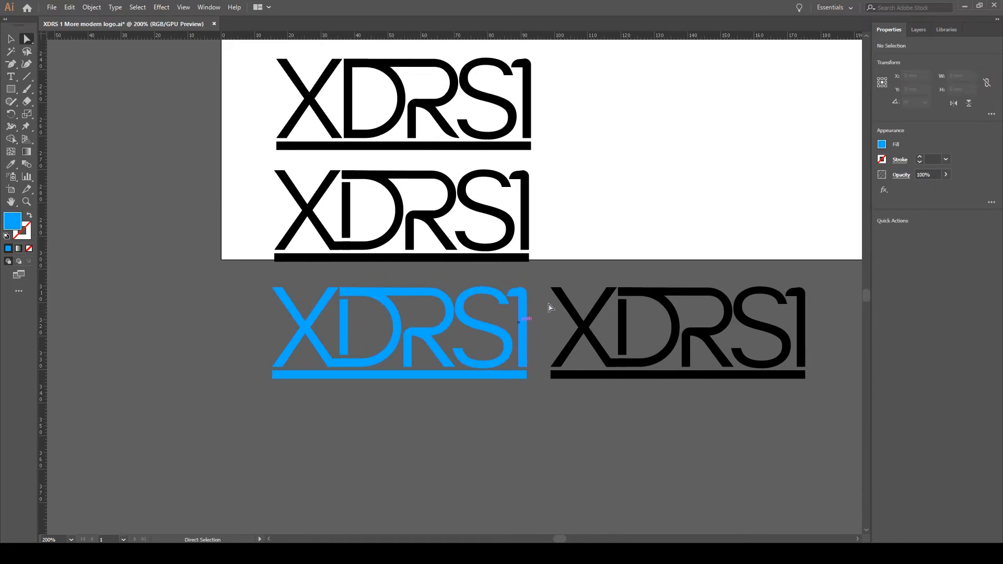
# Sample the light blue onto the second pasteboard logo copy, and change its fill to a deeper blue
pyautogui.moveTo(548, 282); pyautogui.dragTo(824, 412)
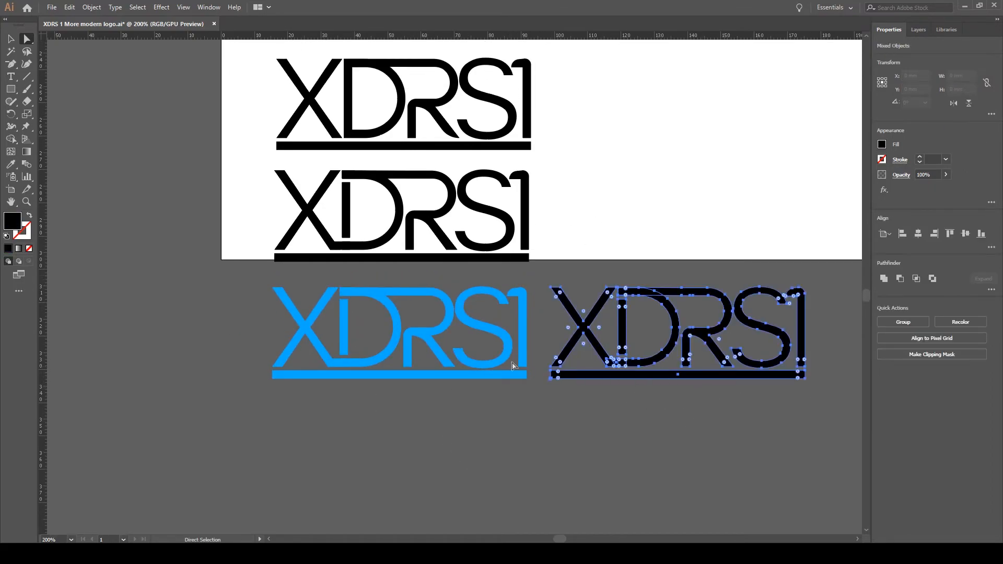
pyautogui.press('i')
pyautogui.click(488, 323)
pyautogui.press('v')
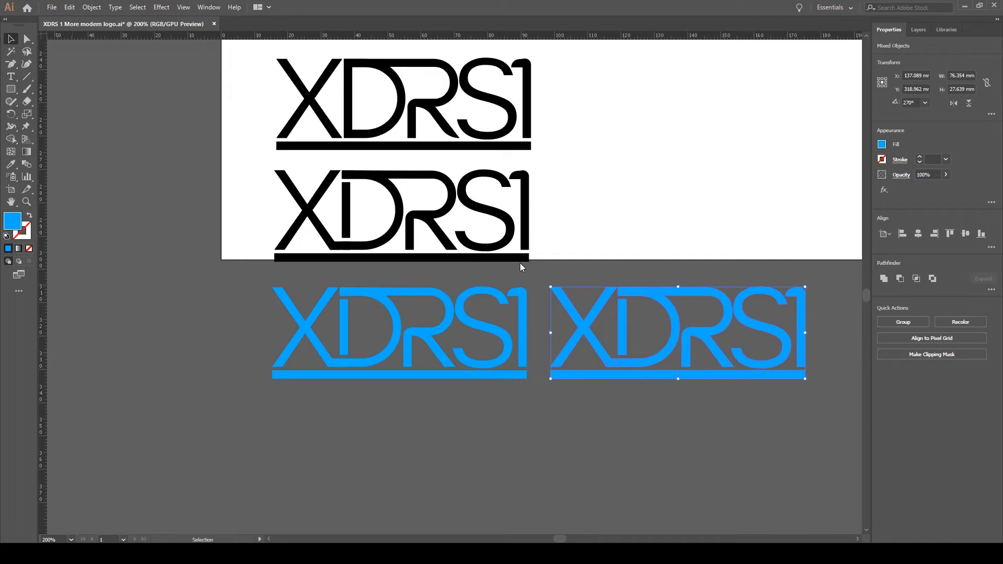
pyautogui.click(604, 209)
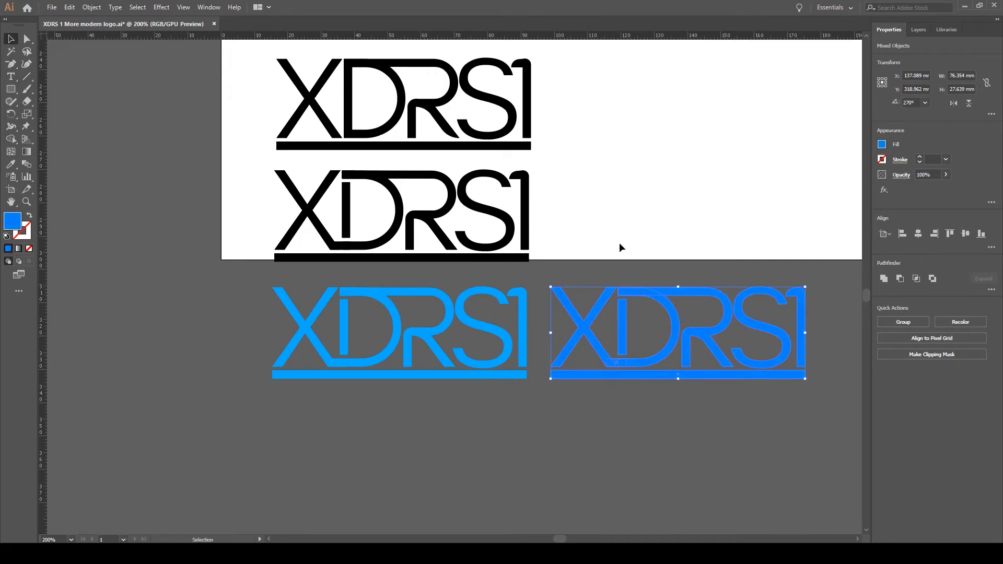
pyautogui.click(122, 181)
# Move the deeper blue logo up onto the artboard, beside the bottom black logo
pyautogui.scroll(-1, 565, 403)
pyautogui.scroll(7, 731, 439)
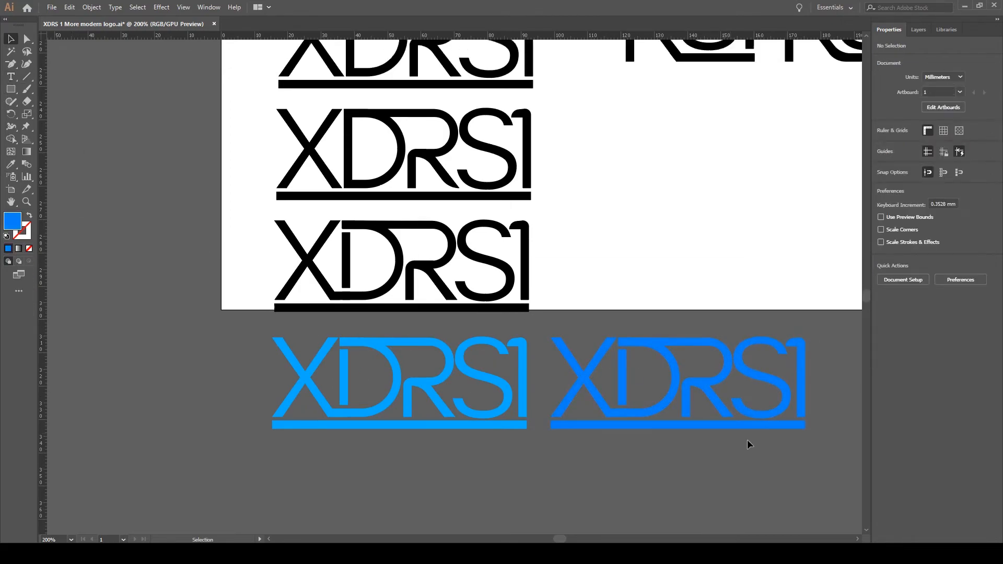
pyautogui.moveTo(527, 475); pyautogui.dragTo(527, 475)
pyautogui.moveTo(579, 408); pyautogui.dragTo(599, 278)
pyautogui.click(741, 416)
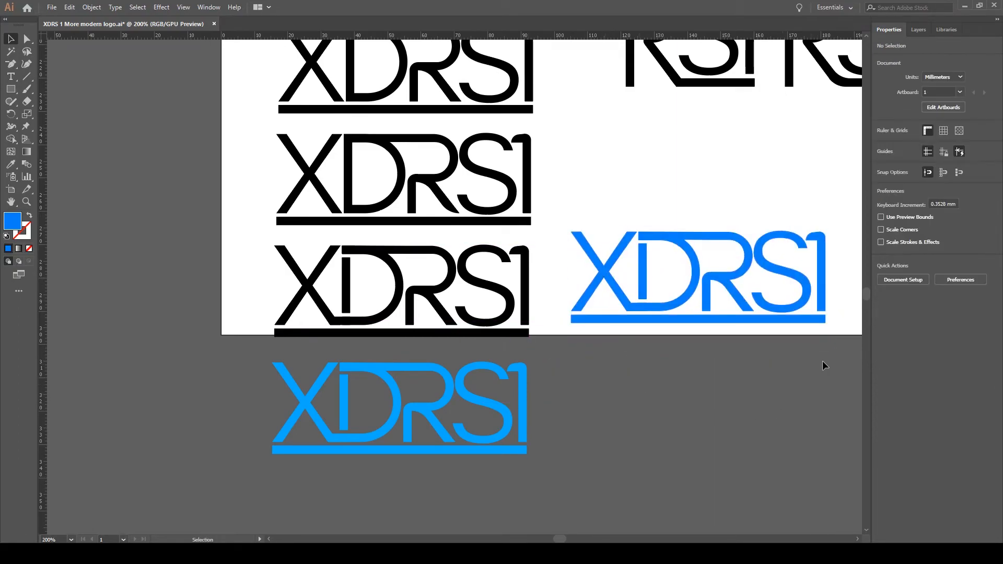
# Add the 24 pt tagline "Digital Marketing" beneath the deeper blue logo, aligning its start with the underline's left end
pyautogui.hotkey('ctrl', '-')
pyautogui.hotkey('ctrl', '-')
pyautogui.hotkey('ctrl', '-')
pyautogui.hotkey('ctrl', '-')
pyautogui.hotkey('ctrl', '+')
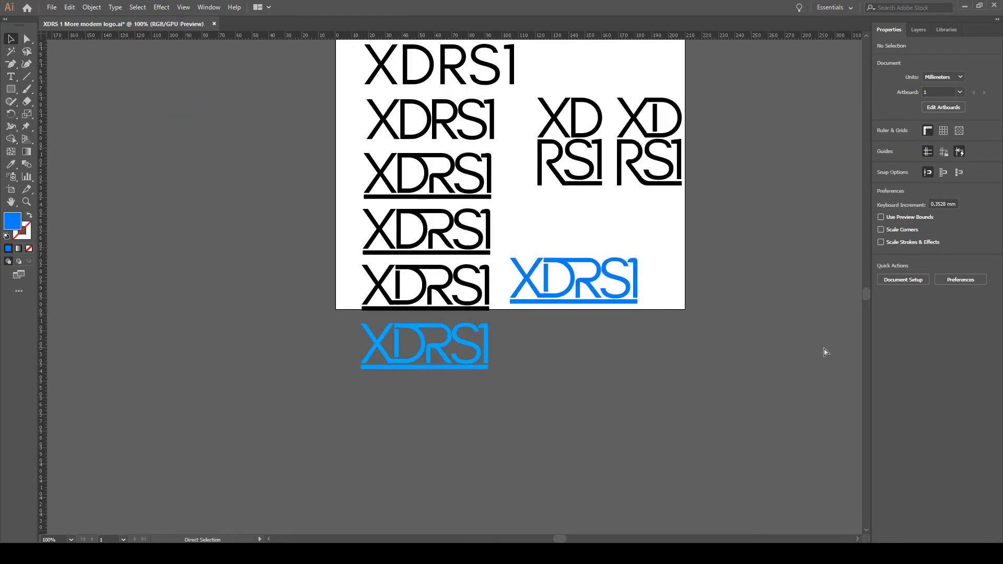
pyautogui.hotkey('ctrl', '+')
pyautogui.hotkey('ctrl', '+')
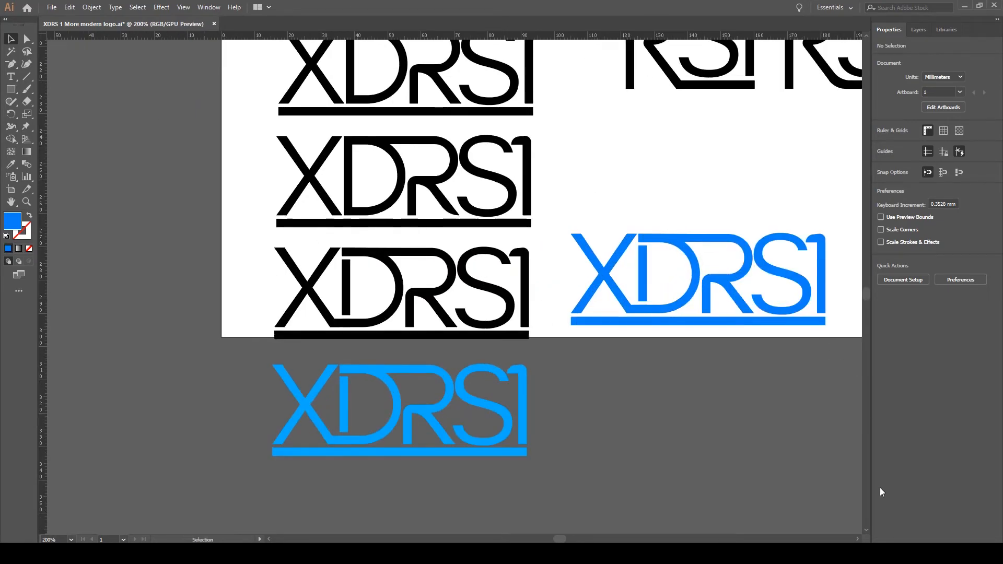
pyautogui.hscroll(4, 625, 465)
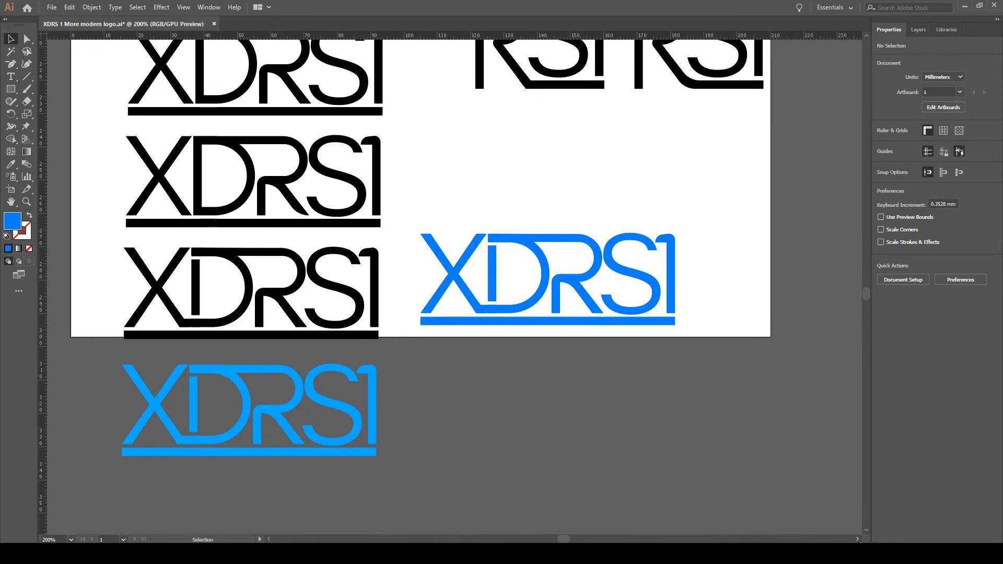
pyautogui.scroll(1, 482, 329)
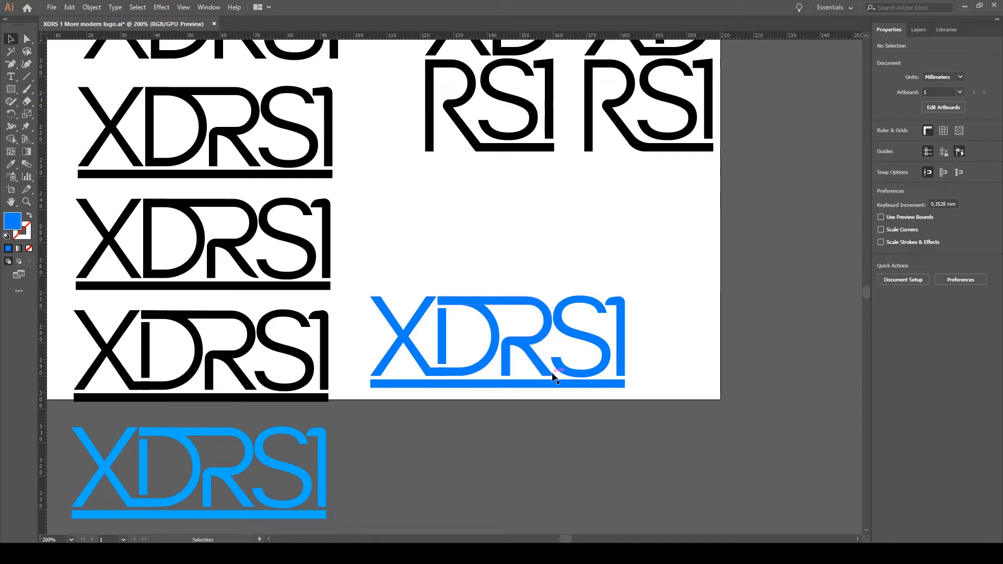
pyautogui.click(10, 77)
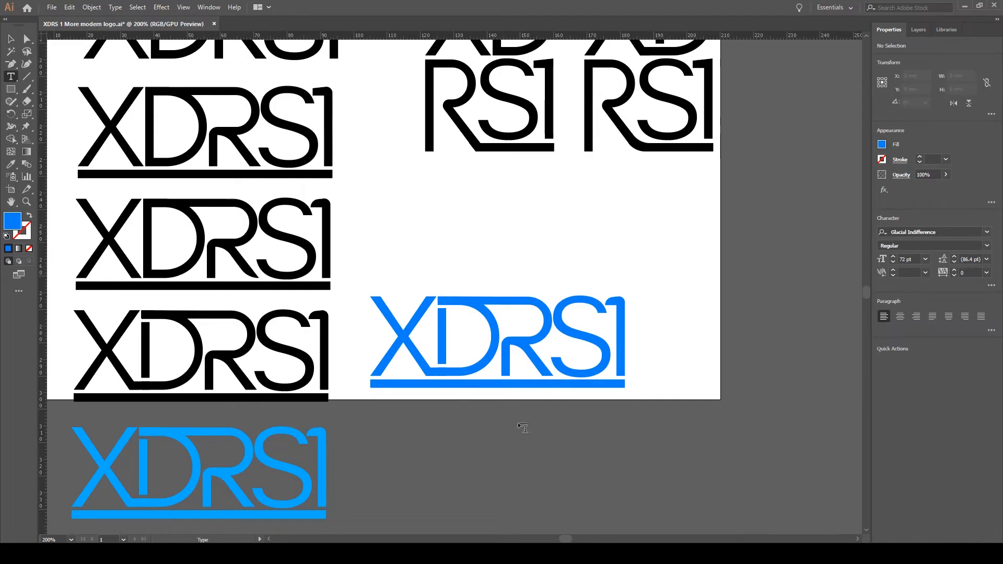
pyautogui.click(381, 426)
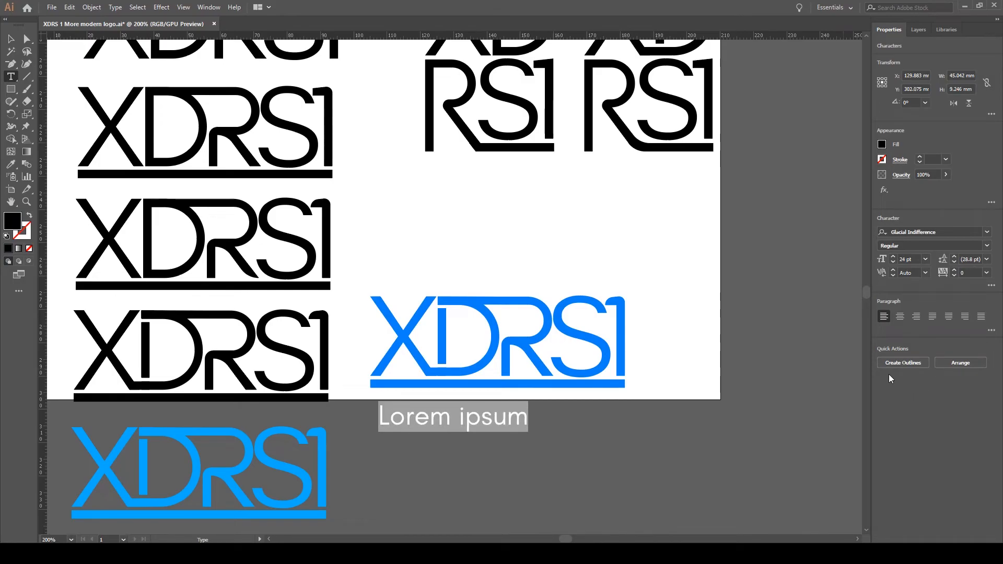
pyautogui.write('Digital')
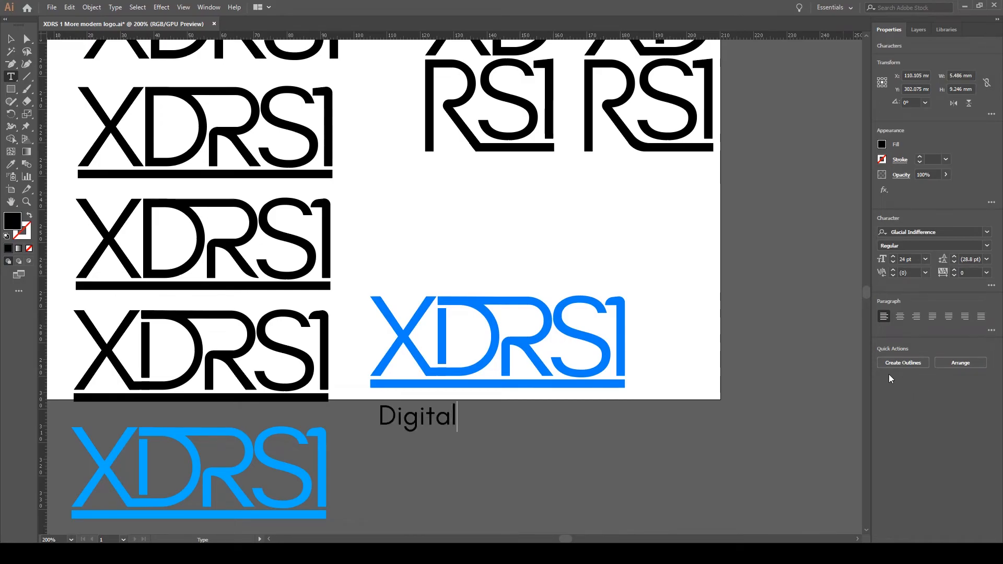
pyautogui.write(' Marketing')
pyautogui.click(12, 40)
pyautogui.moveTo(445, 419); pyautogui.dragTo(437, 409)
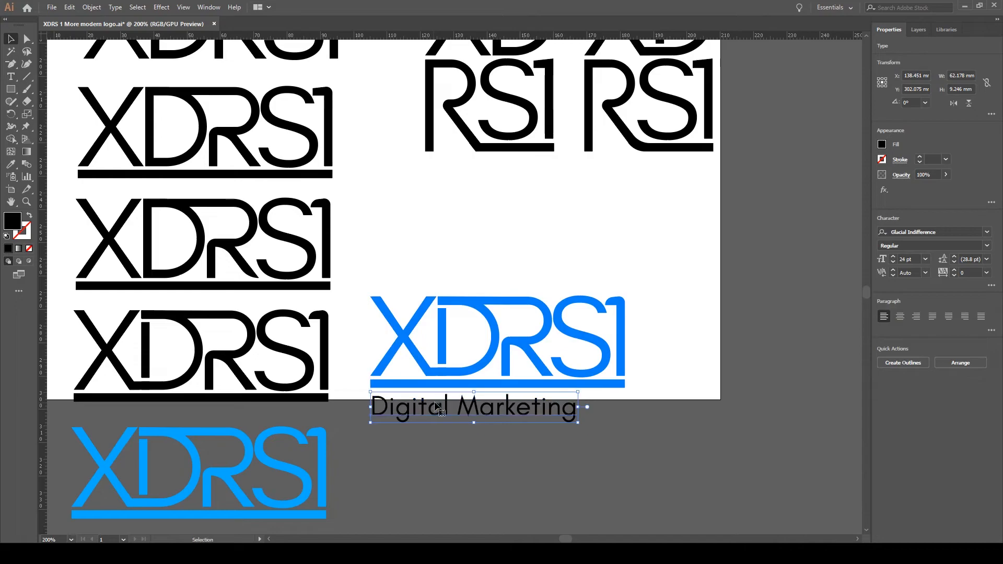
# Try tracking of 200 on the tagline, reduce it to 100, and set the font size to 18 pt
pyautogui.click(986, 272)
pyautogui.click(978, 426)
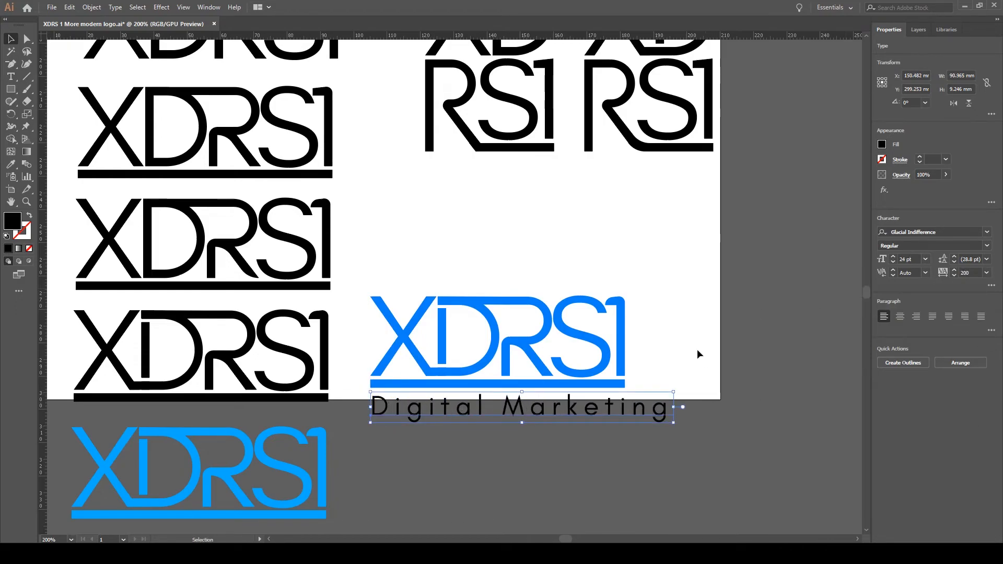
pyautogui.click(987, 272)
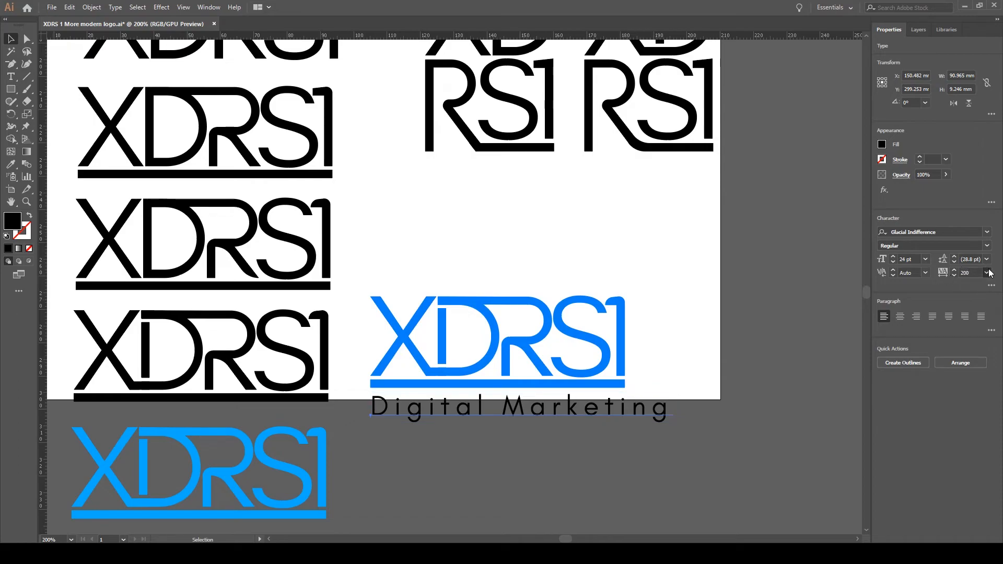
pyautogui.click(971, 419)
pyautogui.click(925, 259)
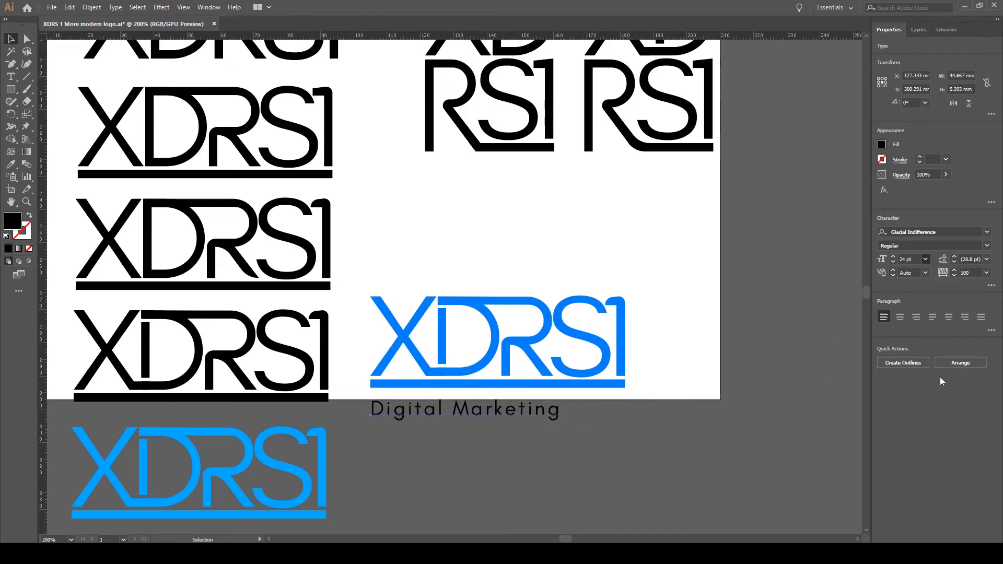
pyautogui.click(942, 379)
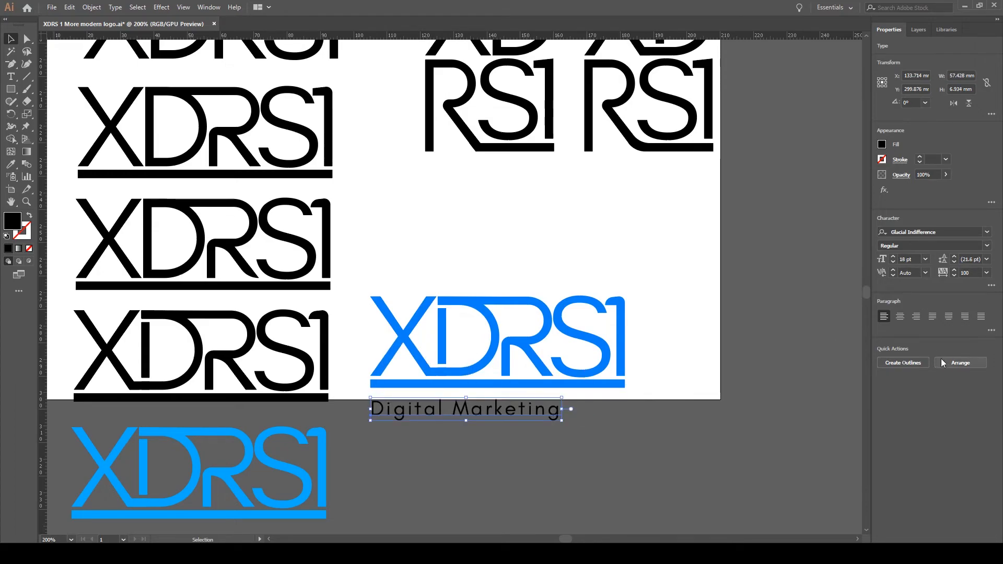
# Widen the tagline's tracking to 200 and then to 300 to spread it along the logo's underline
pyautogui.click(986, 273)
pyautogui.click(976, 428)
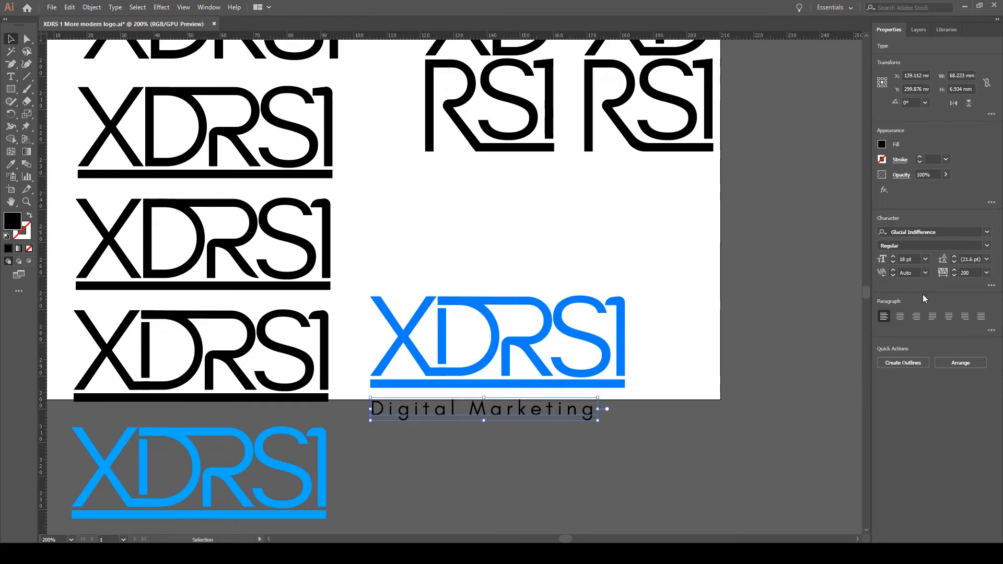
pyautogui.click(948, 277)
pyautogui.write('3')
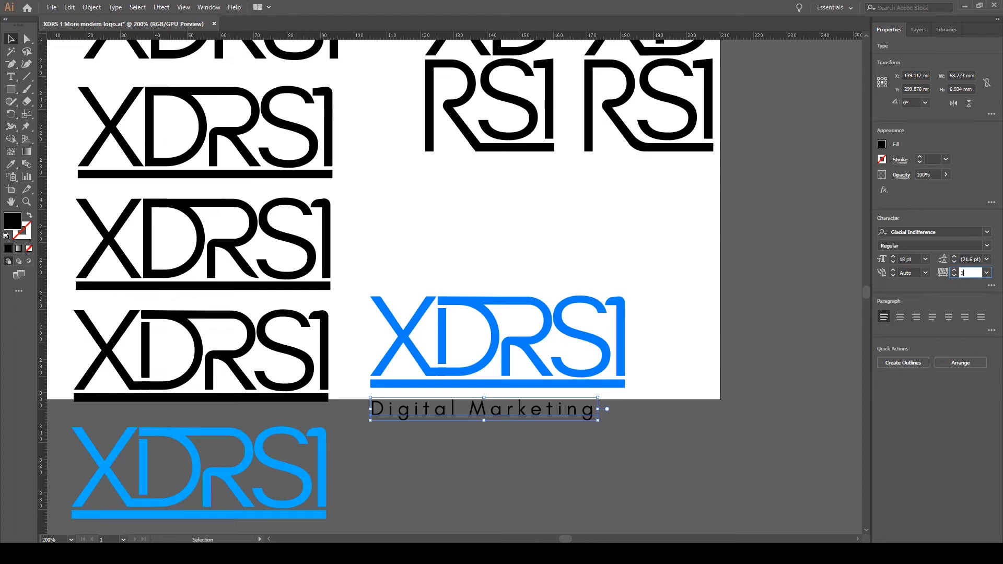
pyautogui.press('Return')
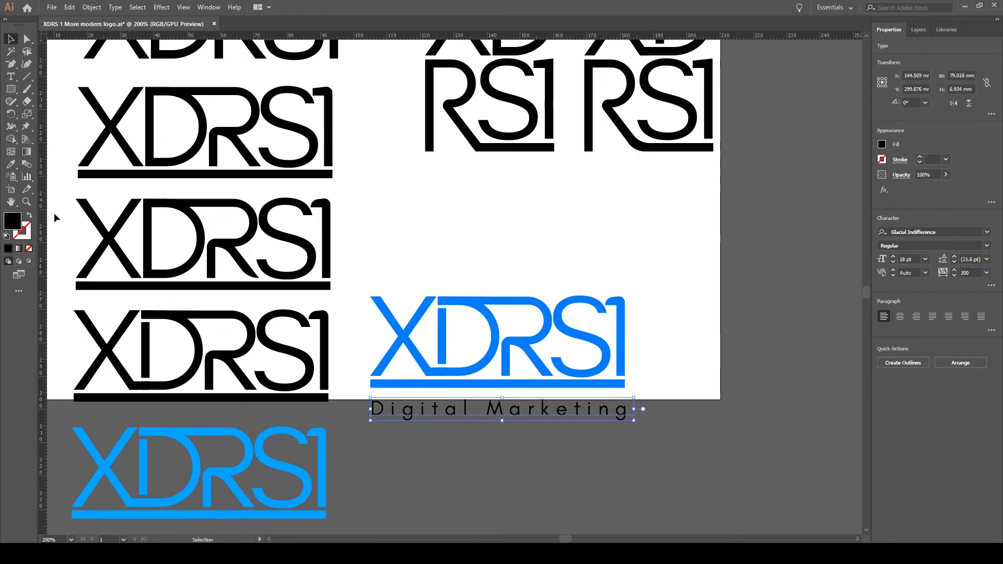
# Move the tagline up closer to the blue logo's underline and nudge it slightly left
pyautogui.moveTo(599, 410); pyautogui.dragTo(599, 406)
pyautogui.click(628, 406)
pyautogui.press('Up')
pyautogui.press('Up')
pyautogui.press('Left')
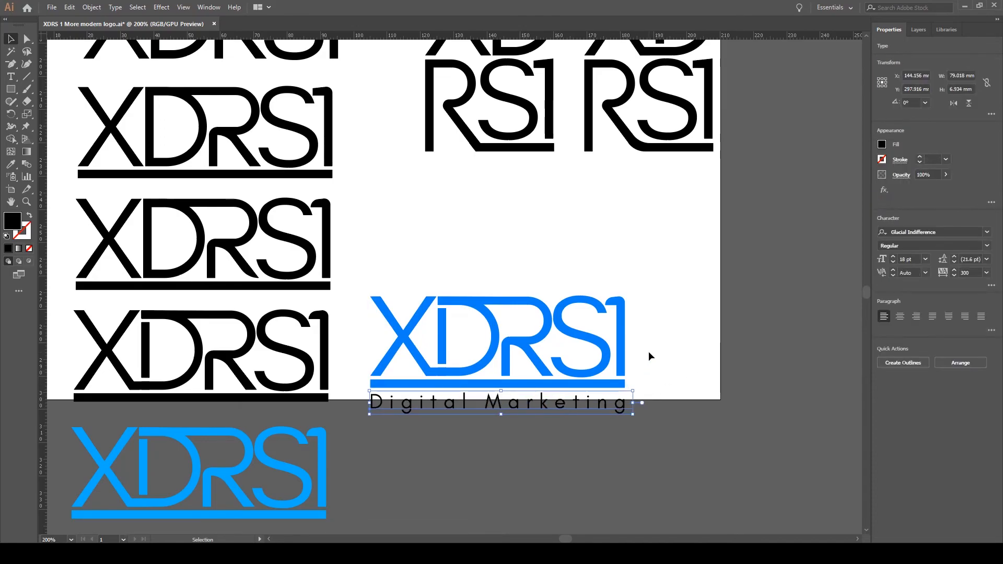
# Move the blue logo together with its tagline up and right so both sit fully on the artboard
pyautogui.click(648, 351)
pyautogui.moveTo(660, 265); pyautogui.dragTo(357, 460)
pyautogui.moveTo(406, 404); pyautogui.dragTo(469, 349)
pyautogui.hotkey('ctrl', 'shift', 'a')
# Color the "Digital Marketing" tagline with the same blue as the logo above it
pyautogui.click(527, 353)
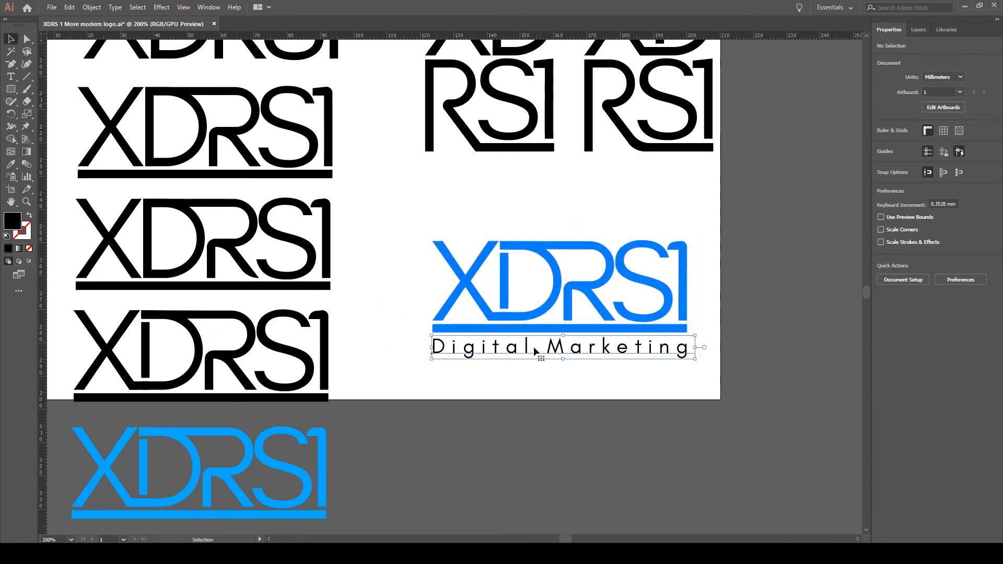
pyautogui.press('i')
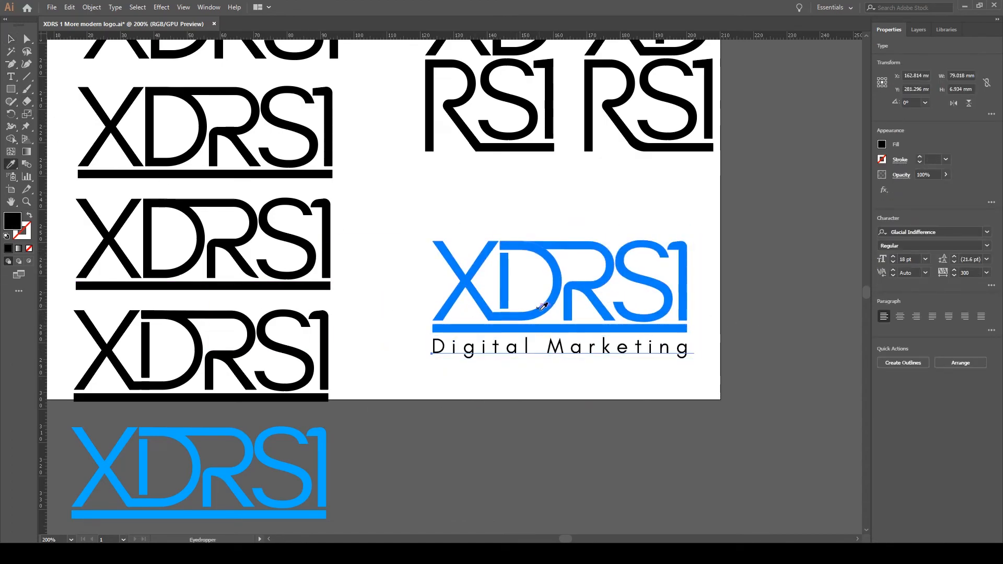
pyautogui.click(545, 307)
pyautogui.press('v')
pyautogui.hotkey('ctrl', 'shift', 'a')
pyautogui.scroll(3, 743, 400)
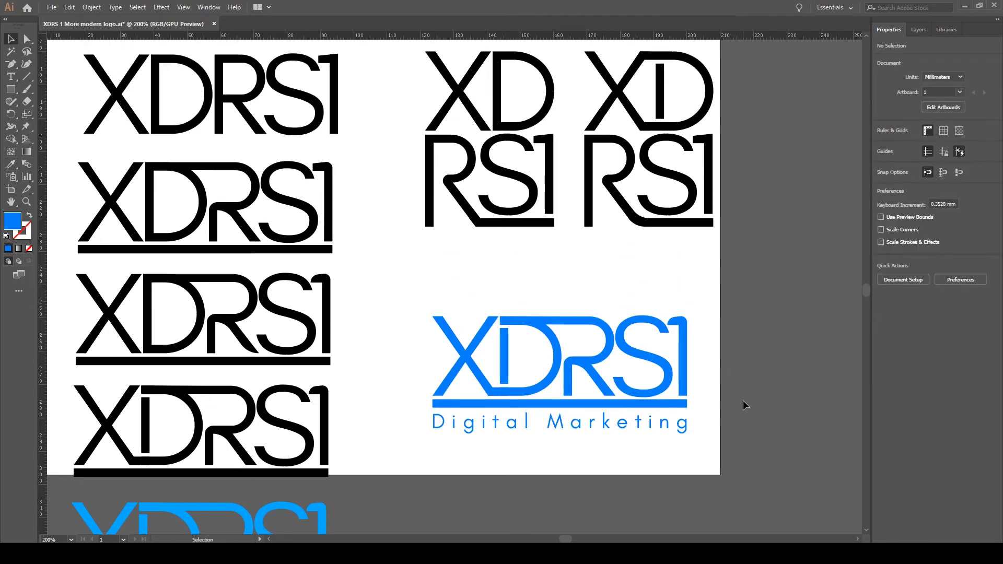
pyautogui.moveTo(708, 285); pyautogui.dragTo(419, 450)
pyautogui.click(748, 392)
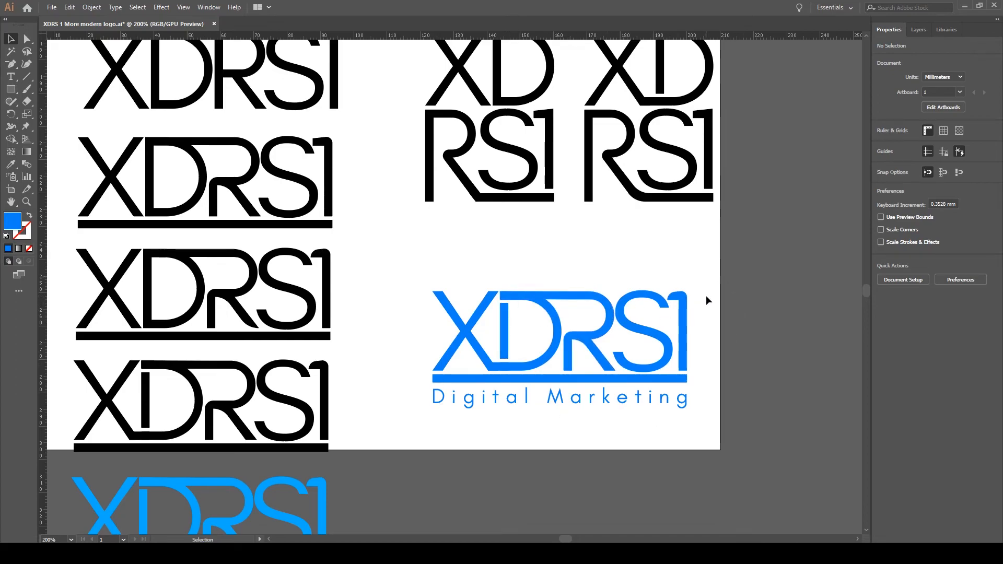
pyautogui.scroll(5, 560, 295)
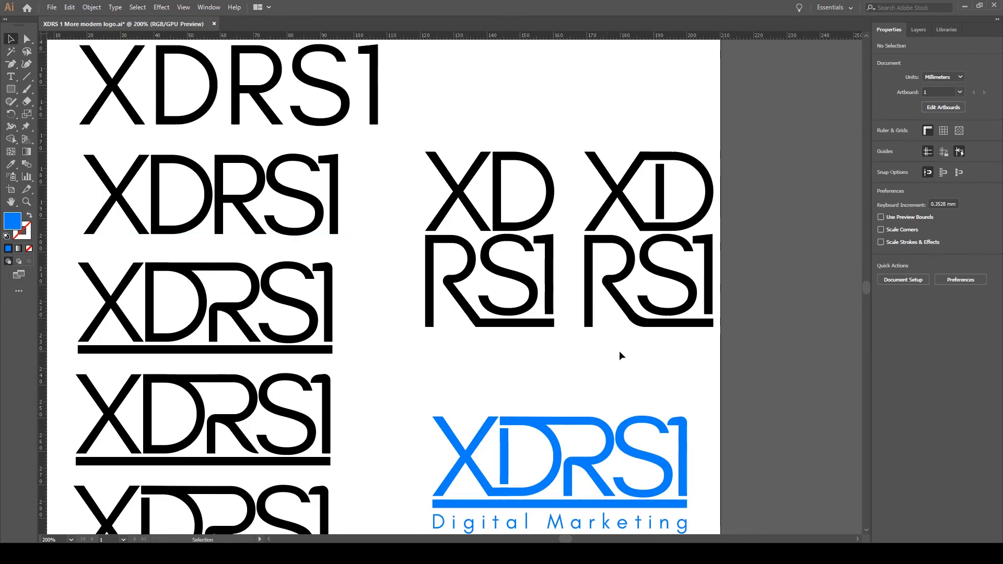
pyautogui.scroll(-3, 627, 351)
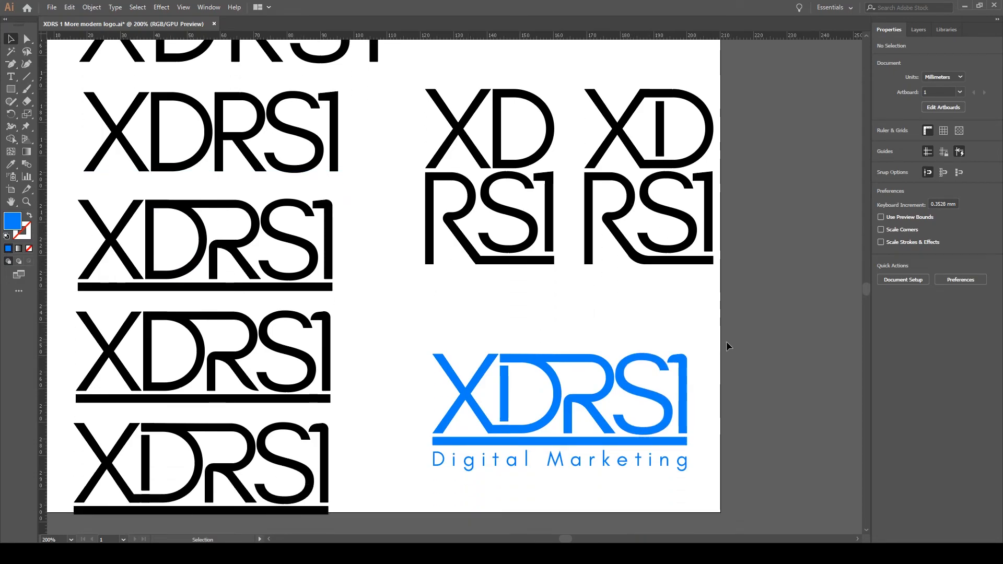